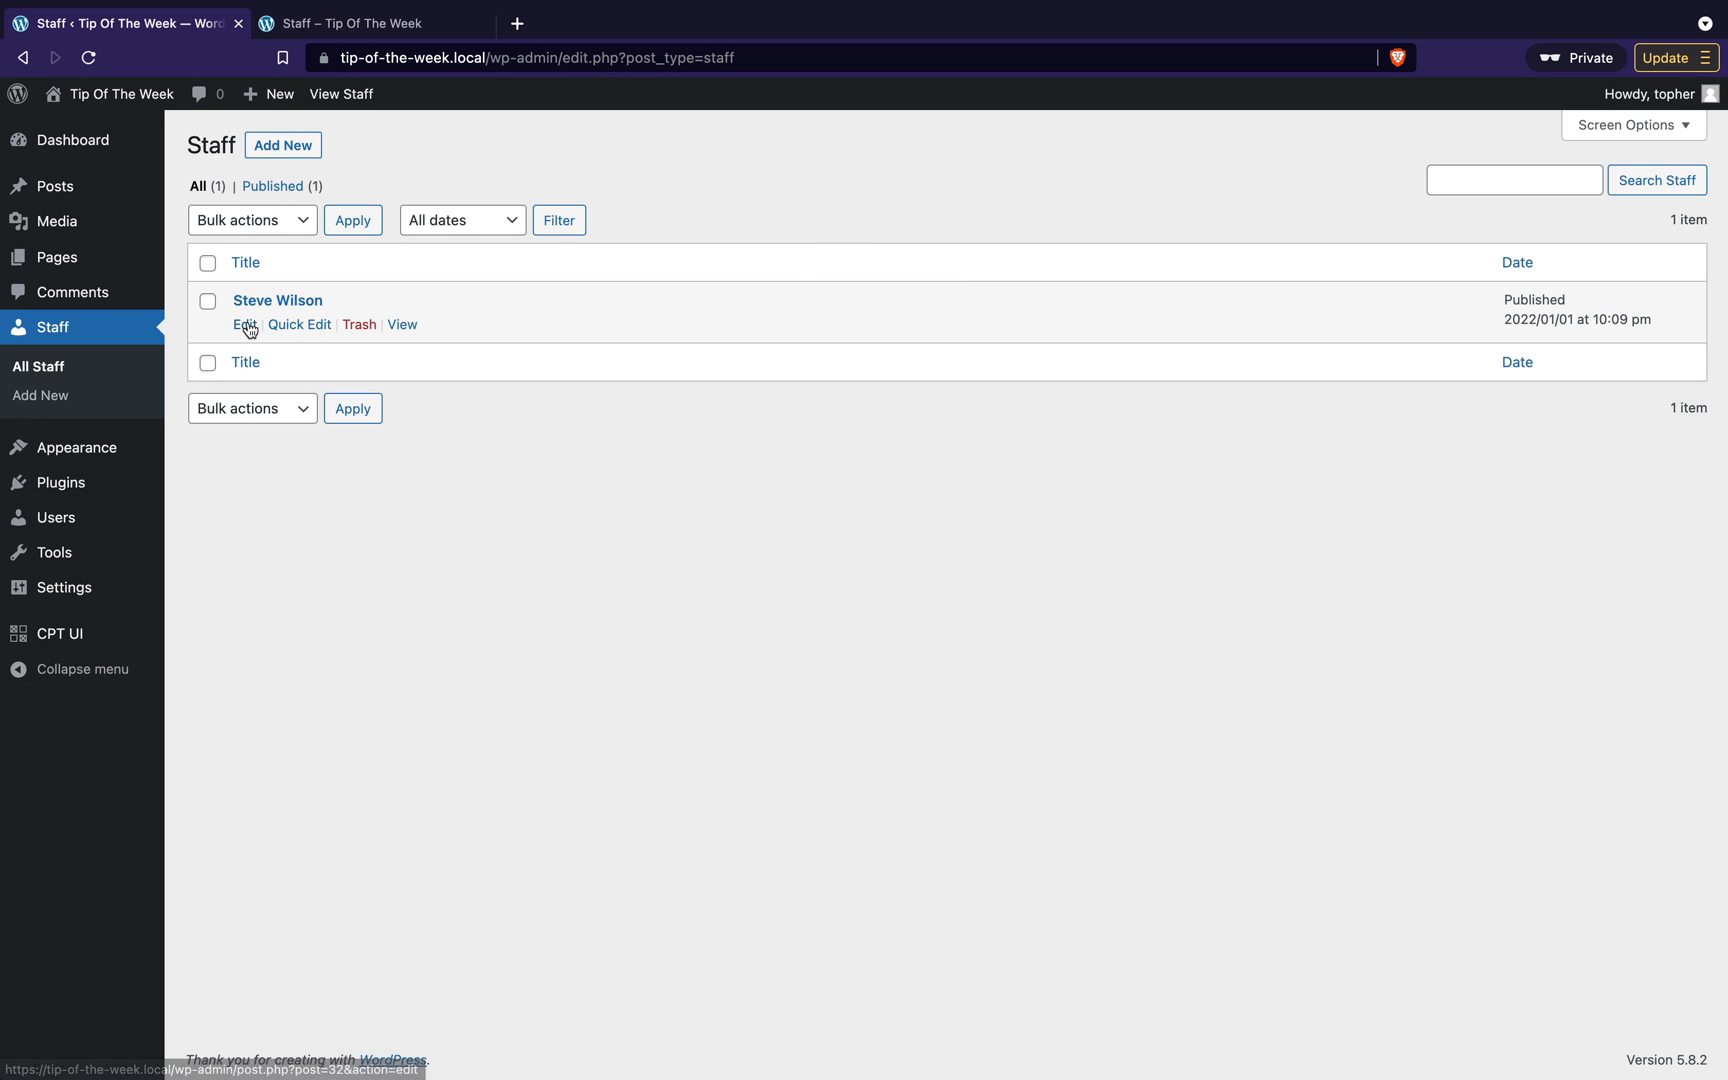
Step: Review the existing staff member's entry in the editor and on the public Staff page, and return to the staff list
click(246, 326)
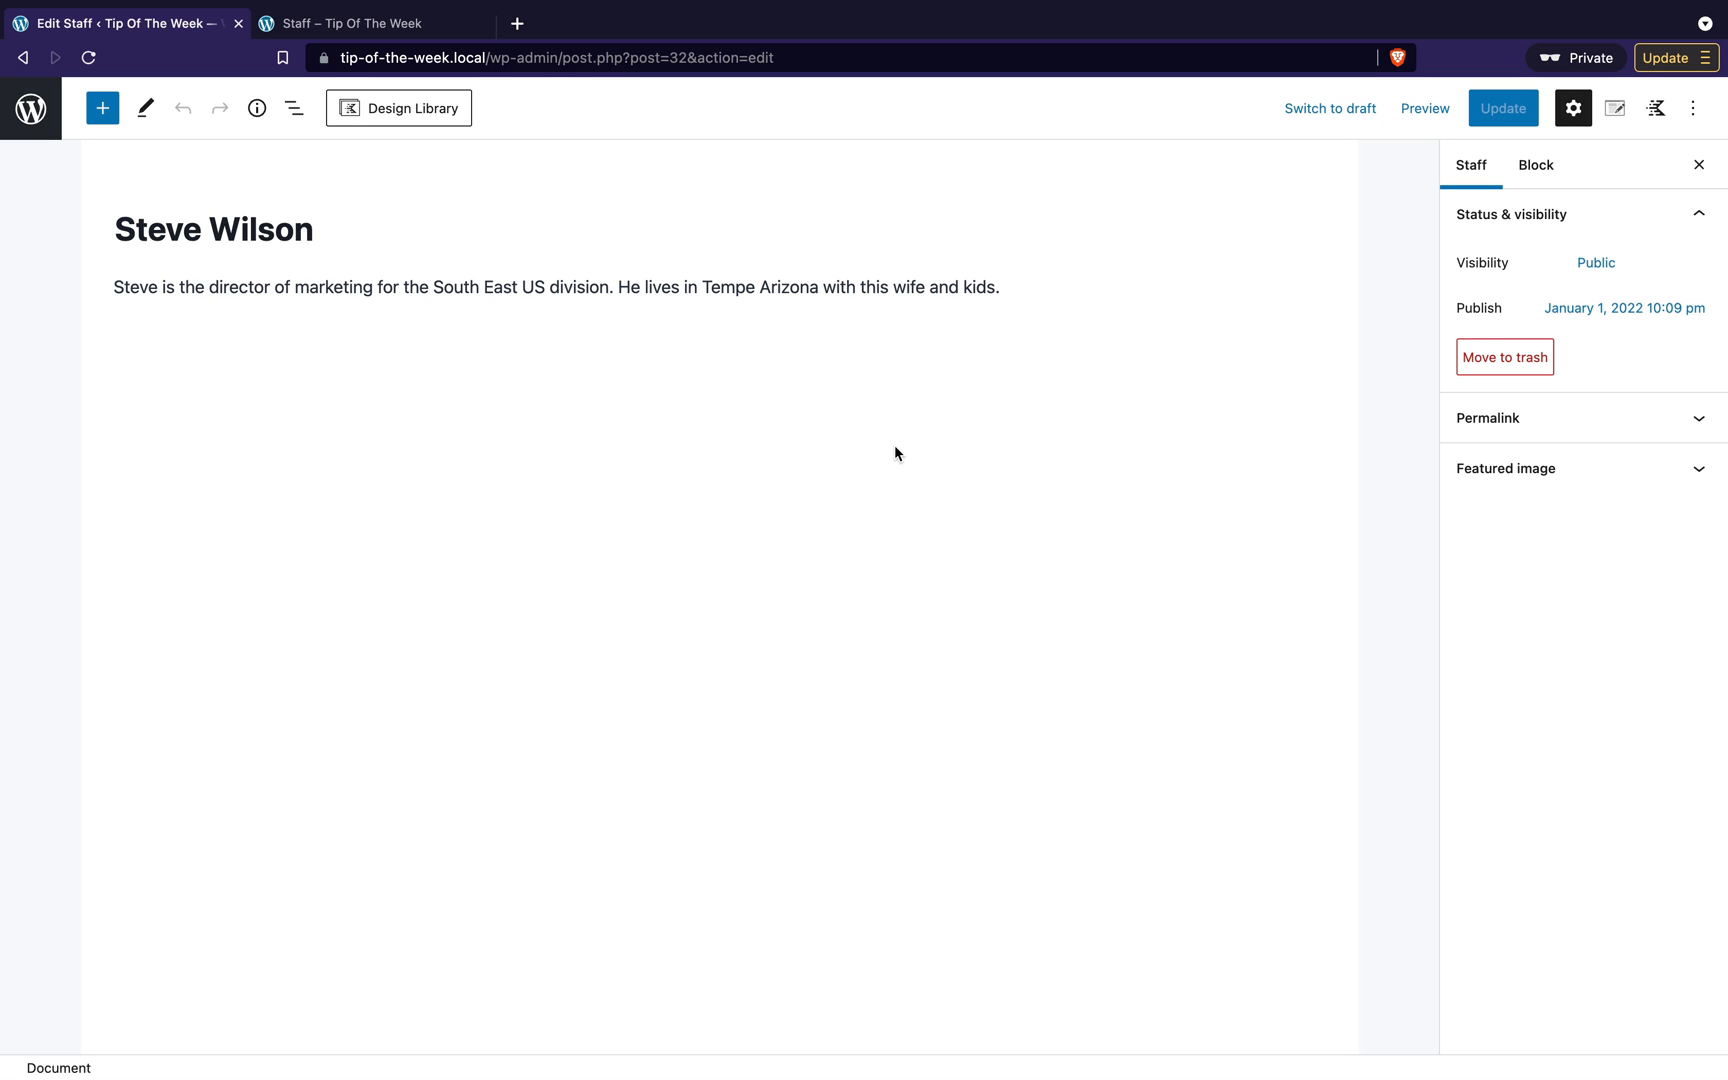
click(209, 287)
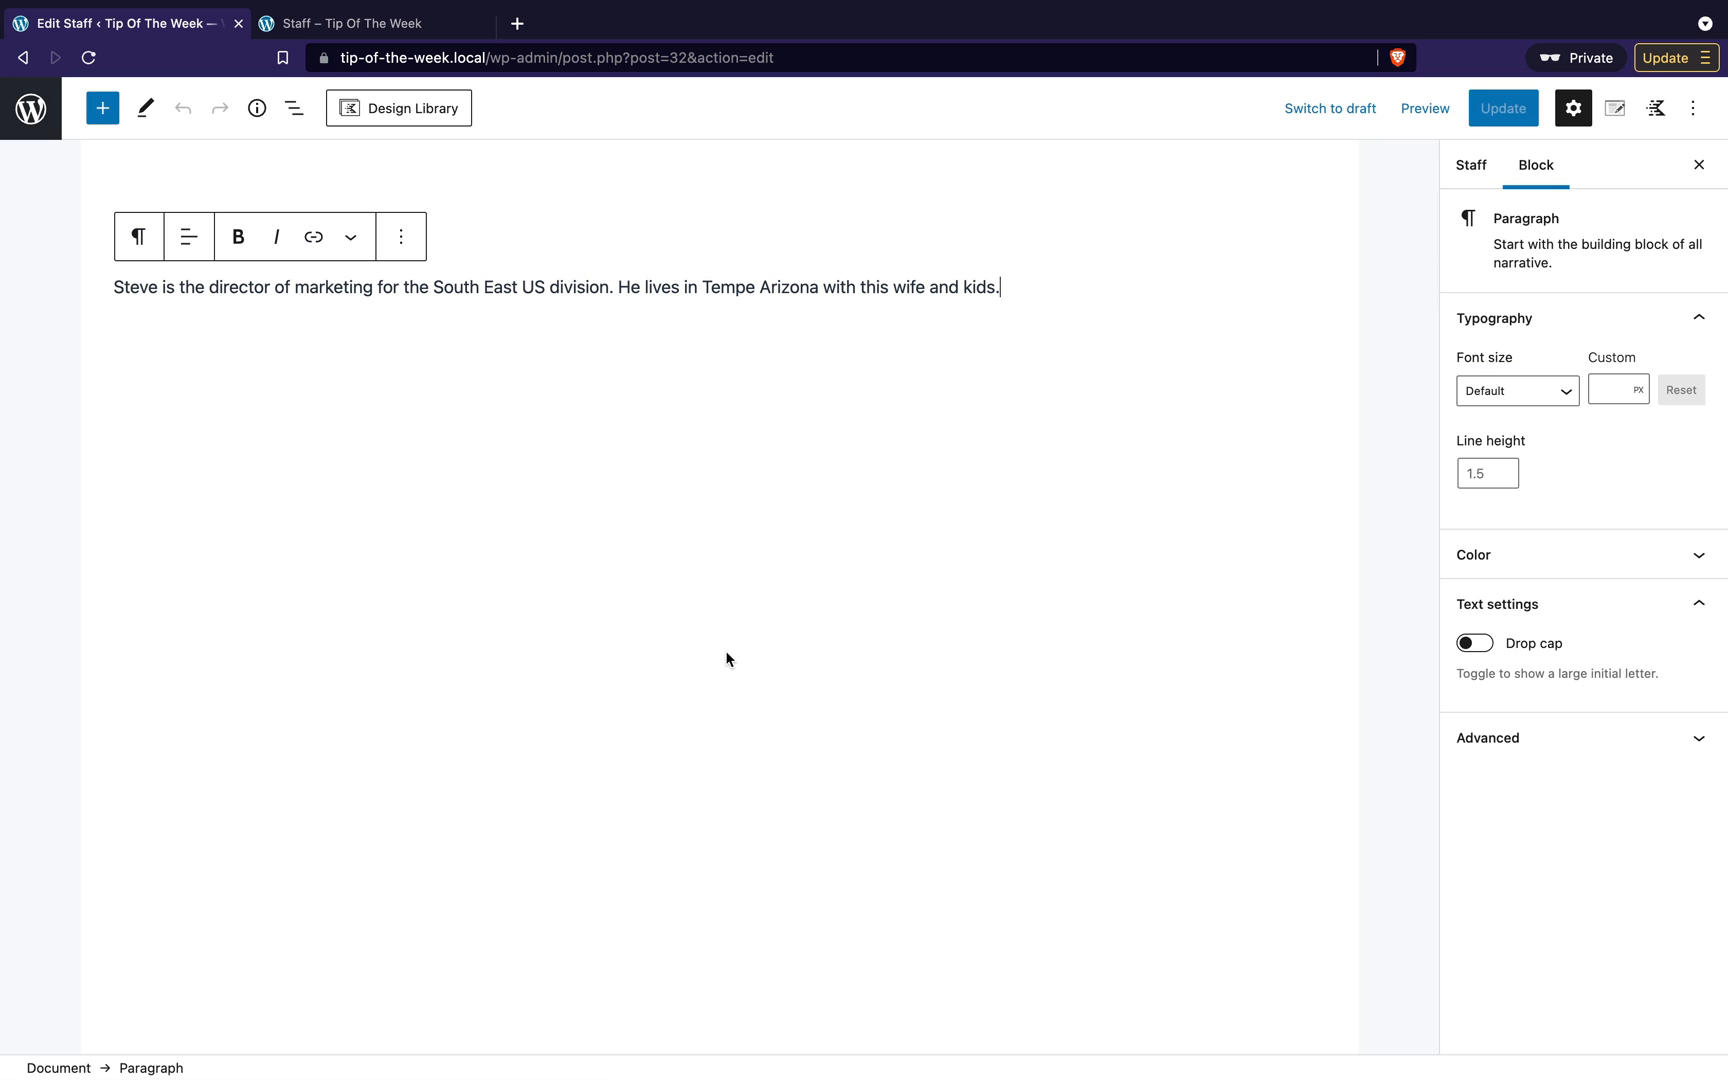
click(541, 259)
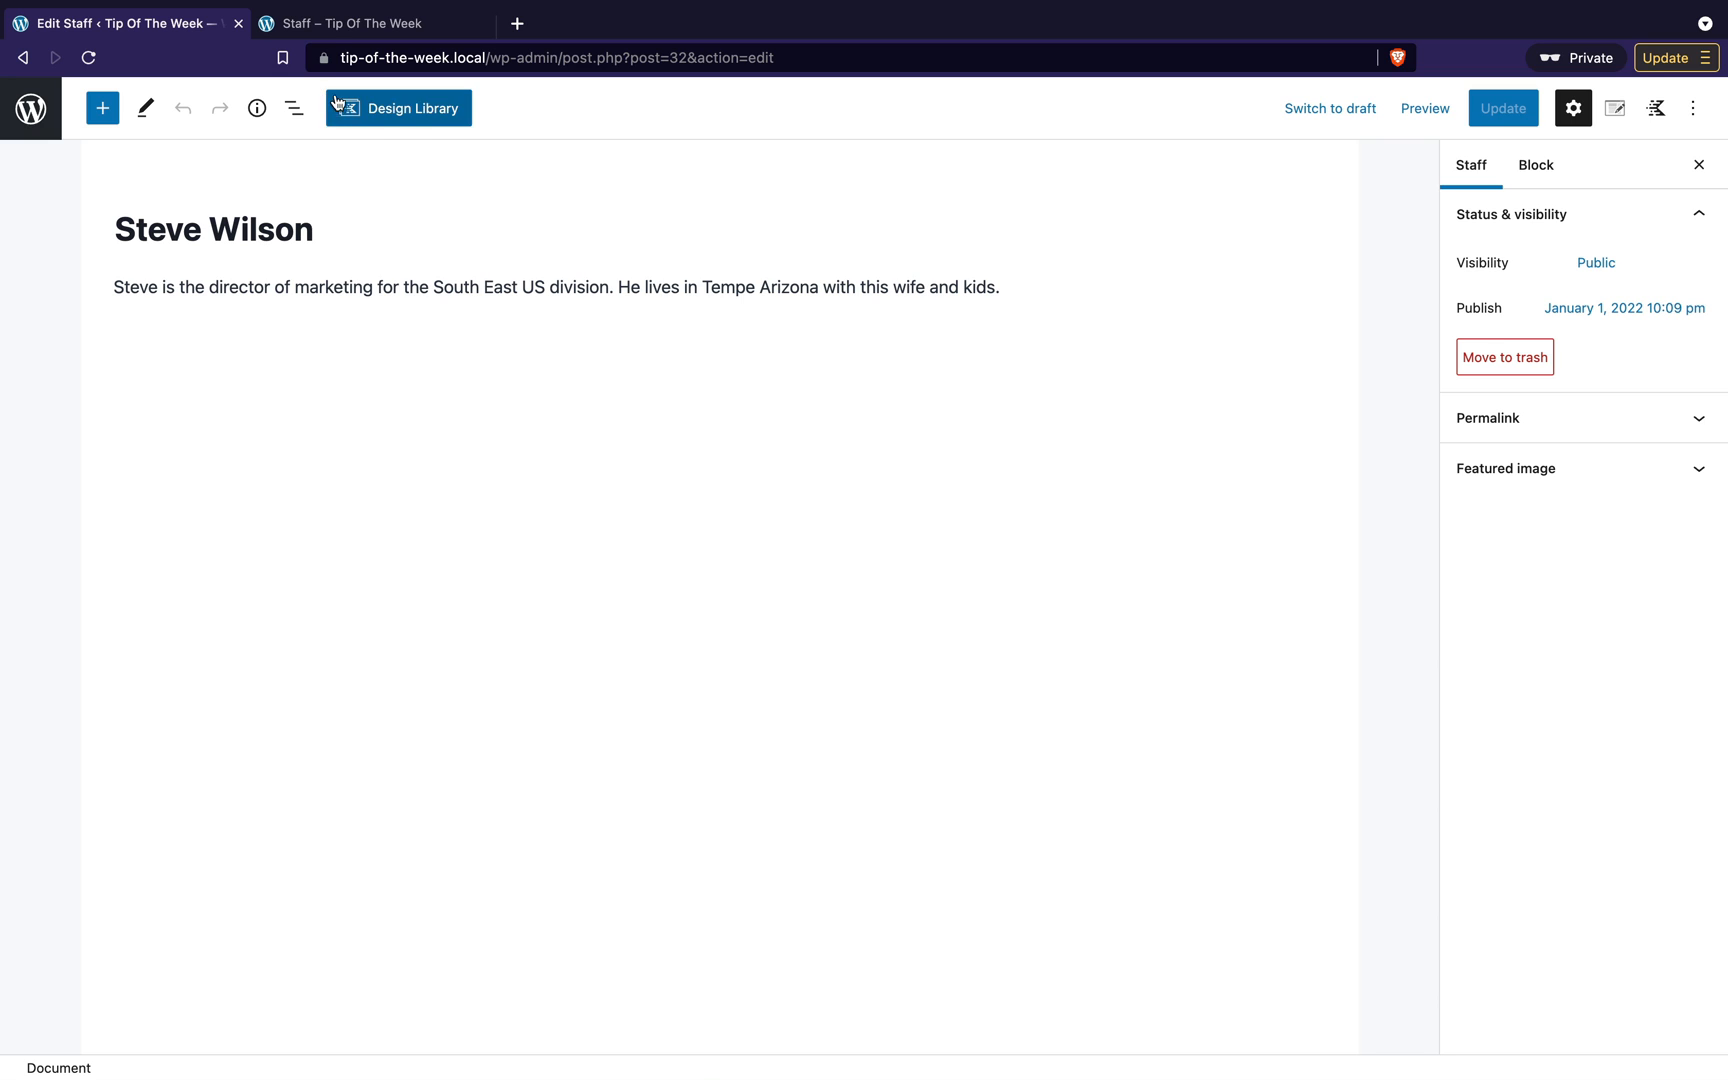
click(340, 30)
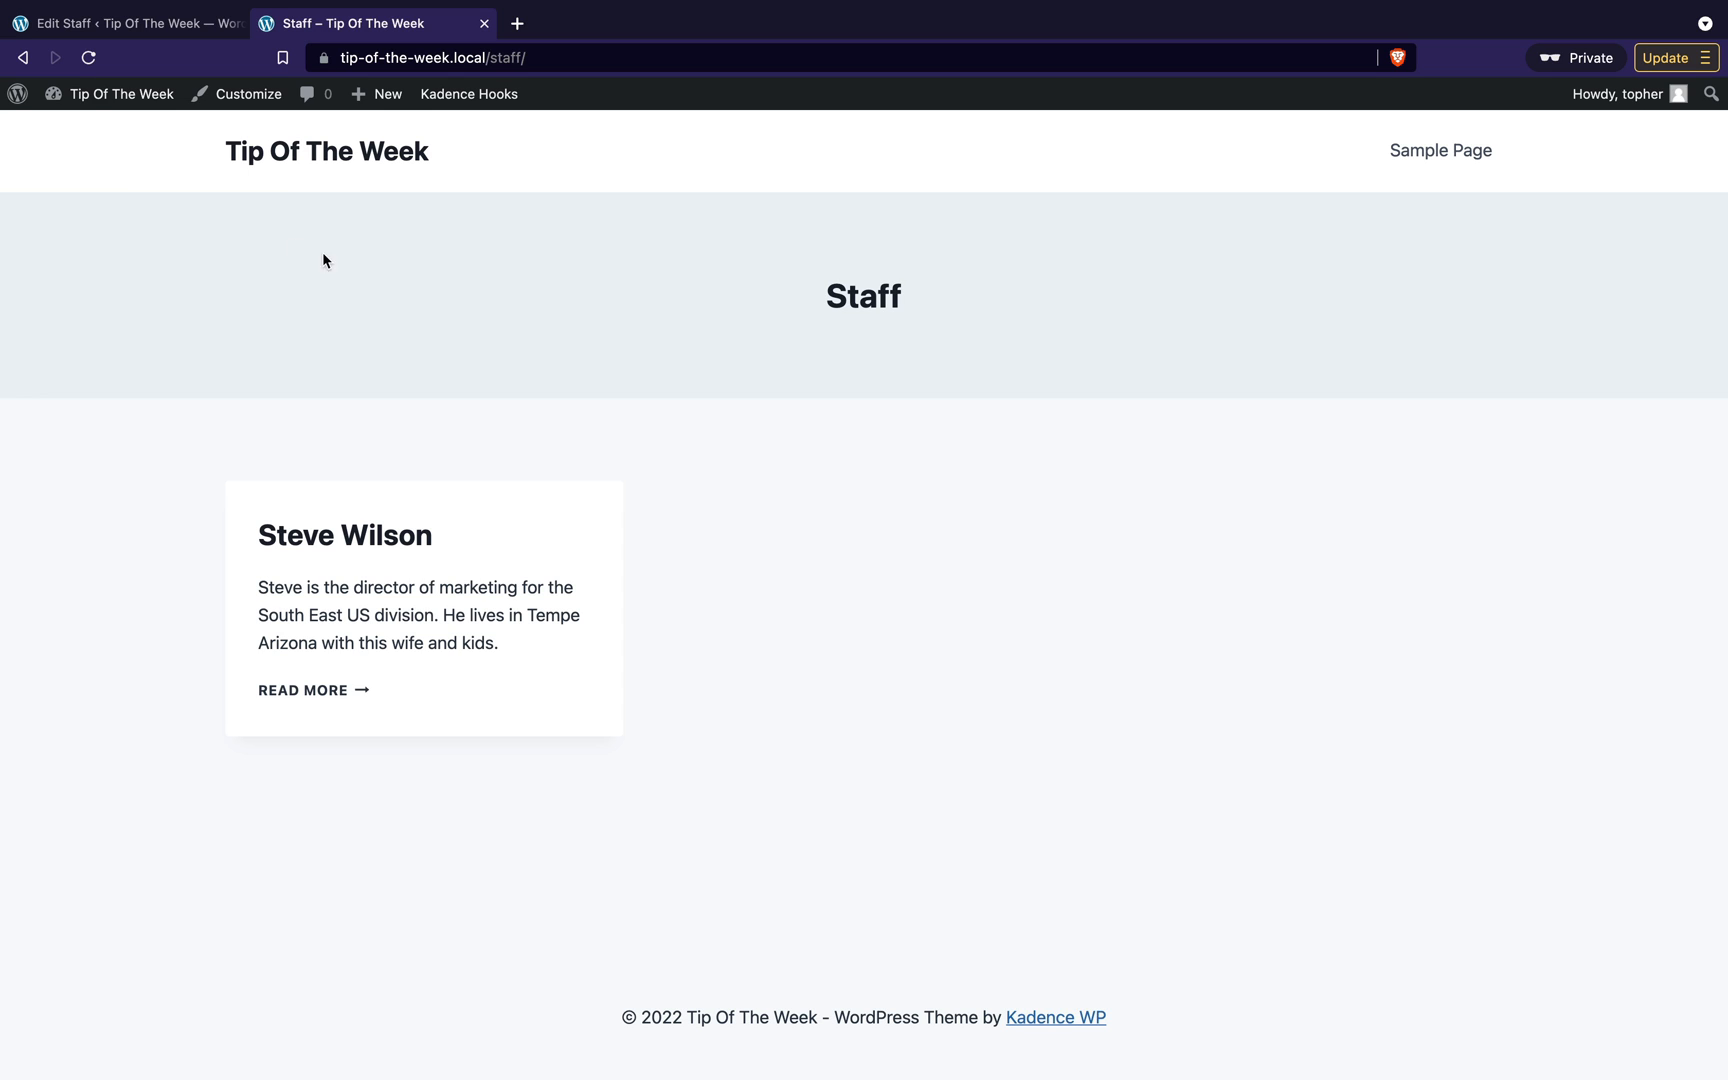
click(133, 25)
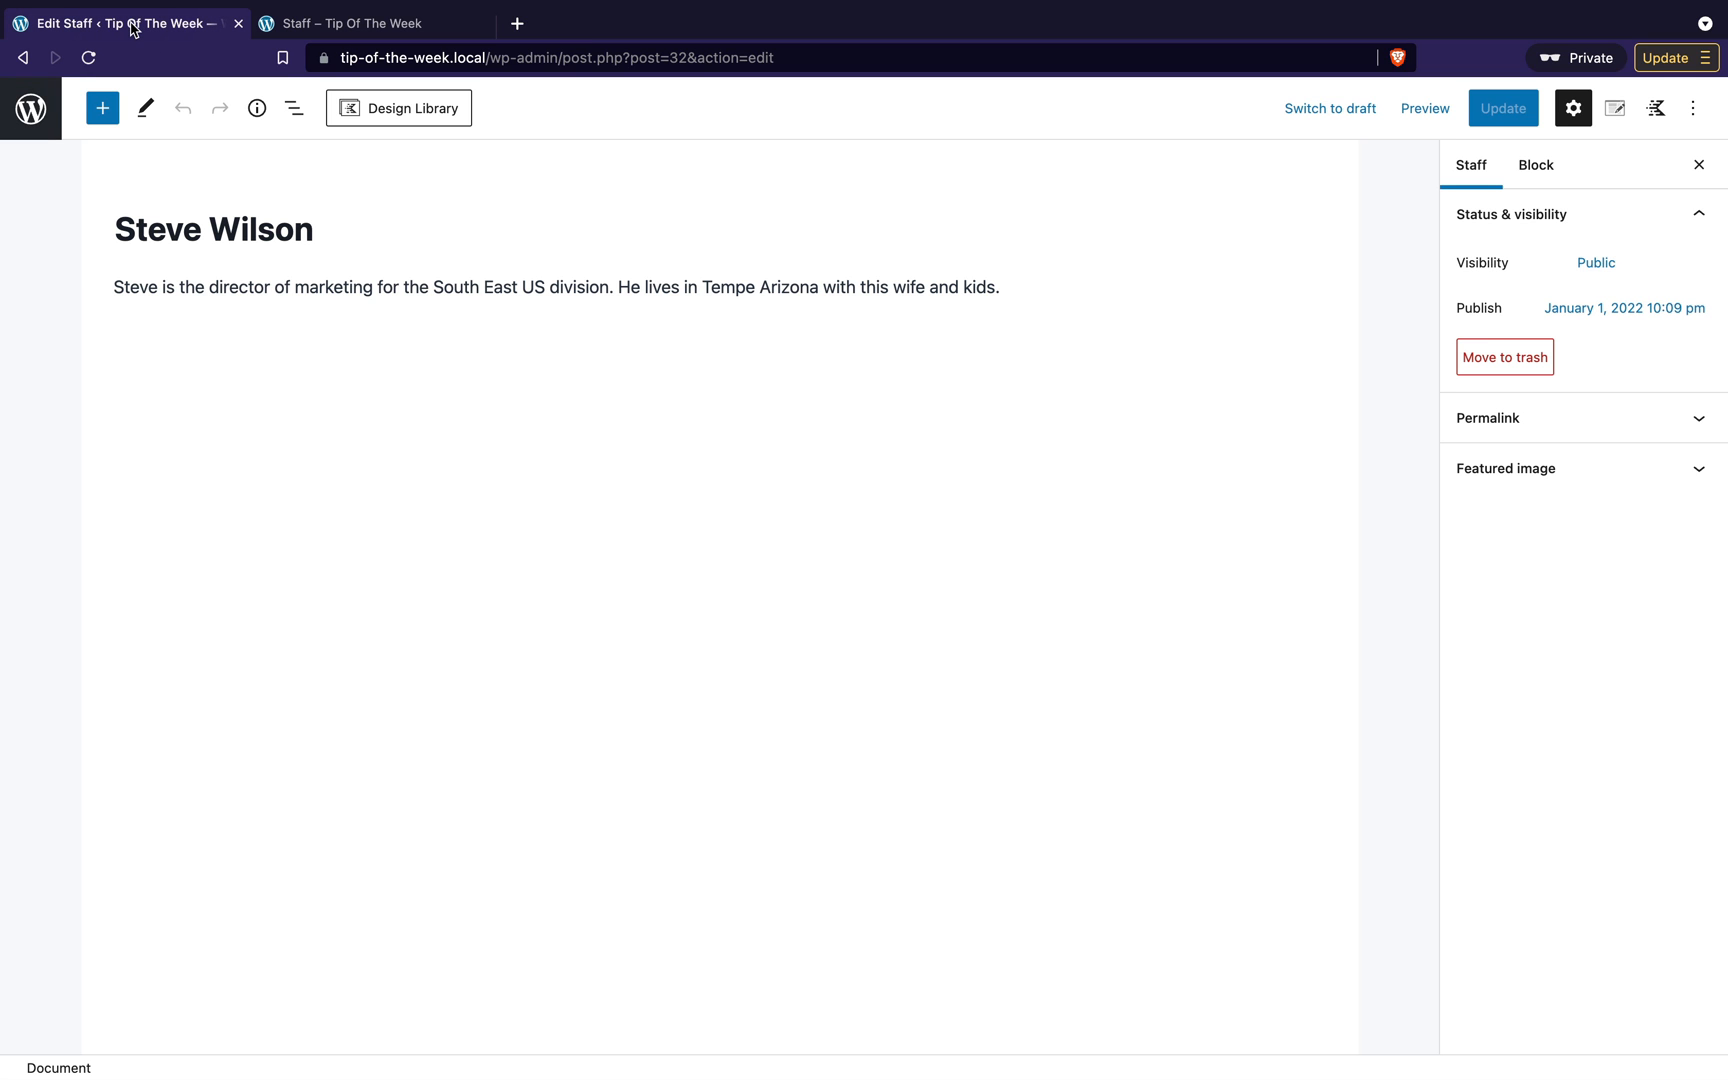
click(31, 108)
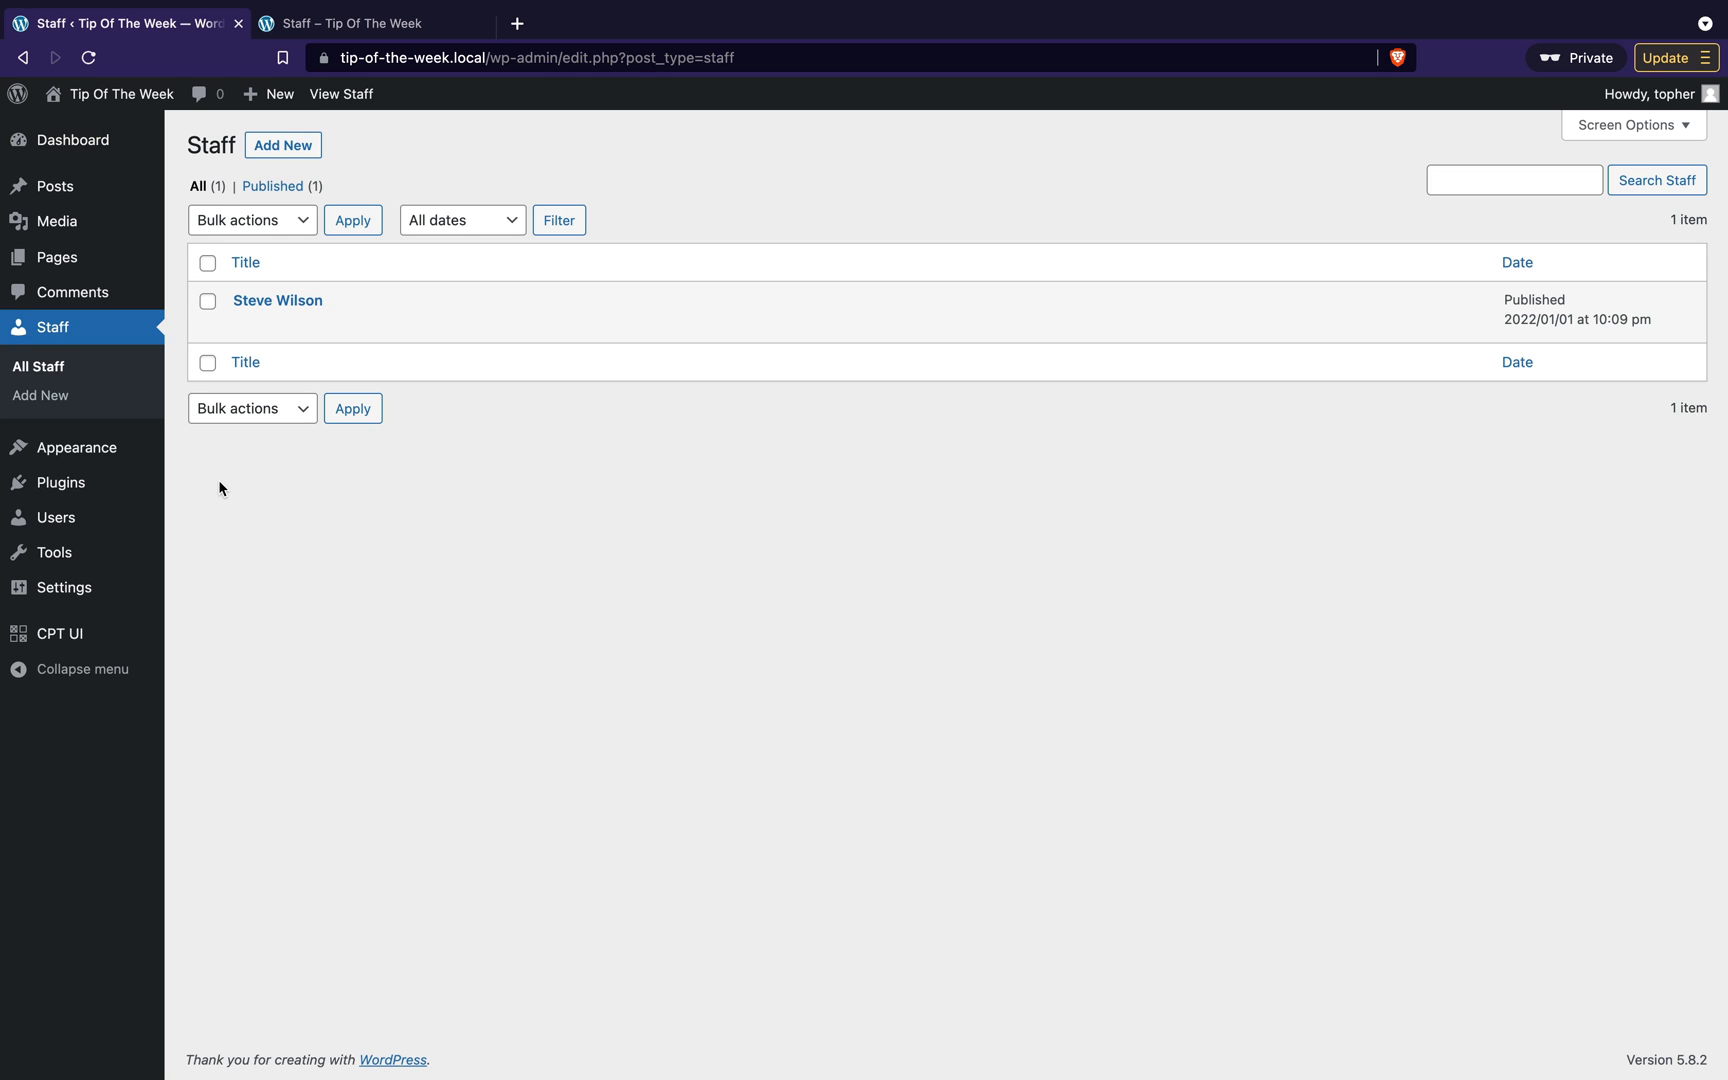
Step: Search the plugin directory for "advanced custom field", then install and activate the Advanced Custom Fields plugin
mouse_move(60, 487)
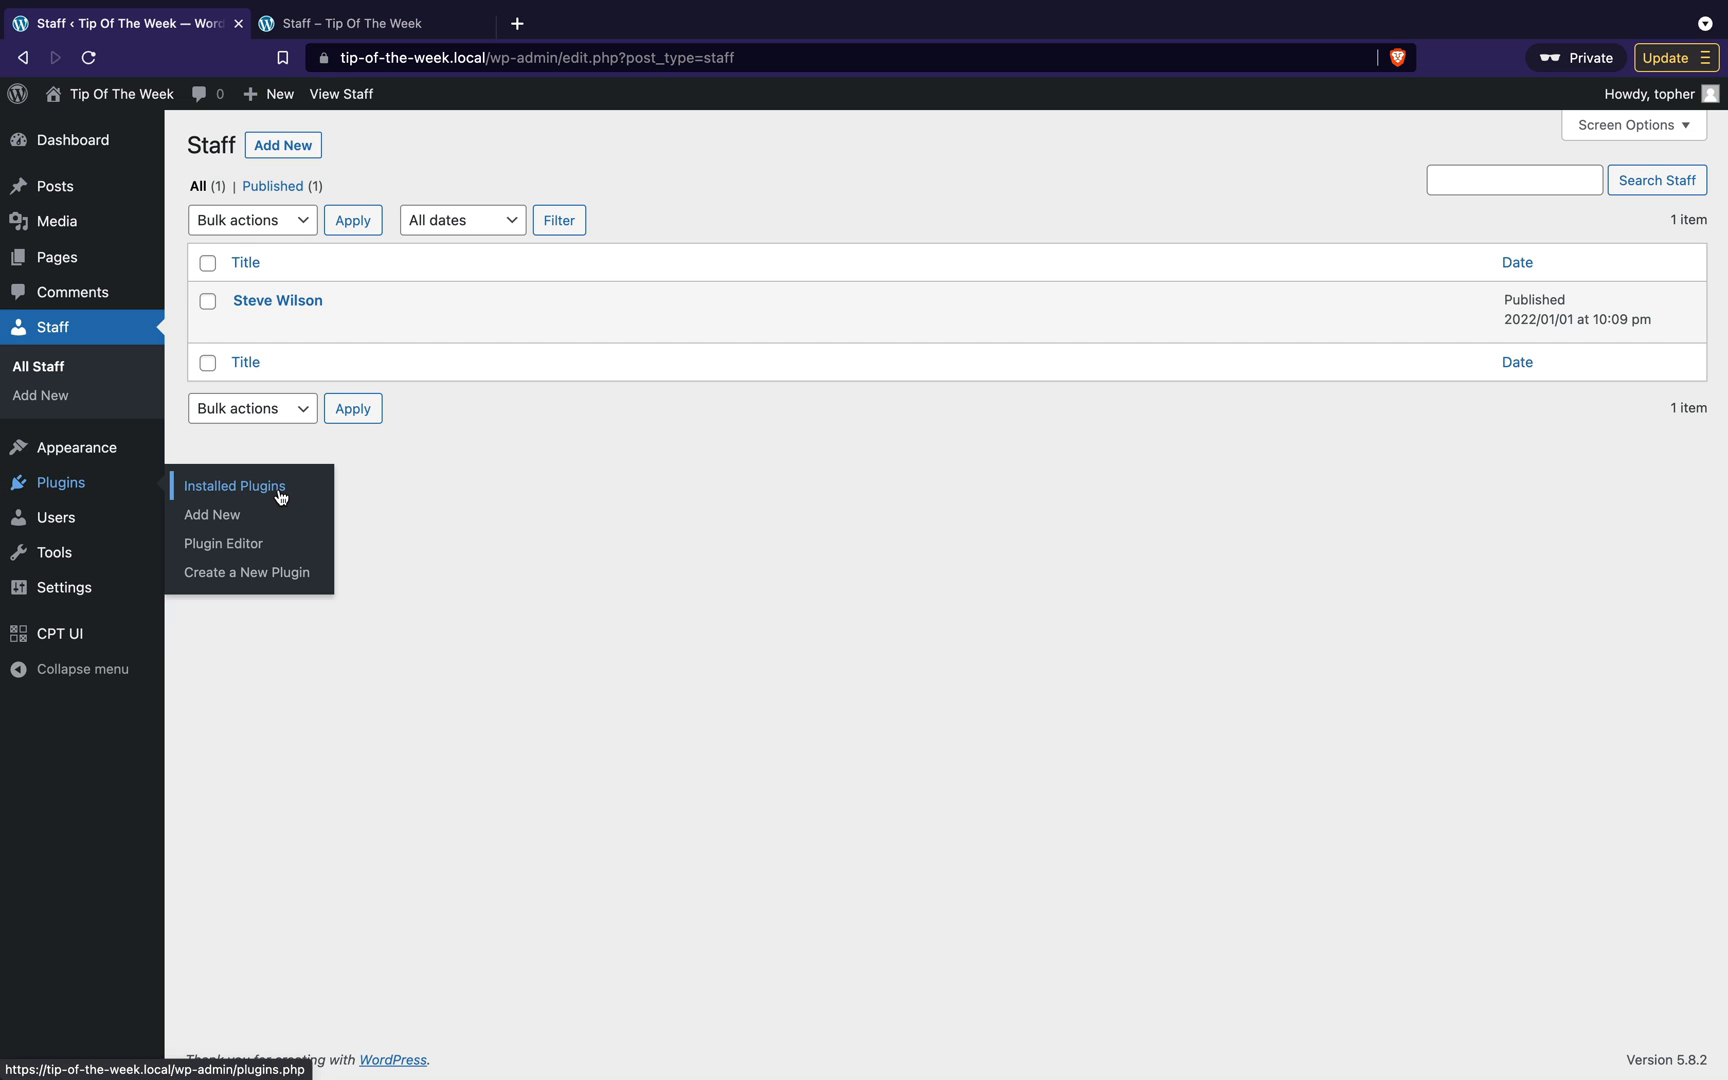
click(227, 521)
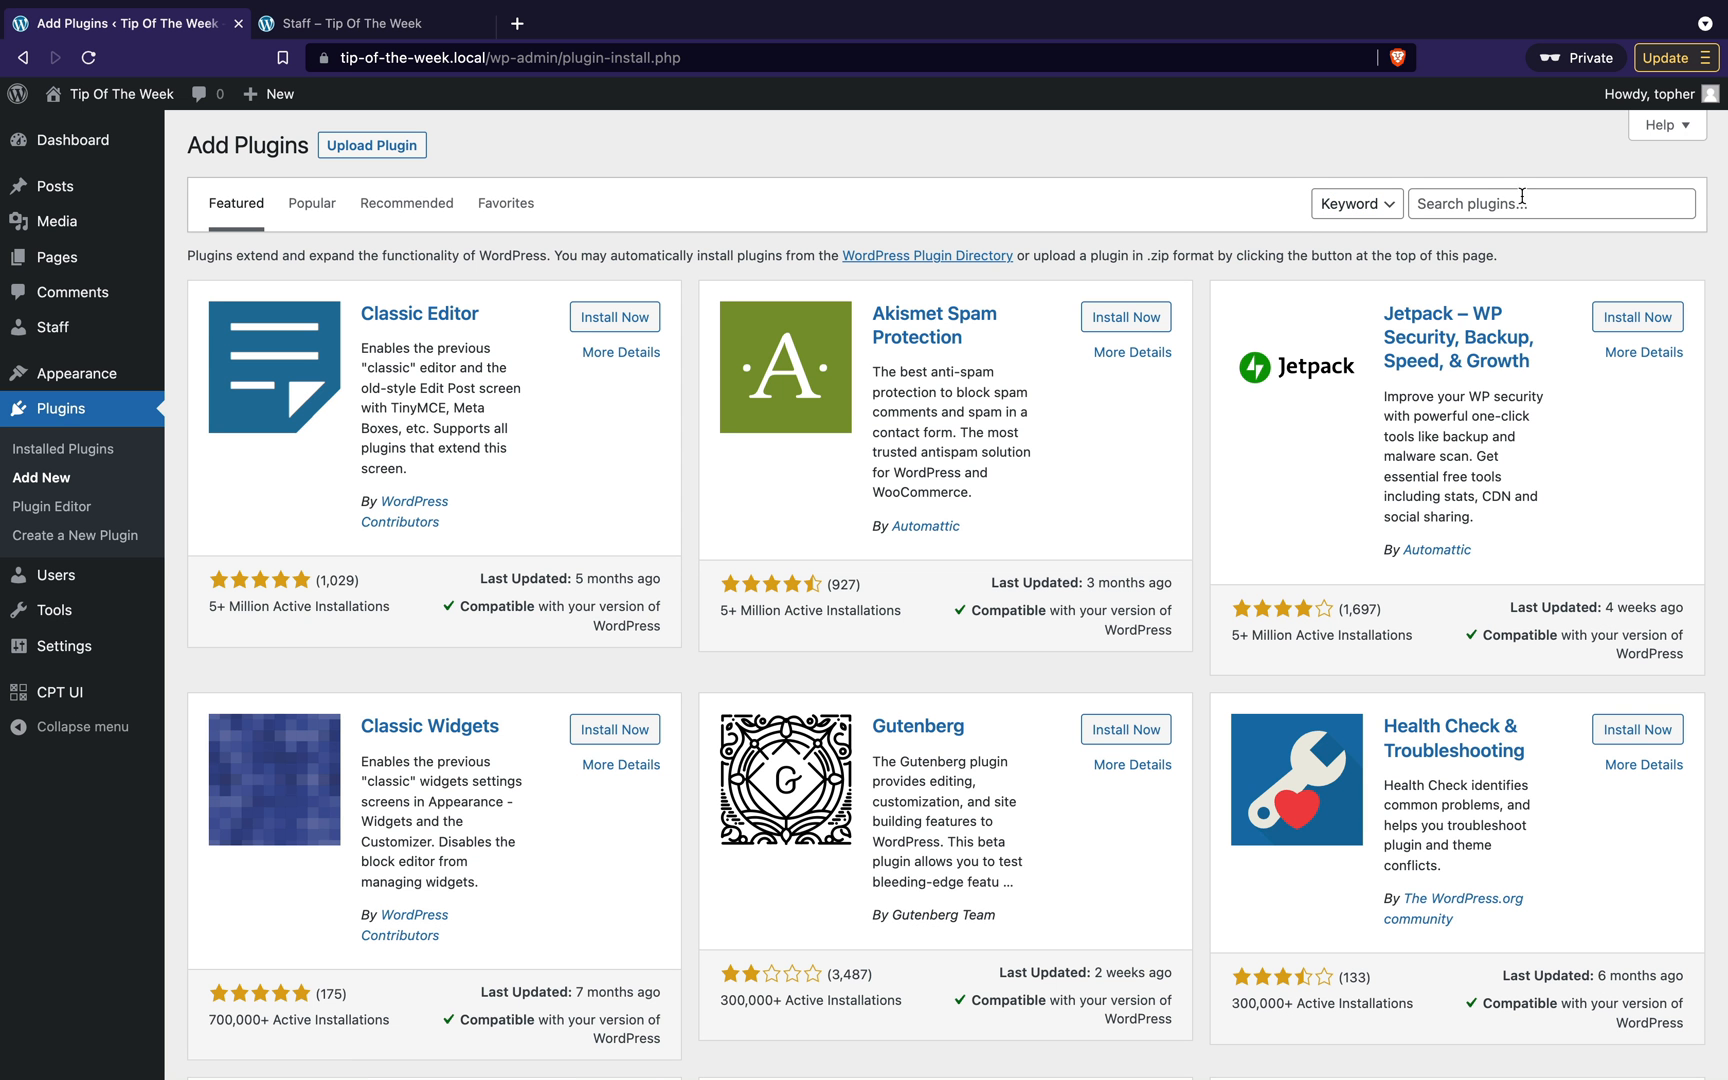
click(1510, 204)
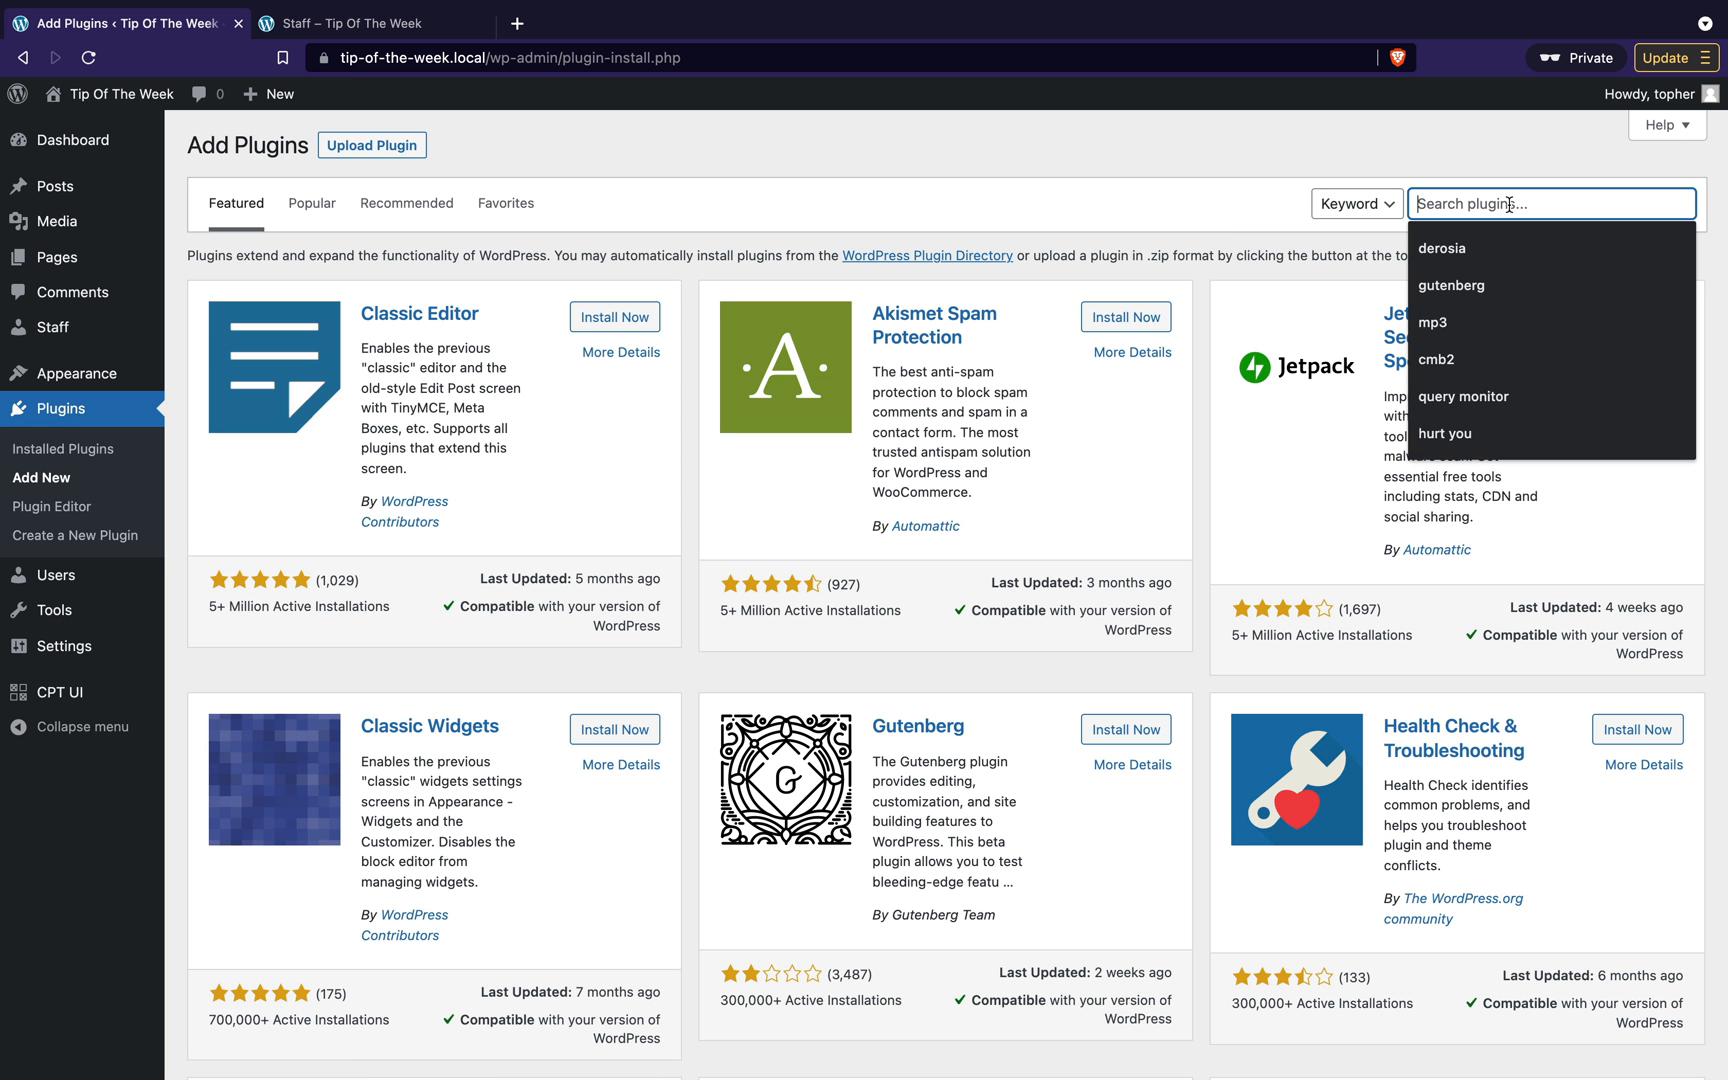
text(advanced custom field)
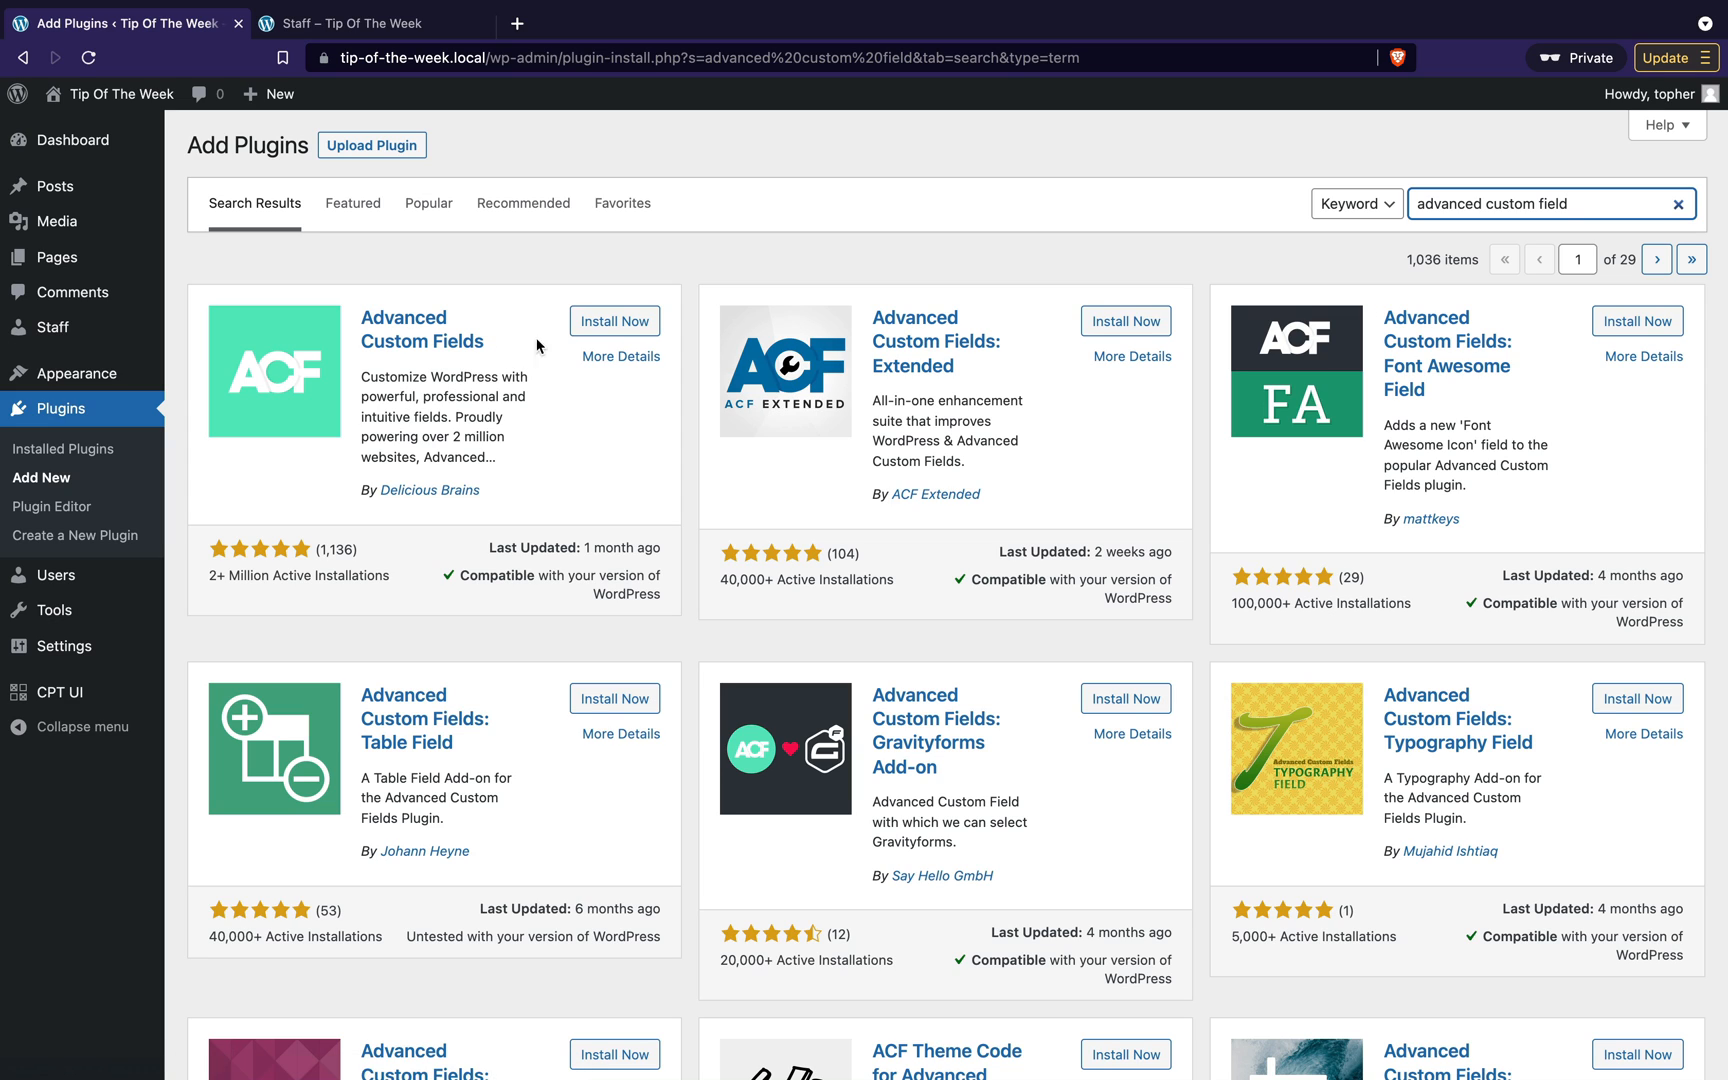
click(613, 322)
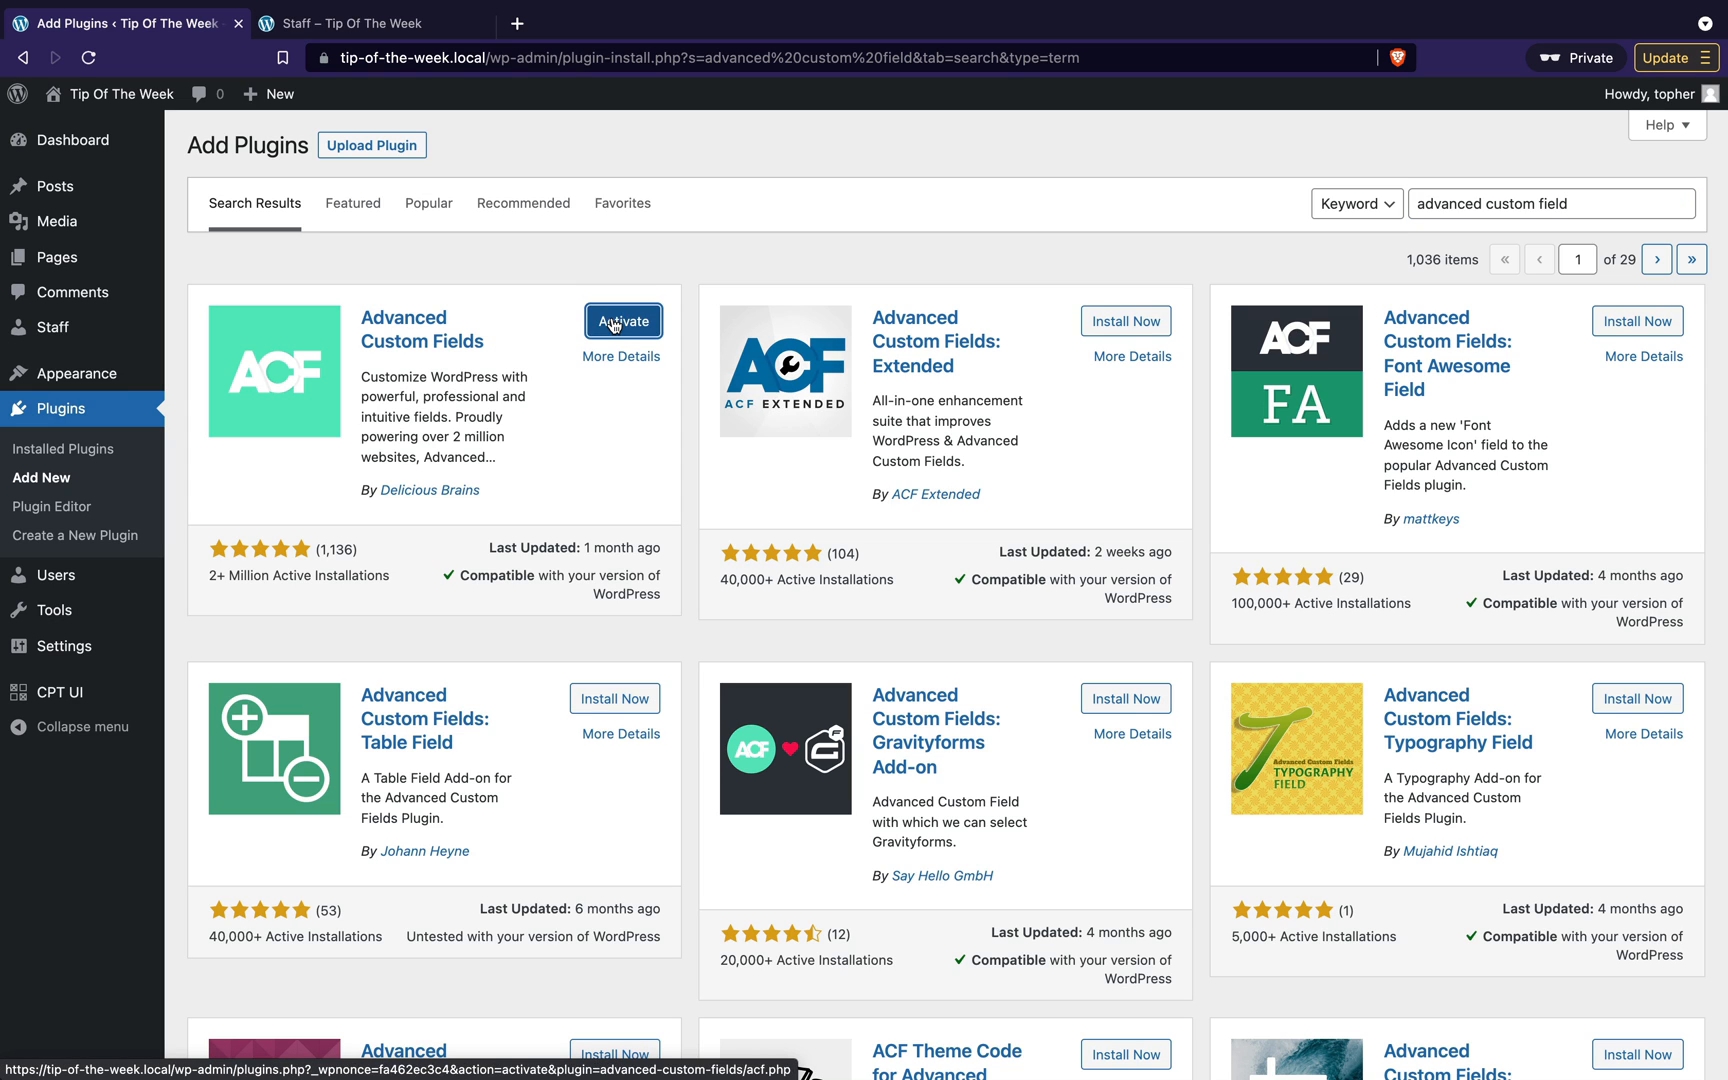
click(613, 322)
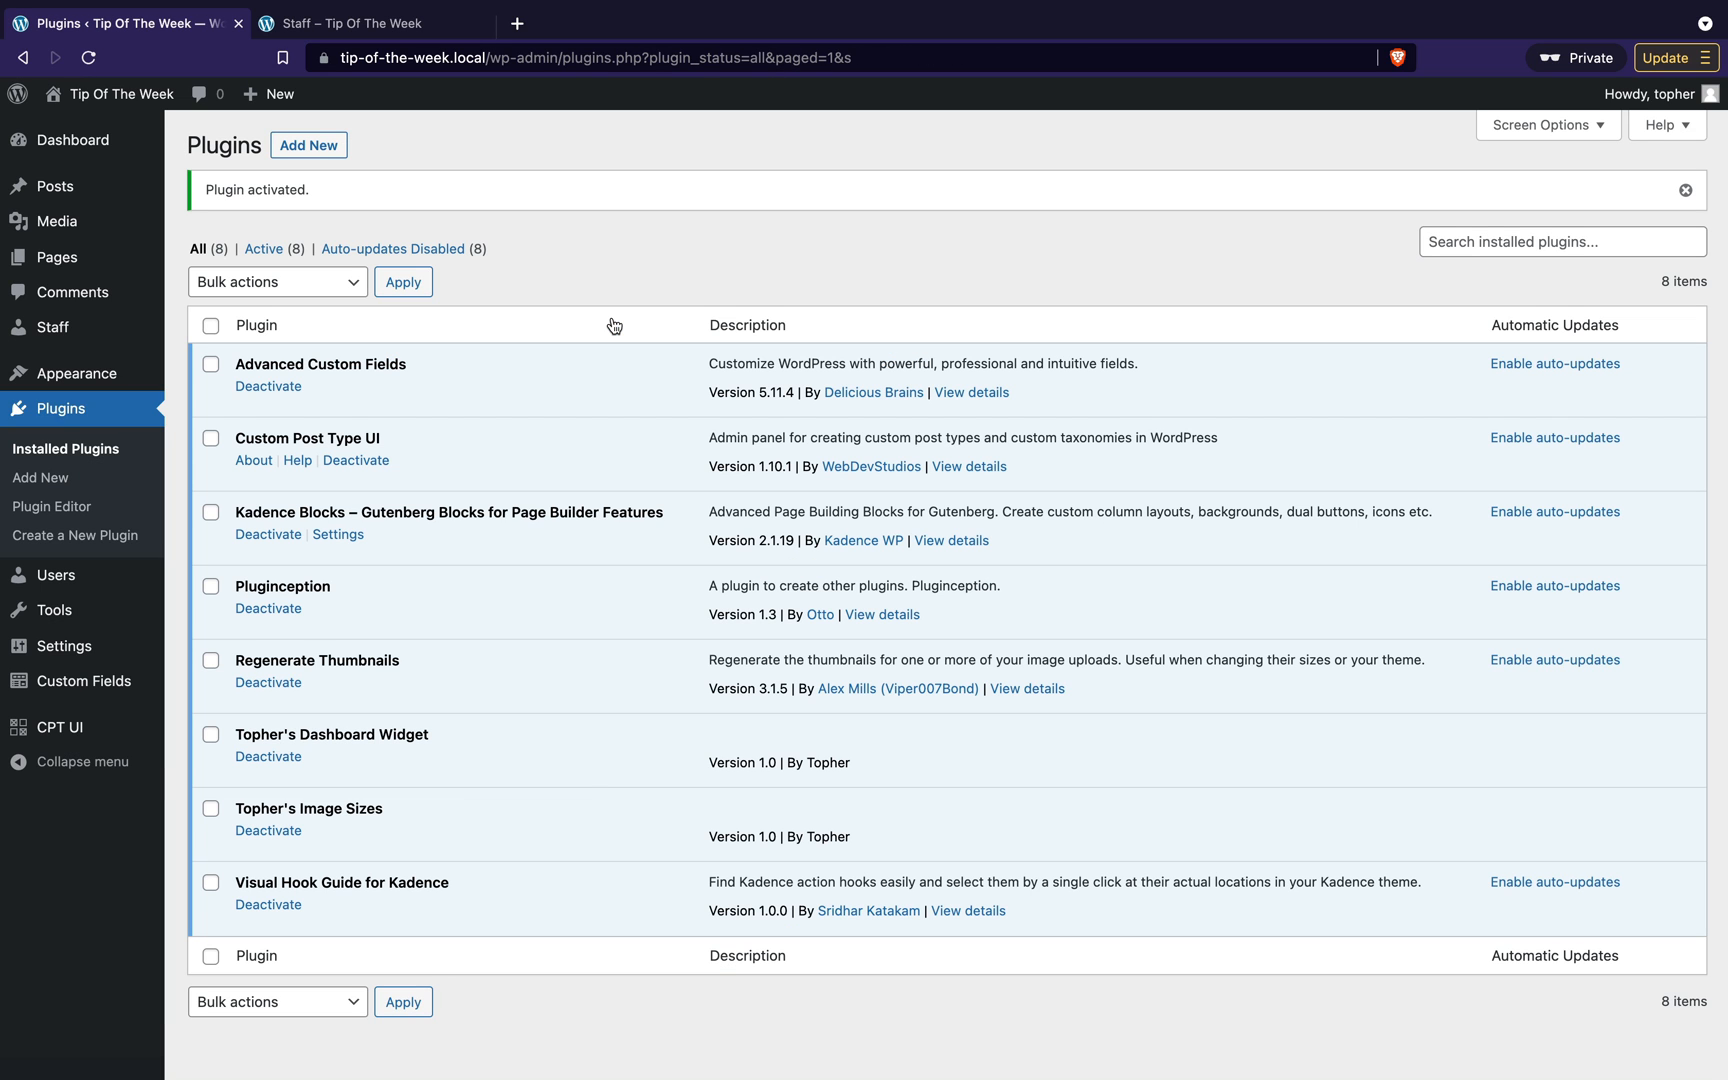
Step: Create a new custom field group titled "Staff Information"
mouse_move(57, 692)
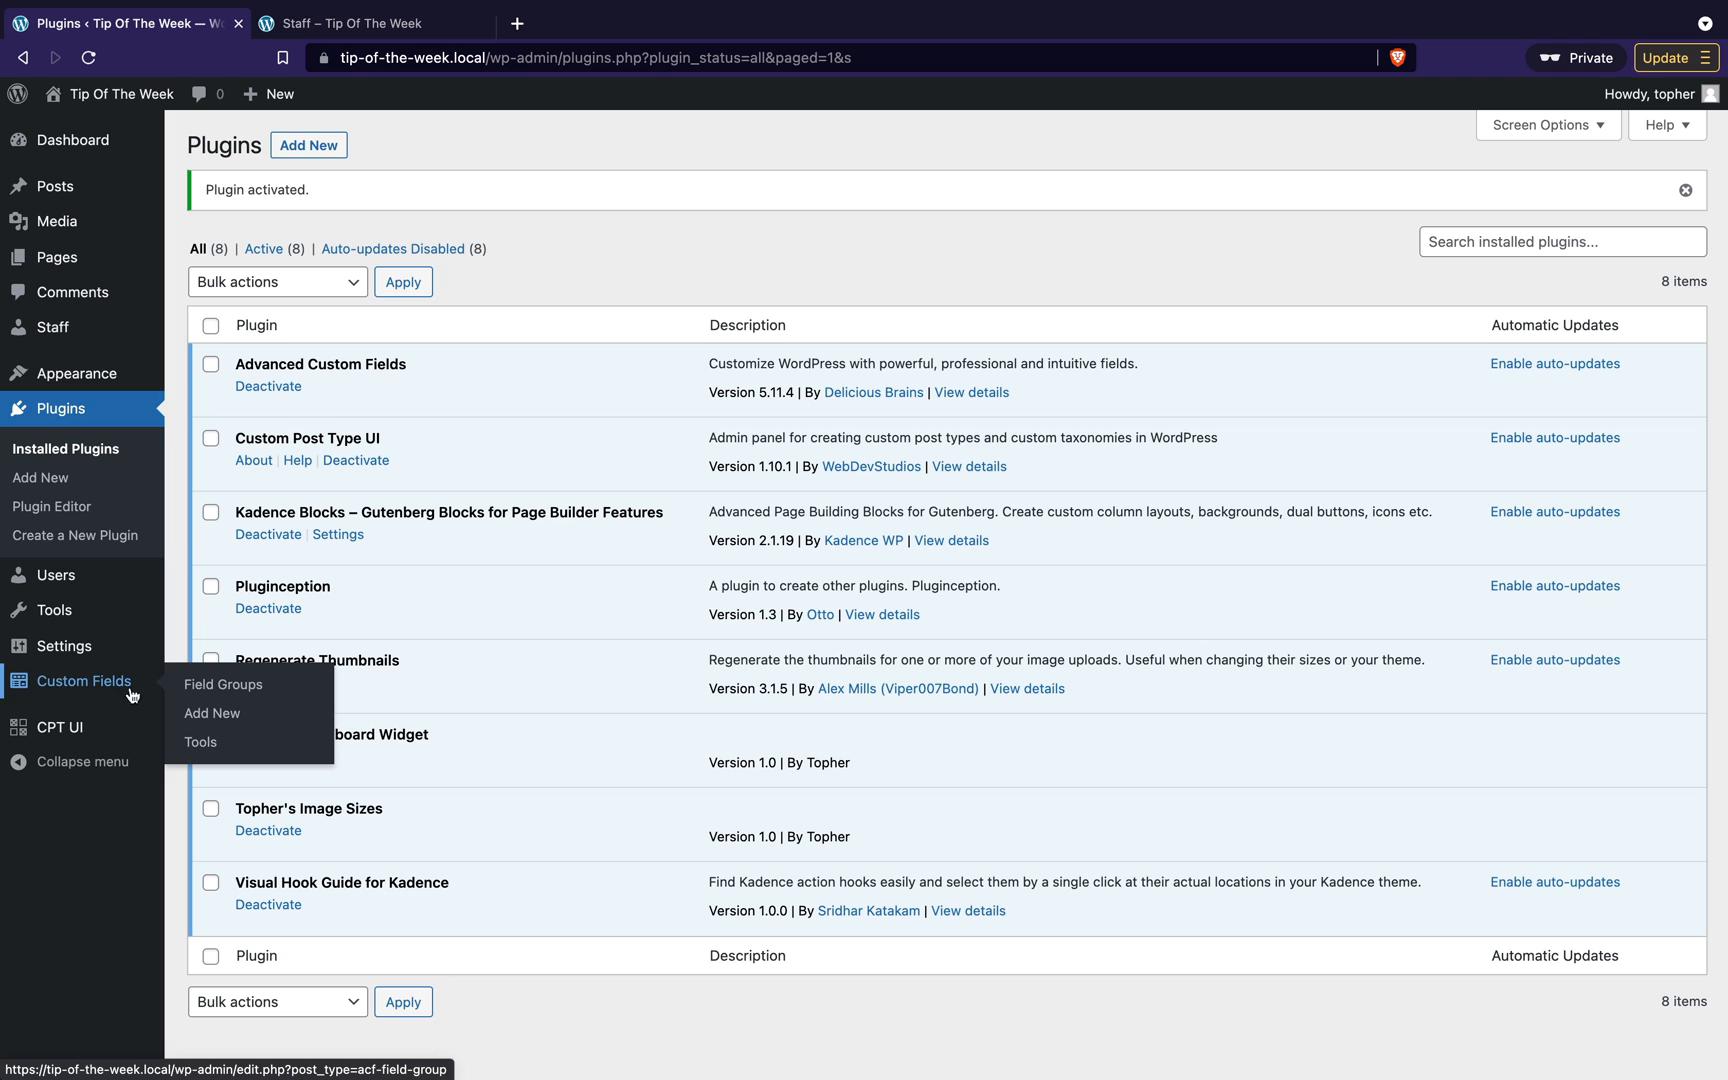
click(224, 688)
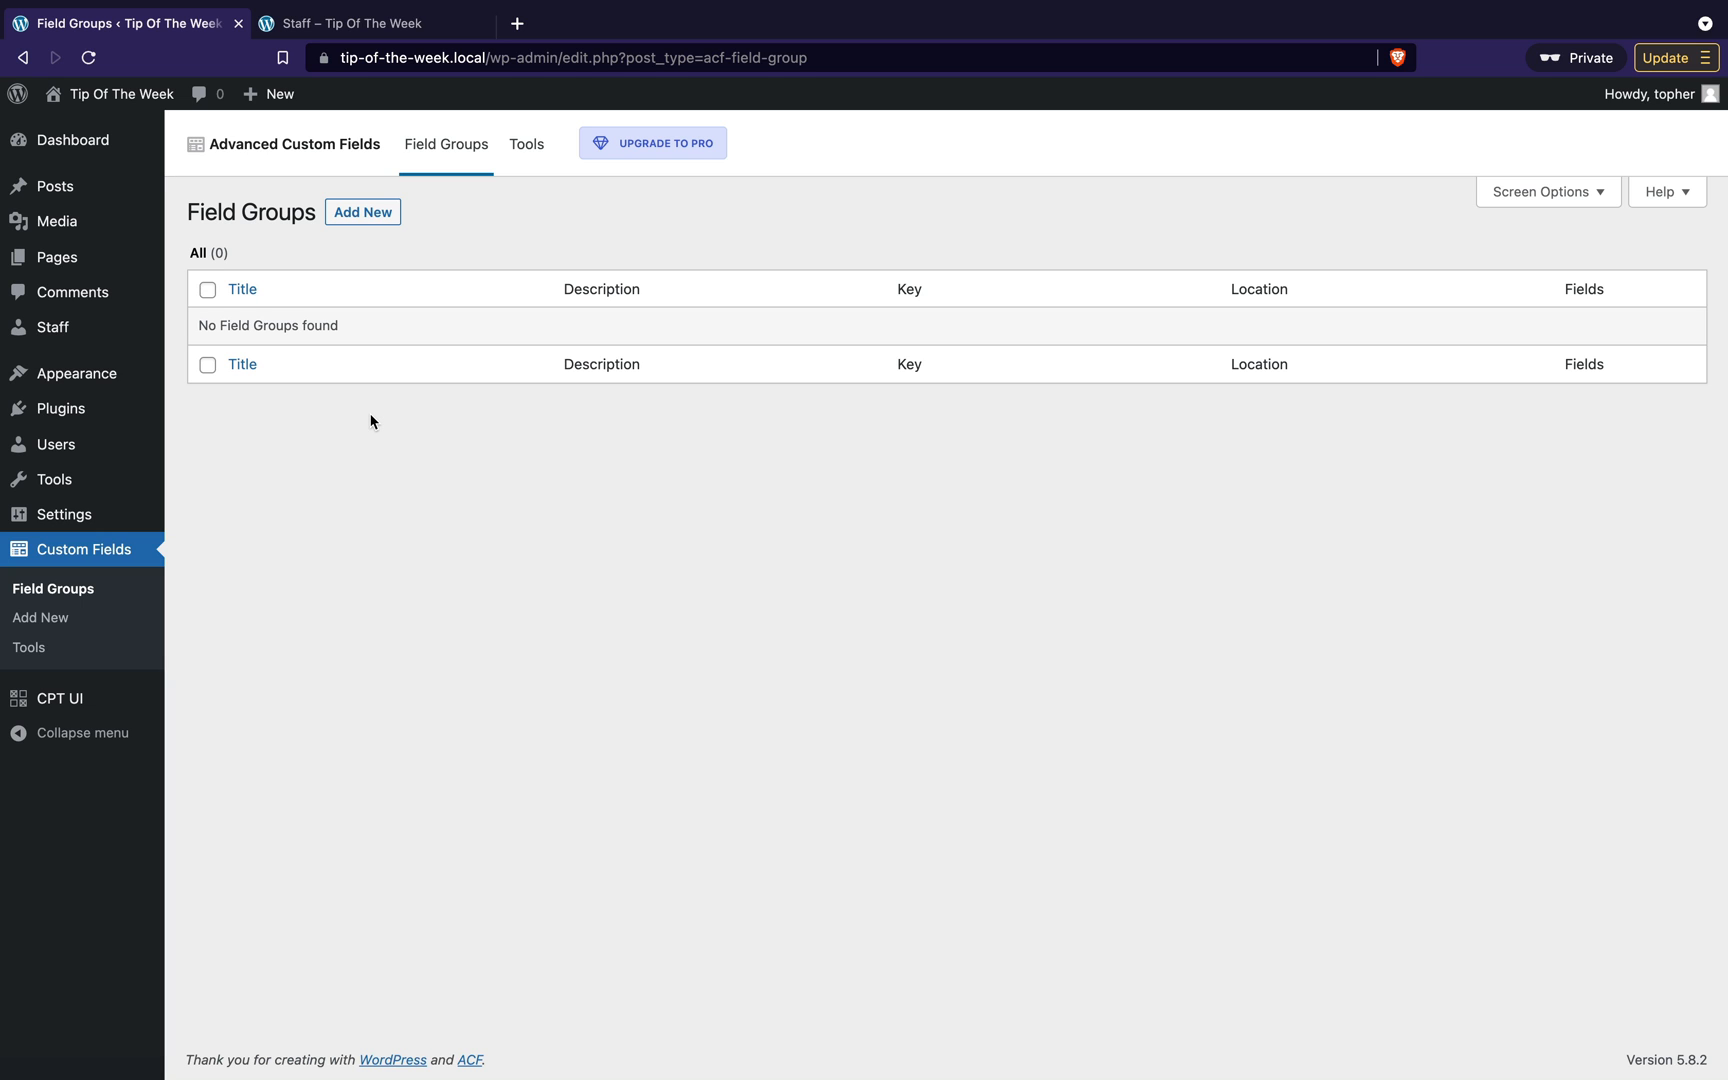
click(365, 214)
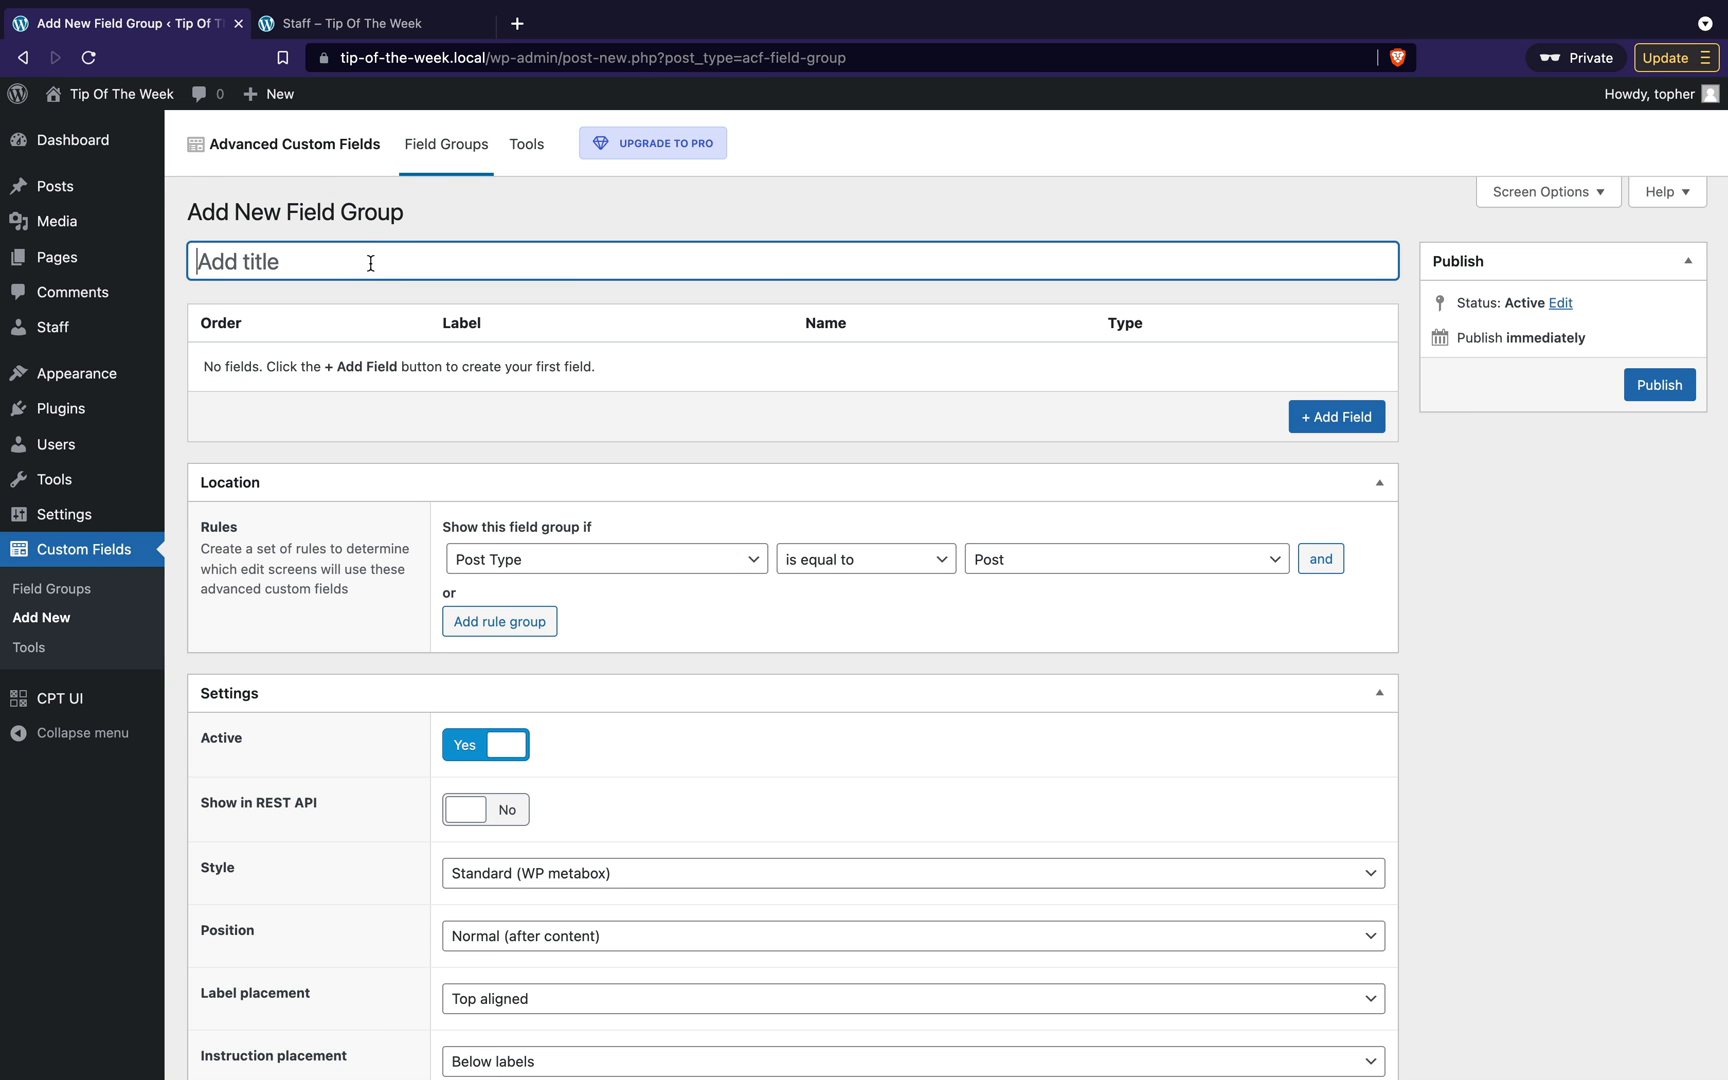
text(Staff Information)
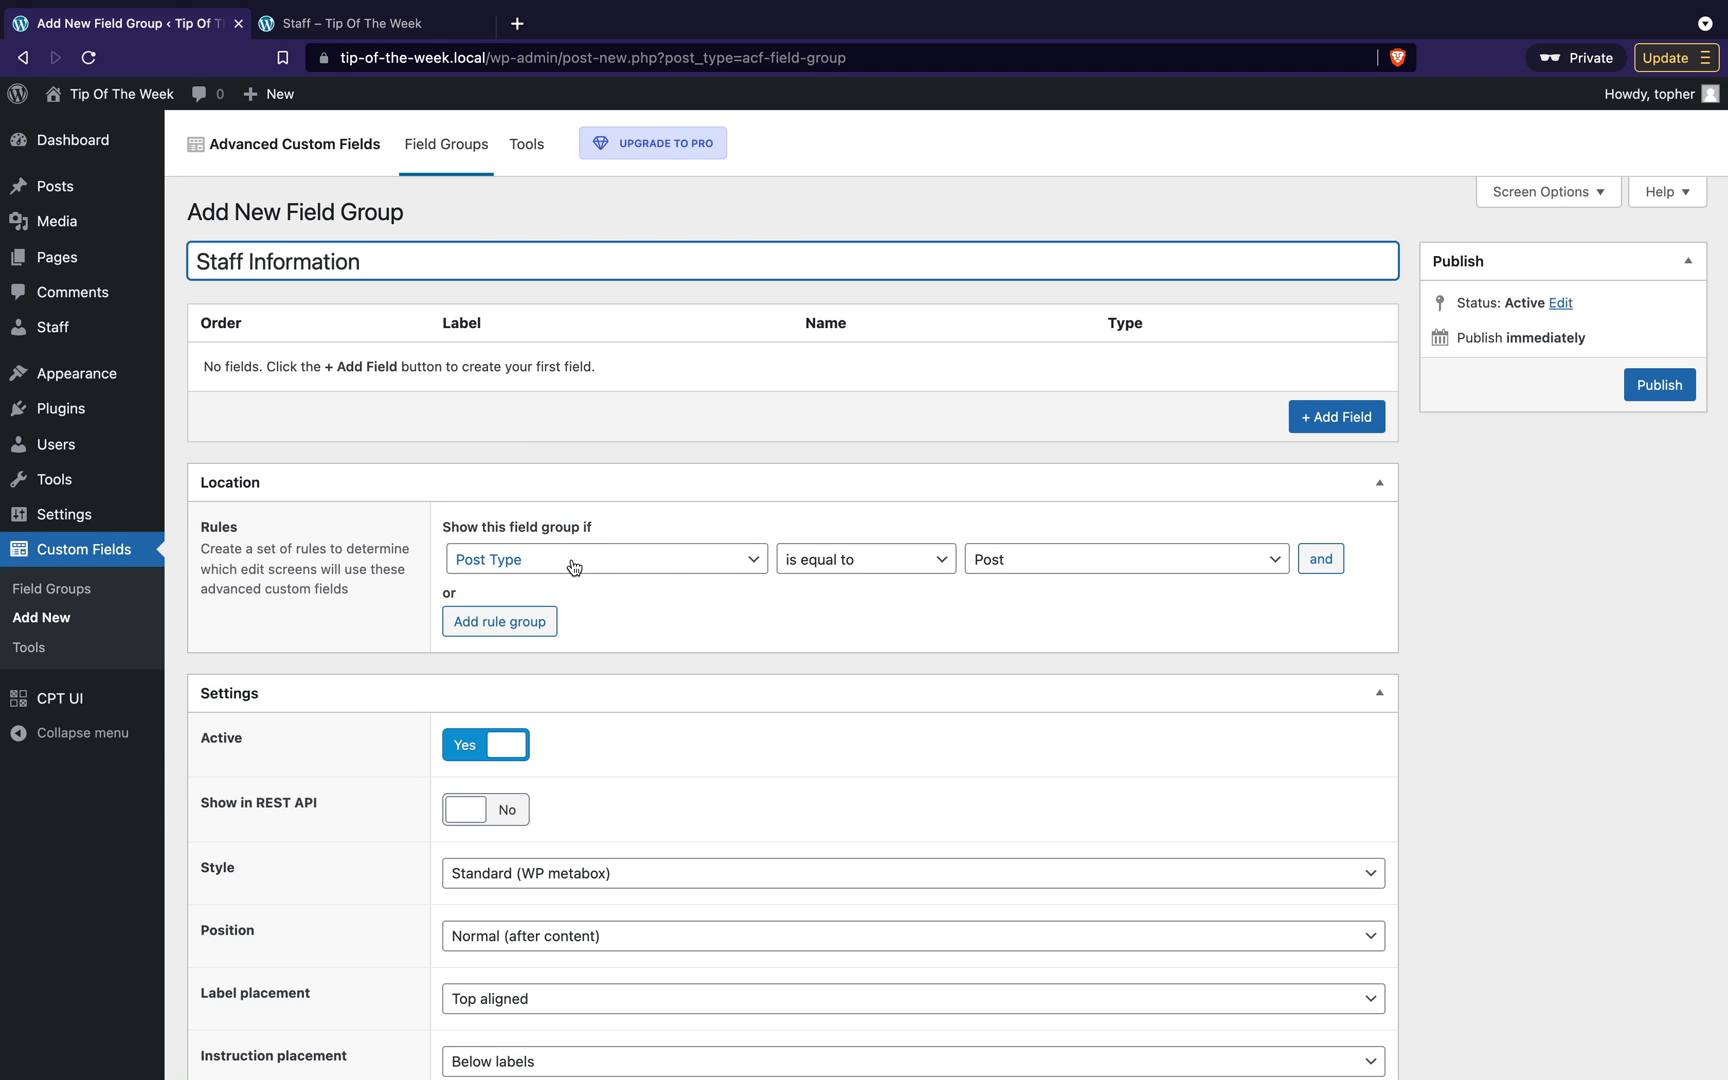
Step: Set the field group's location rule to show it when Post Type is equal to Staff, and review its remaining settings
click(1037, 565)
click(1025, 606)
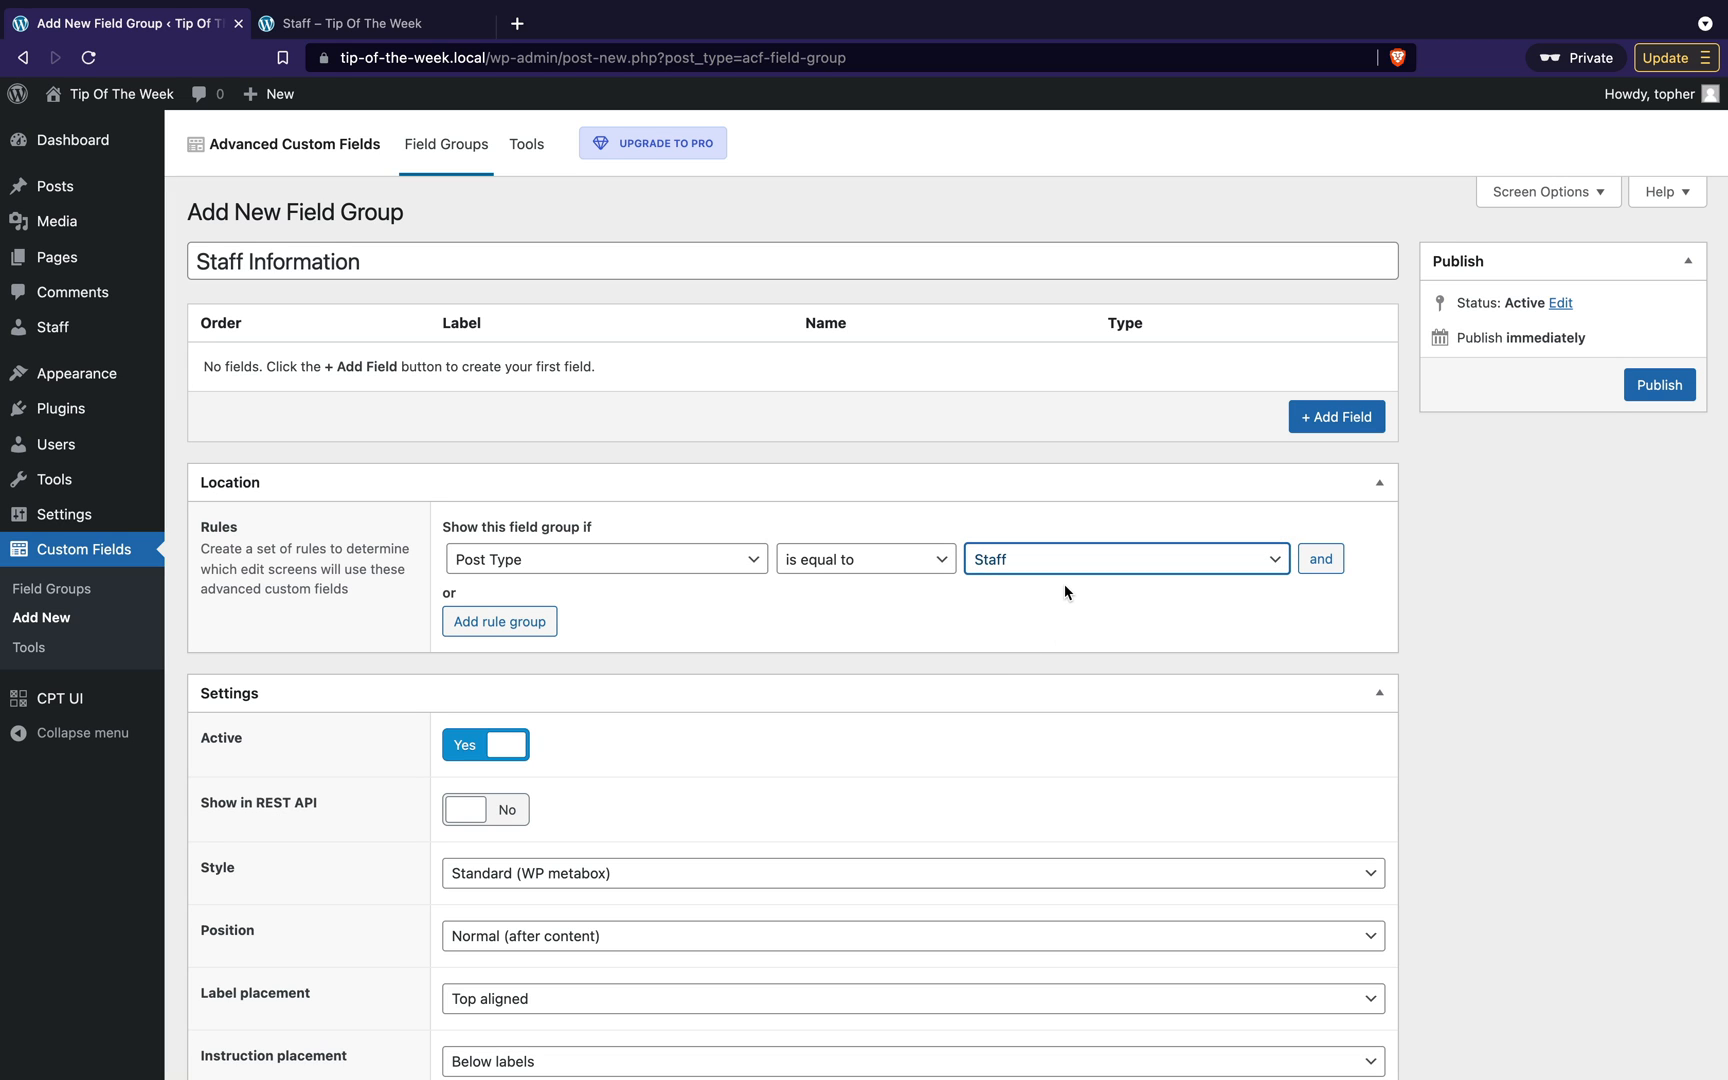
scroll(1064, 591, down, 7)
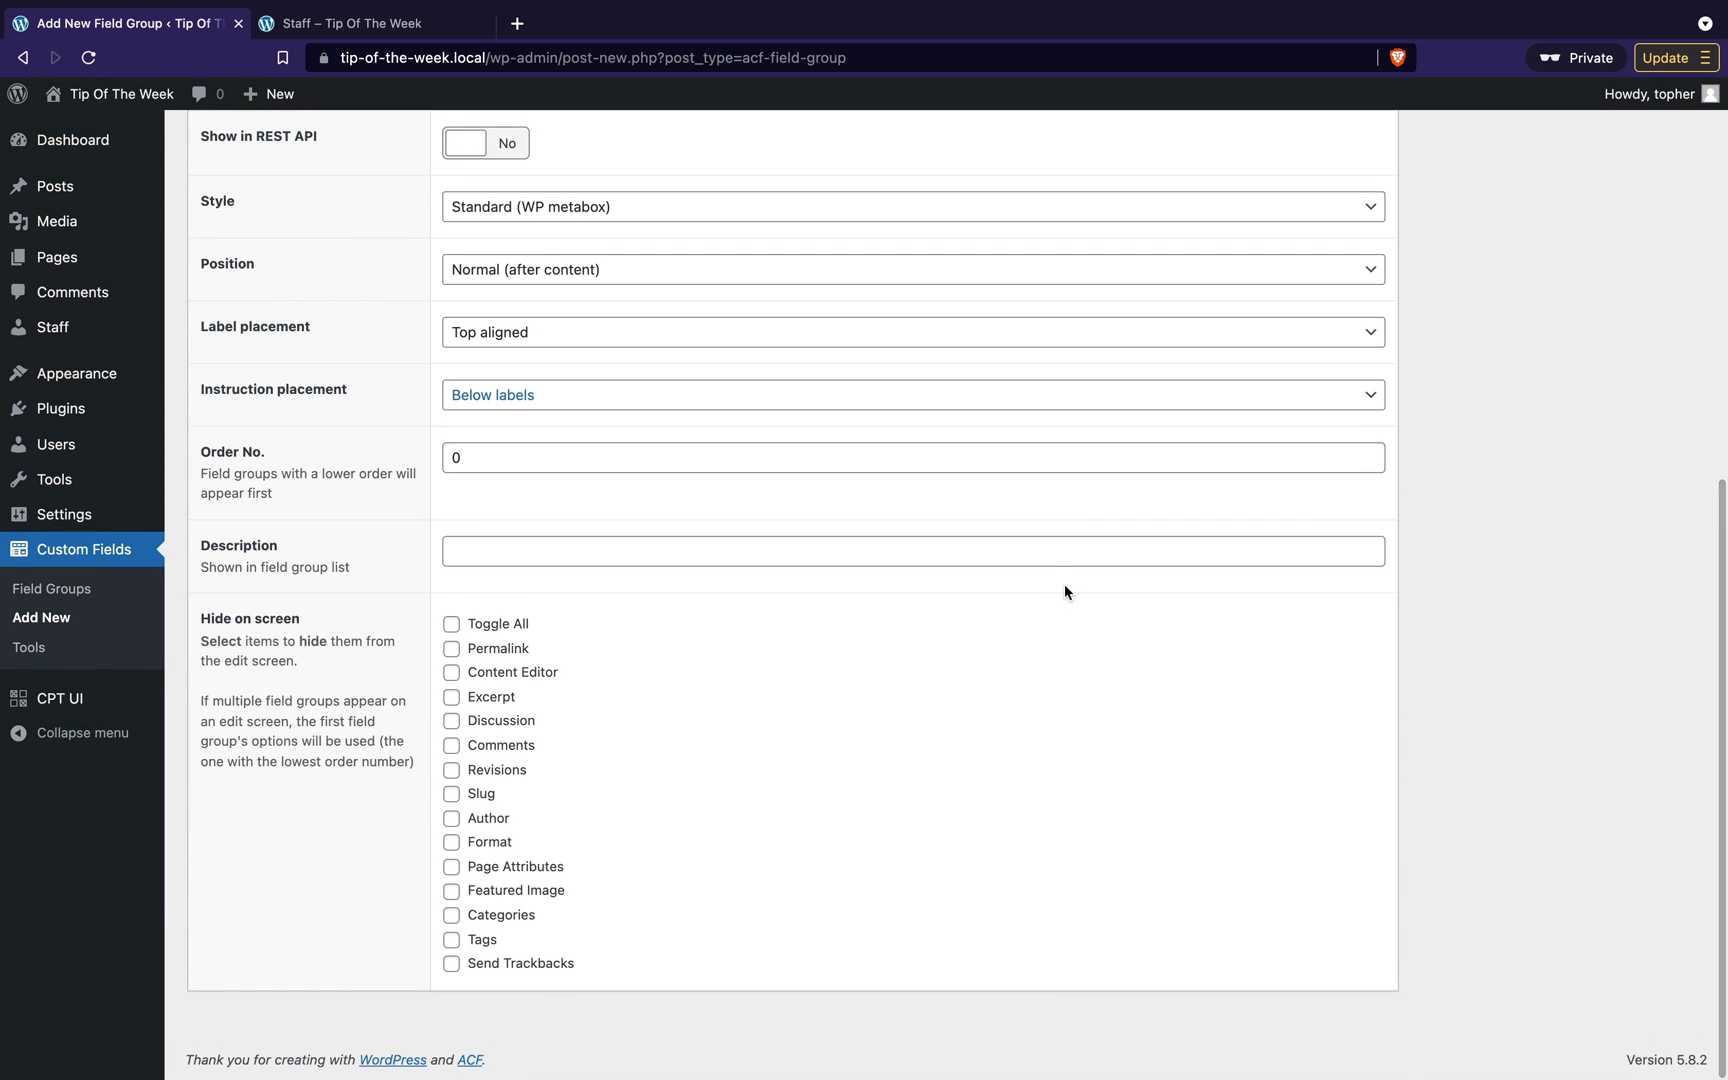
scroll(1064, 591, up, 8)
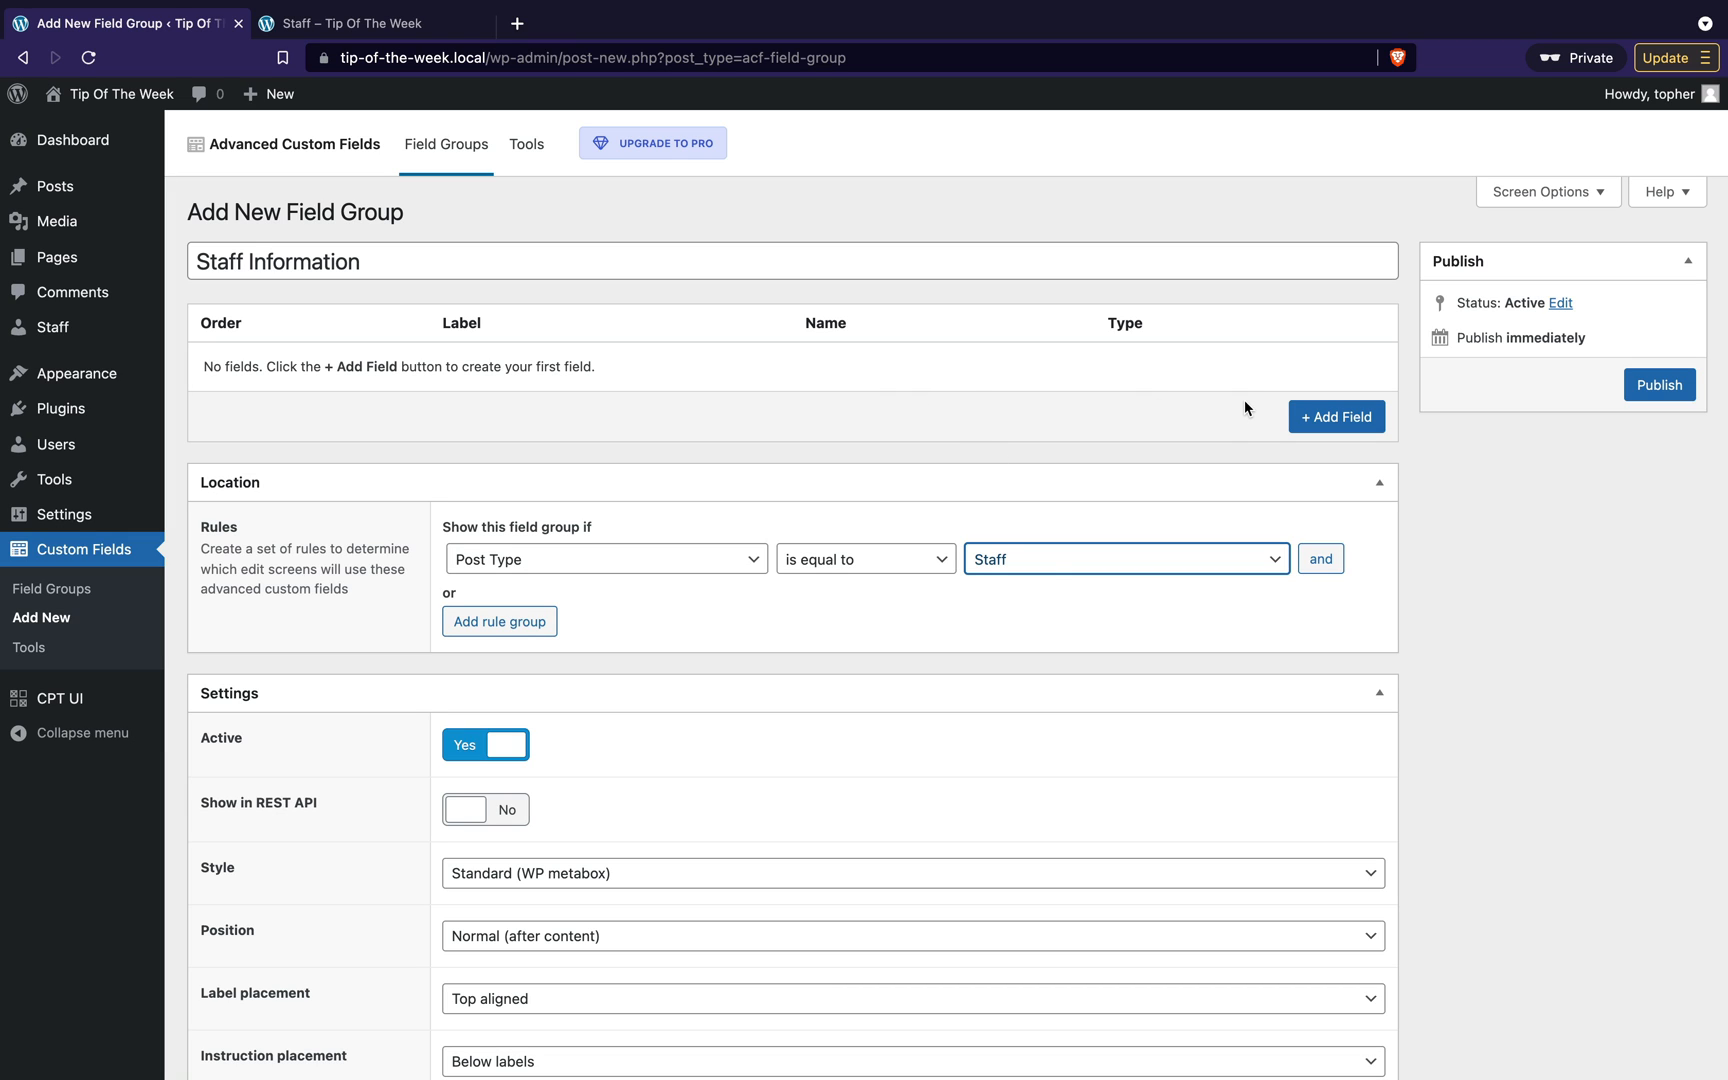
Step: Add a first field labelled "First Name" to the Staff Information group and let its field name fill in from the label
click(1349, 424)
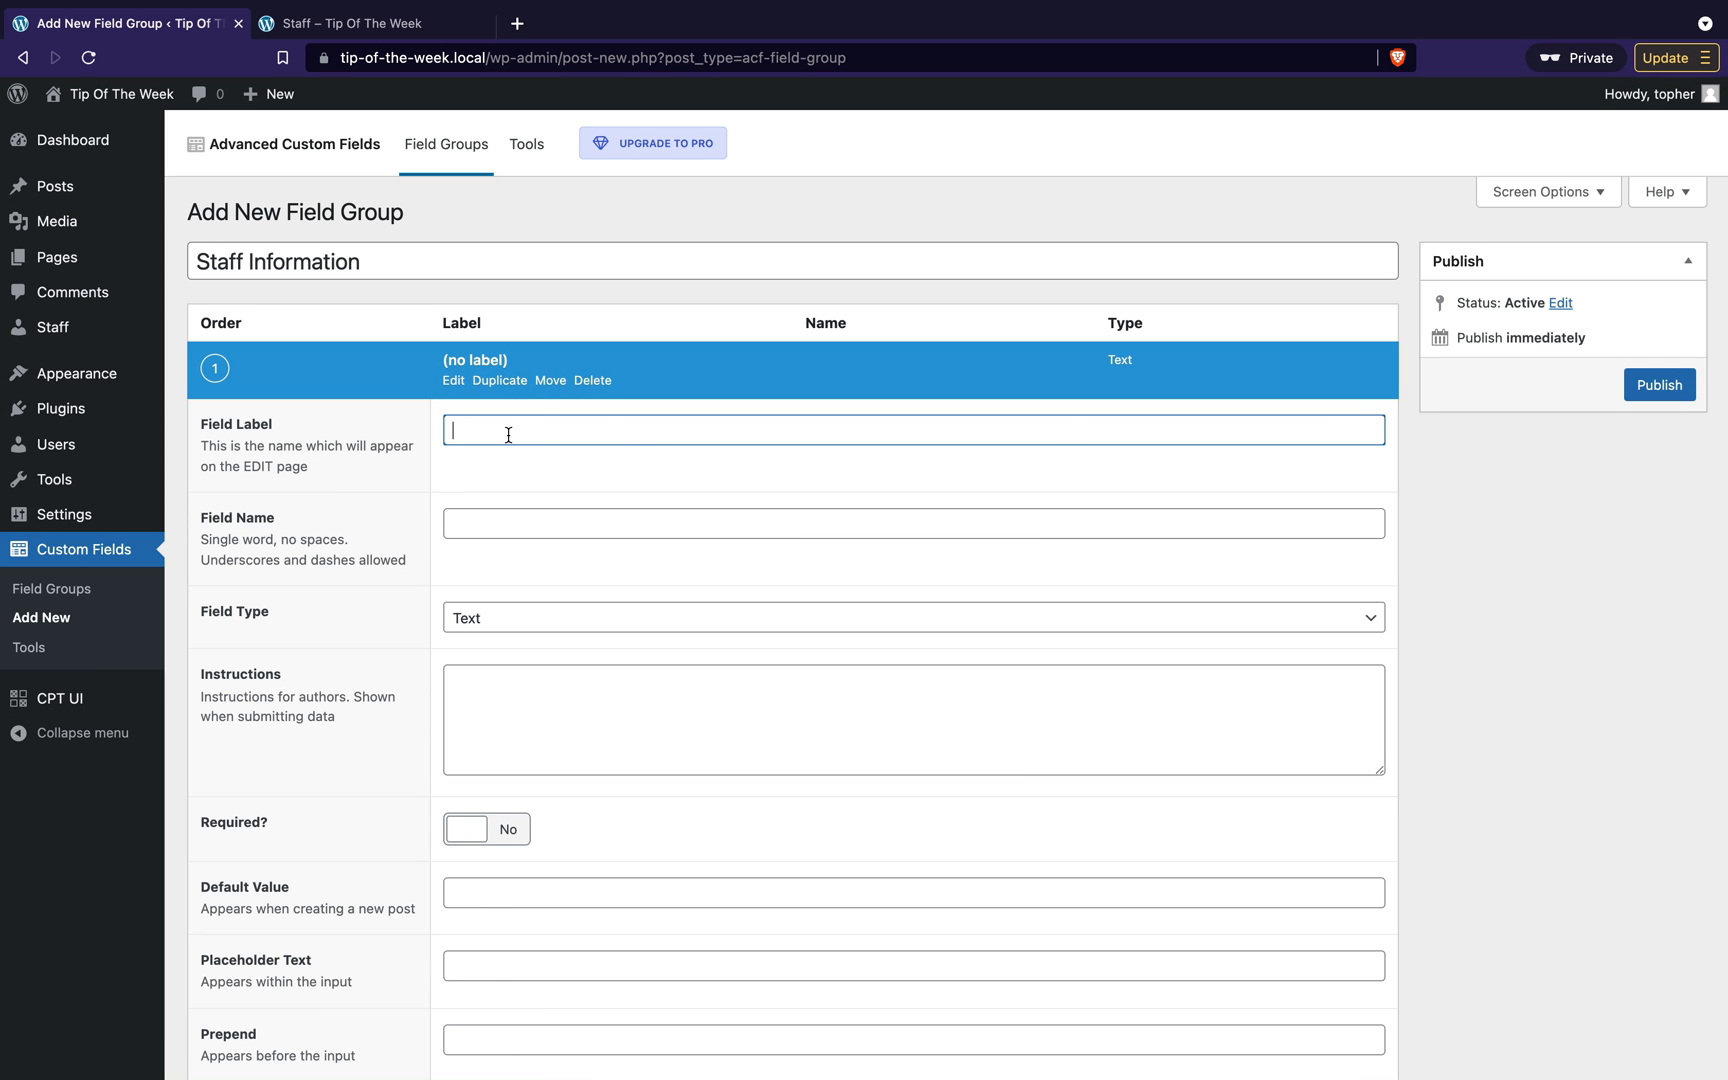
text(First name)
key(BackSpace)
key(BackSpace)
key(BackSpace)
key(BackSpace)
text(Name)
click(559, 525)
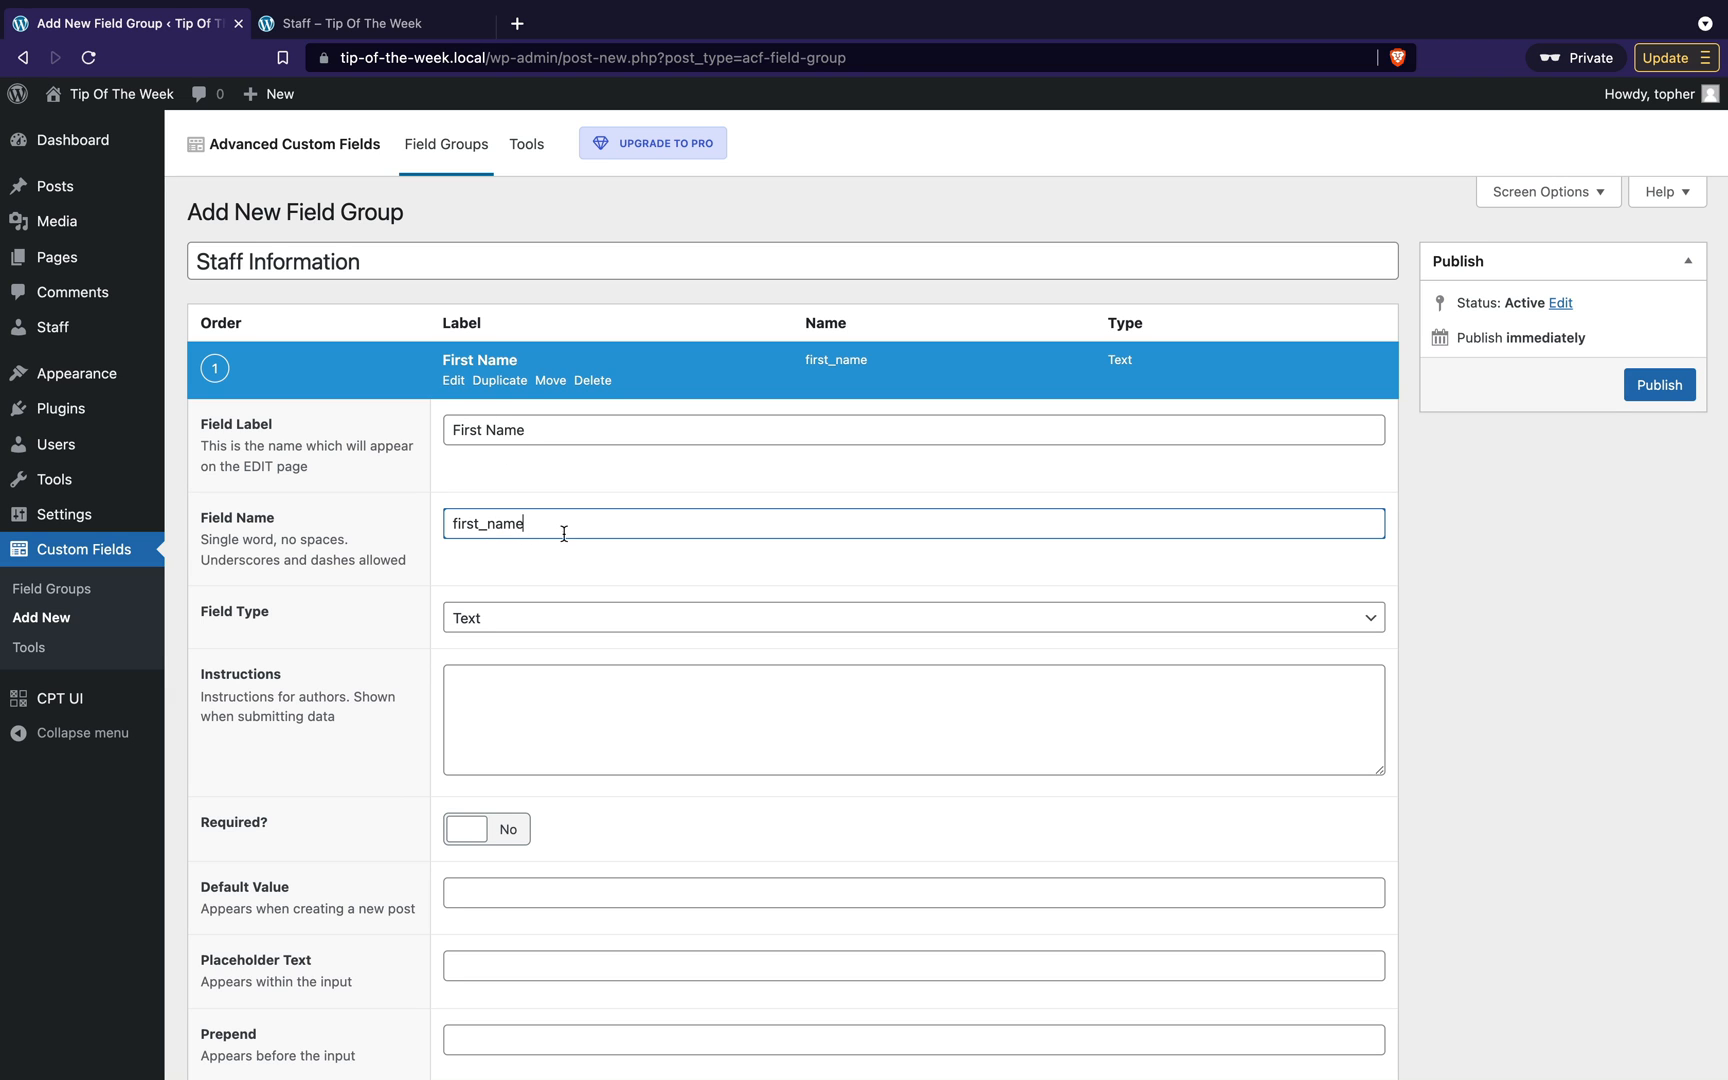
Step: Examine the available field types and the remaining options of the First Name field, keeping the type as Text
click(541, 620)
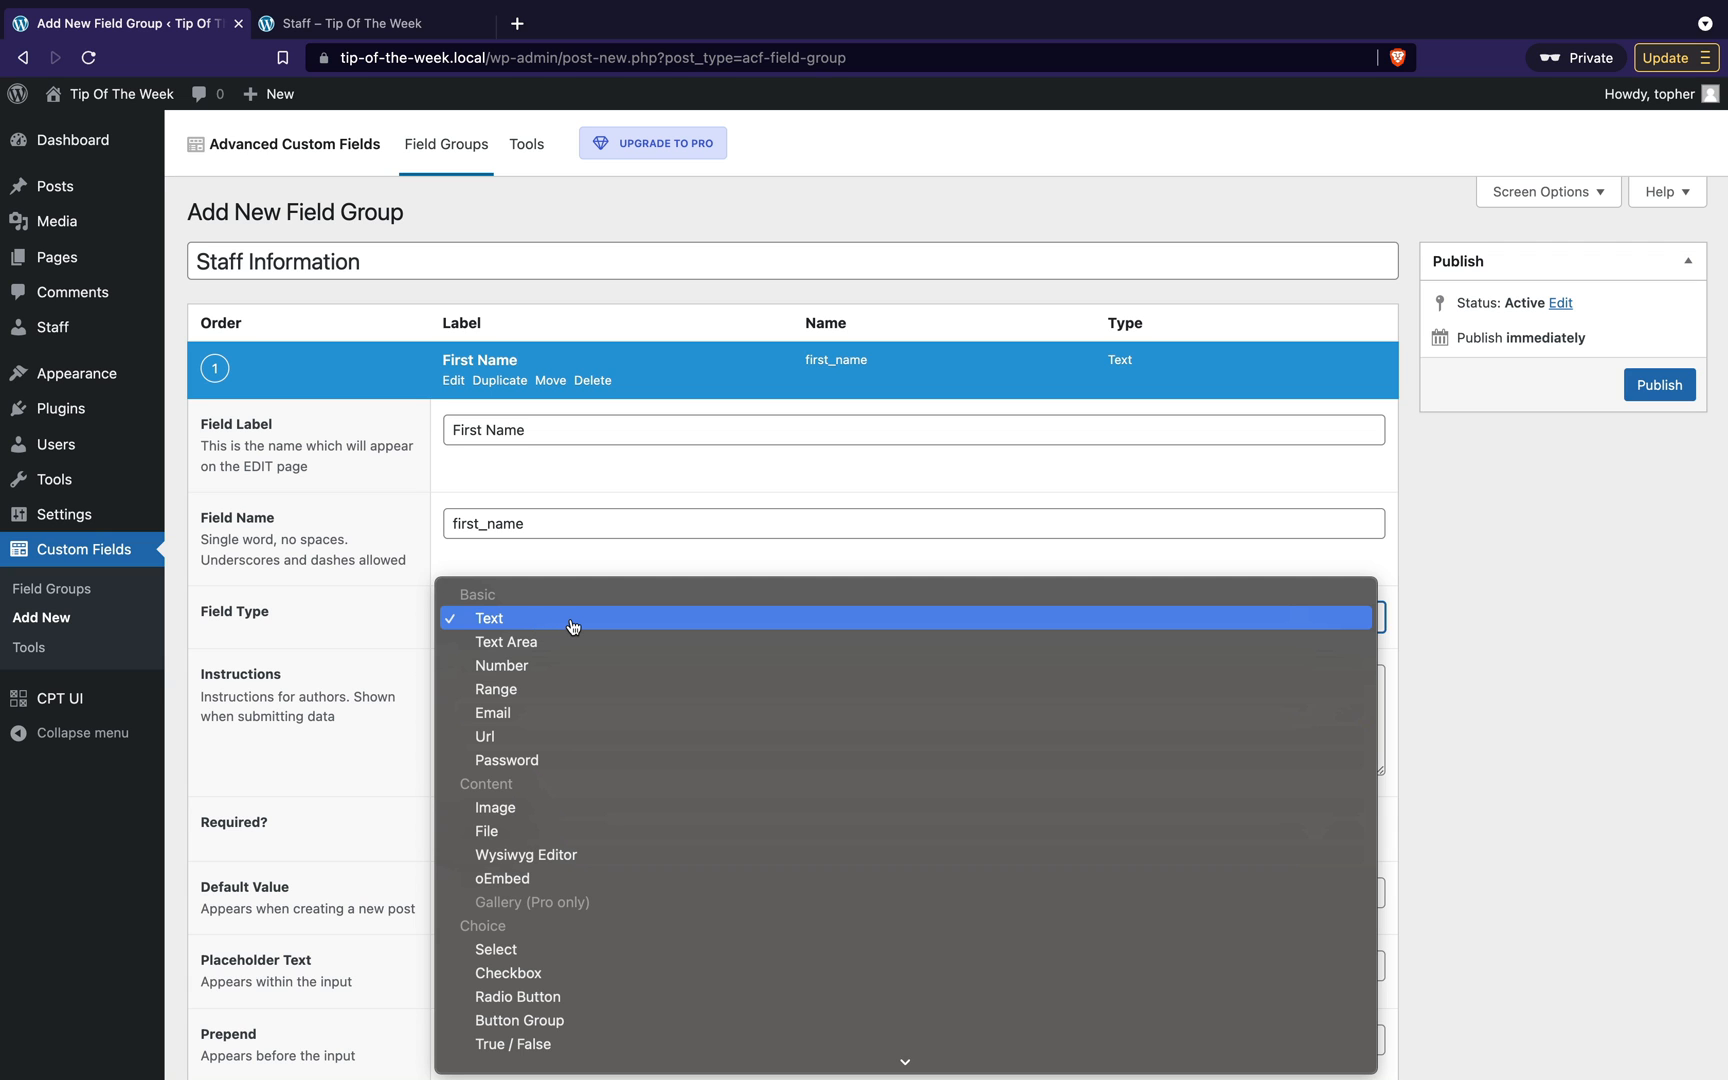
scroll(590, 1030, down, 5)
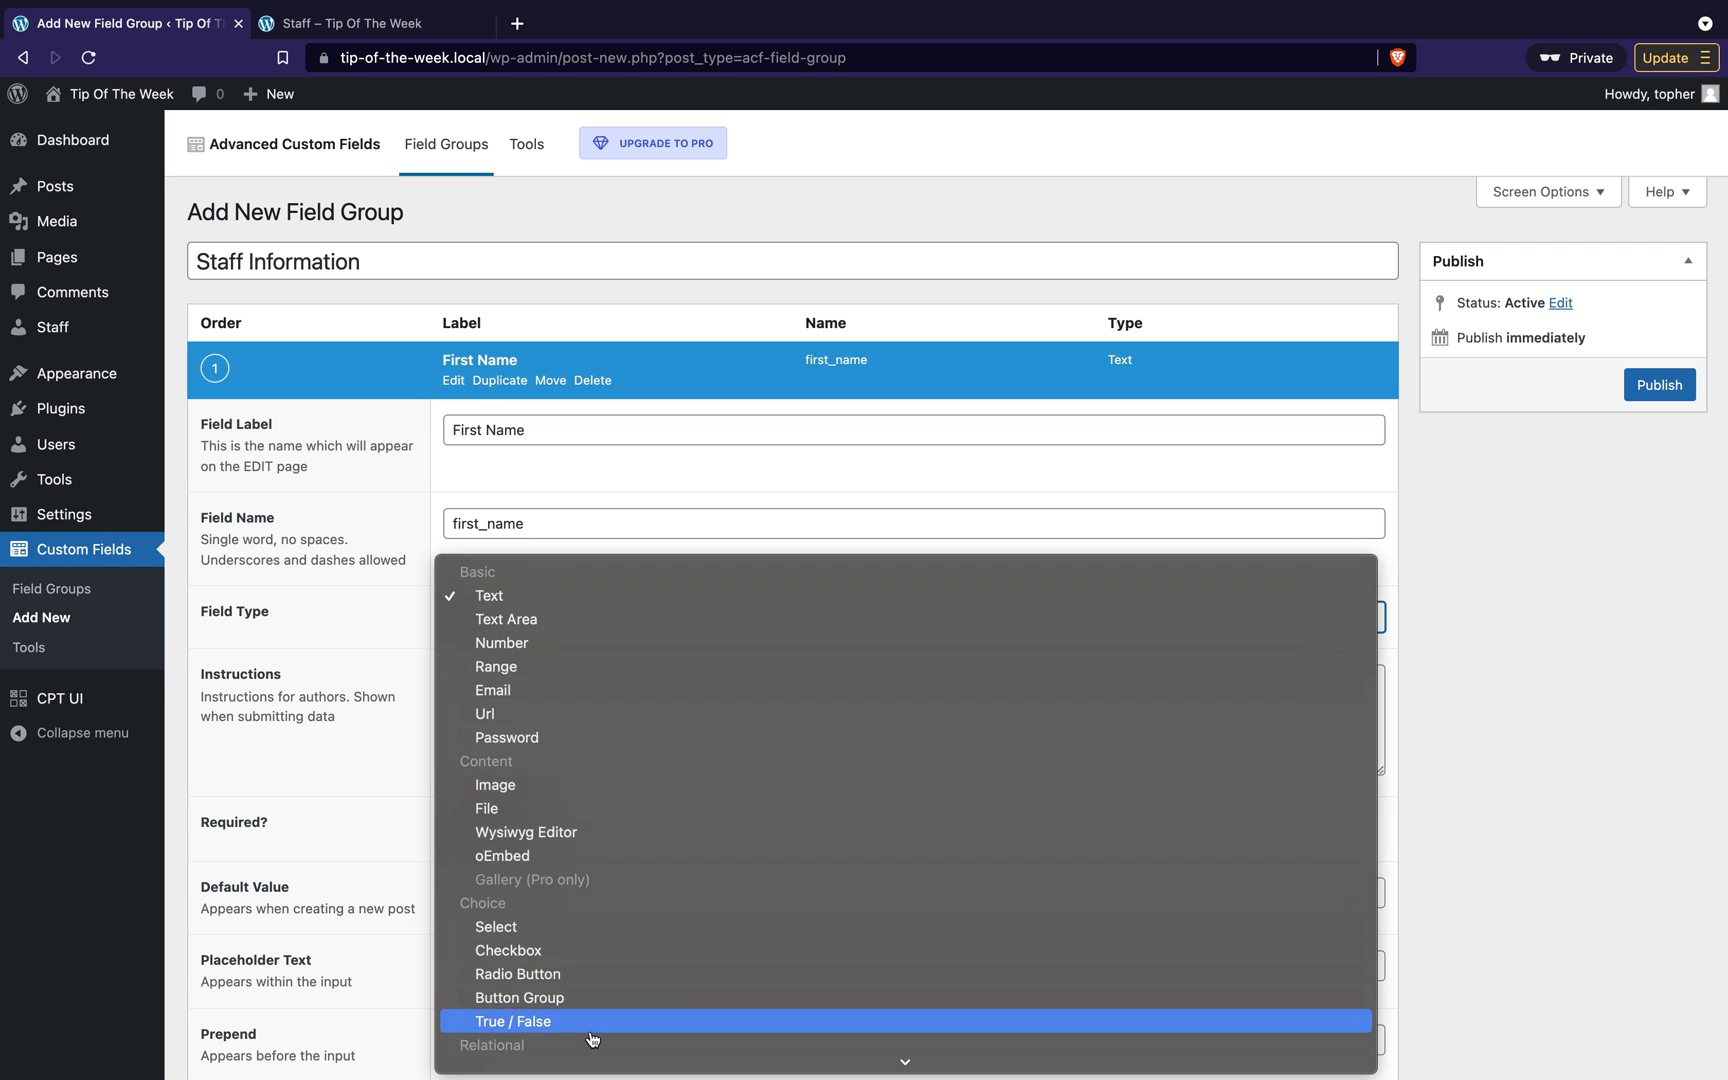
scroll(593, 1038, down, 2)
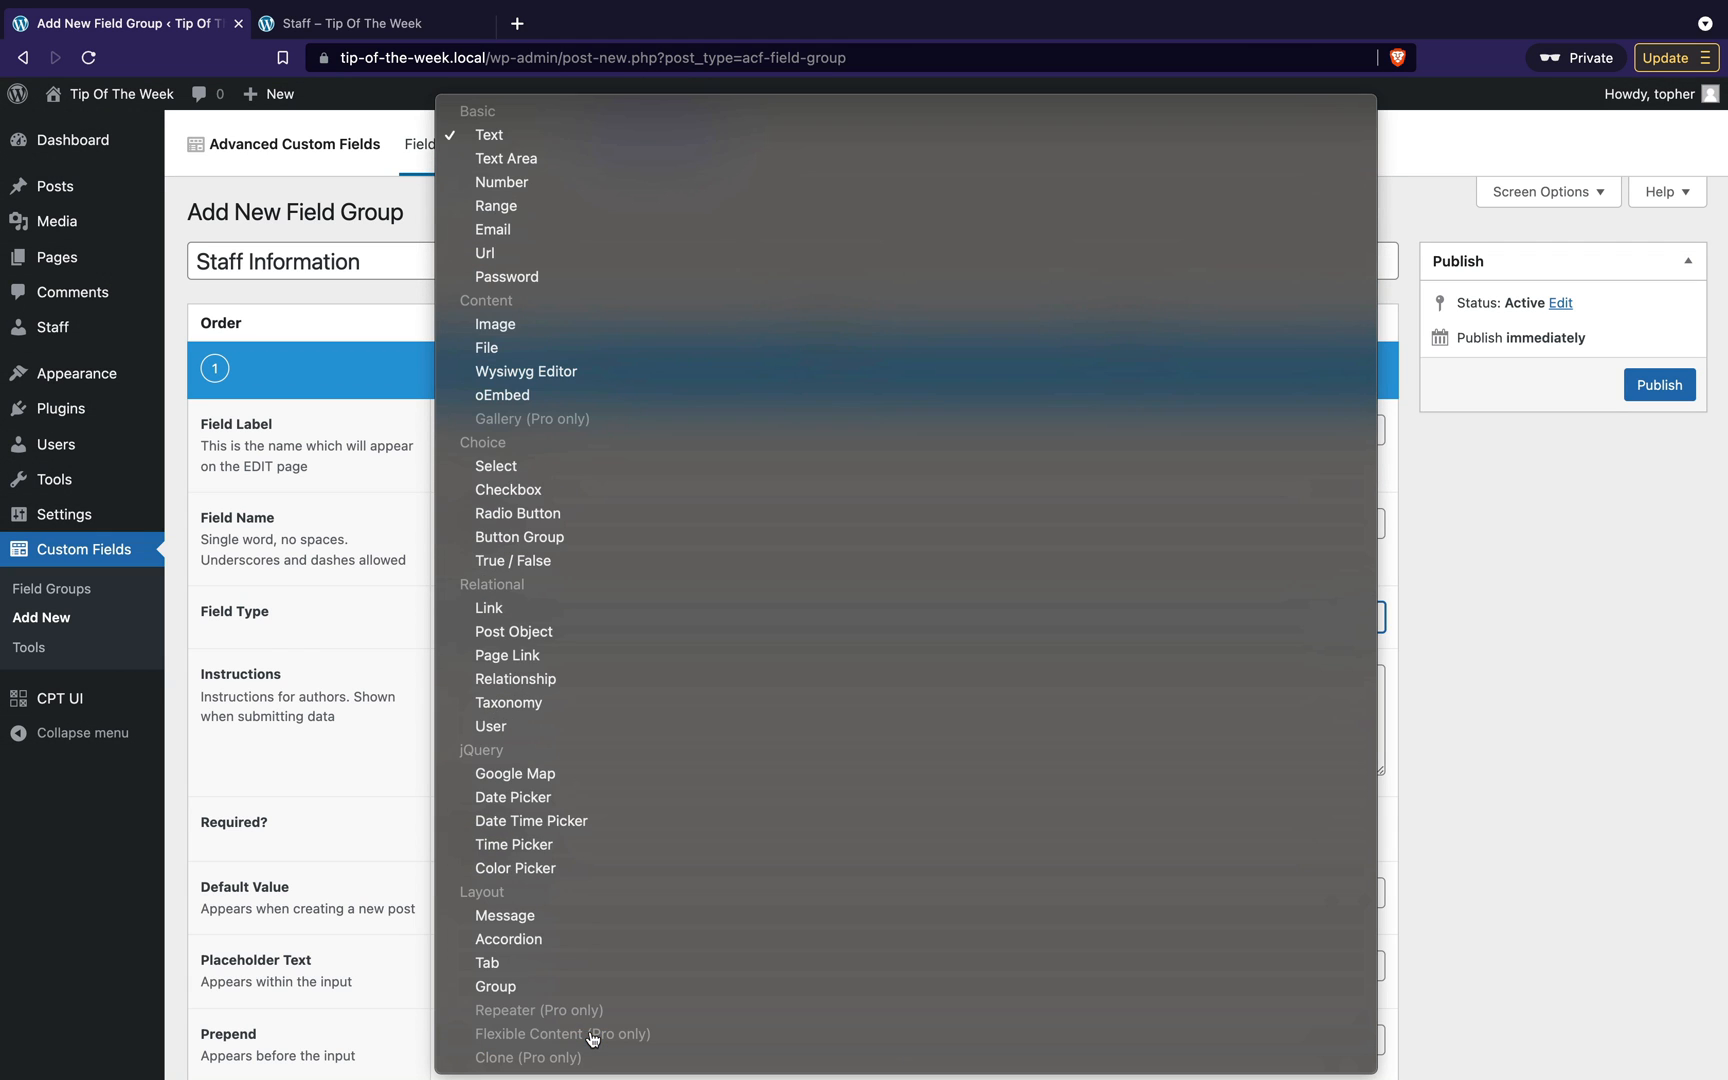
click(350, 296)
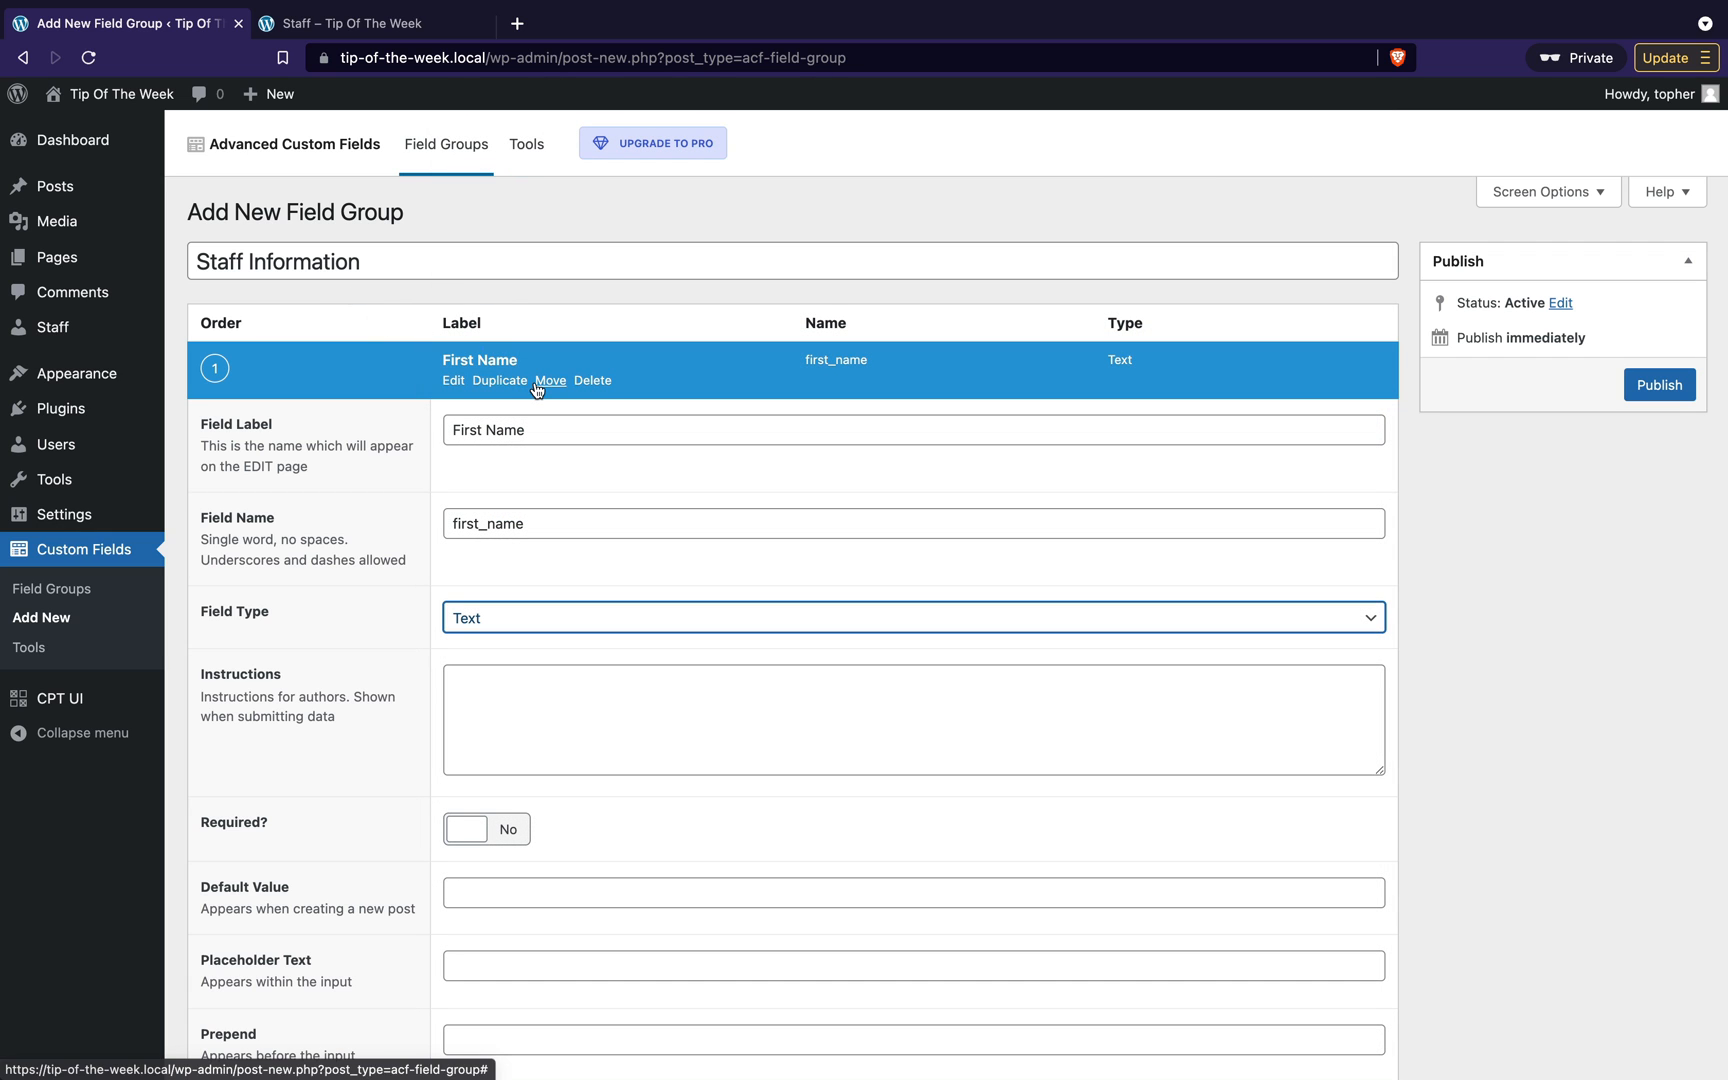
scroll(637, 719, down, 3)
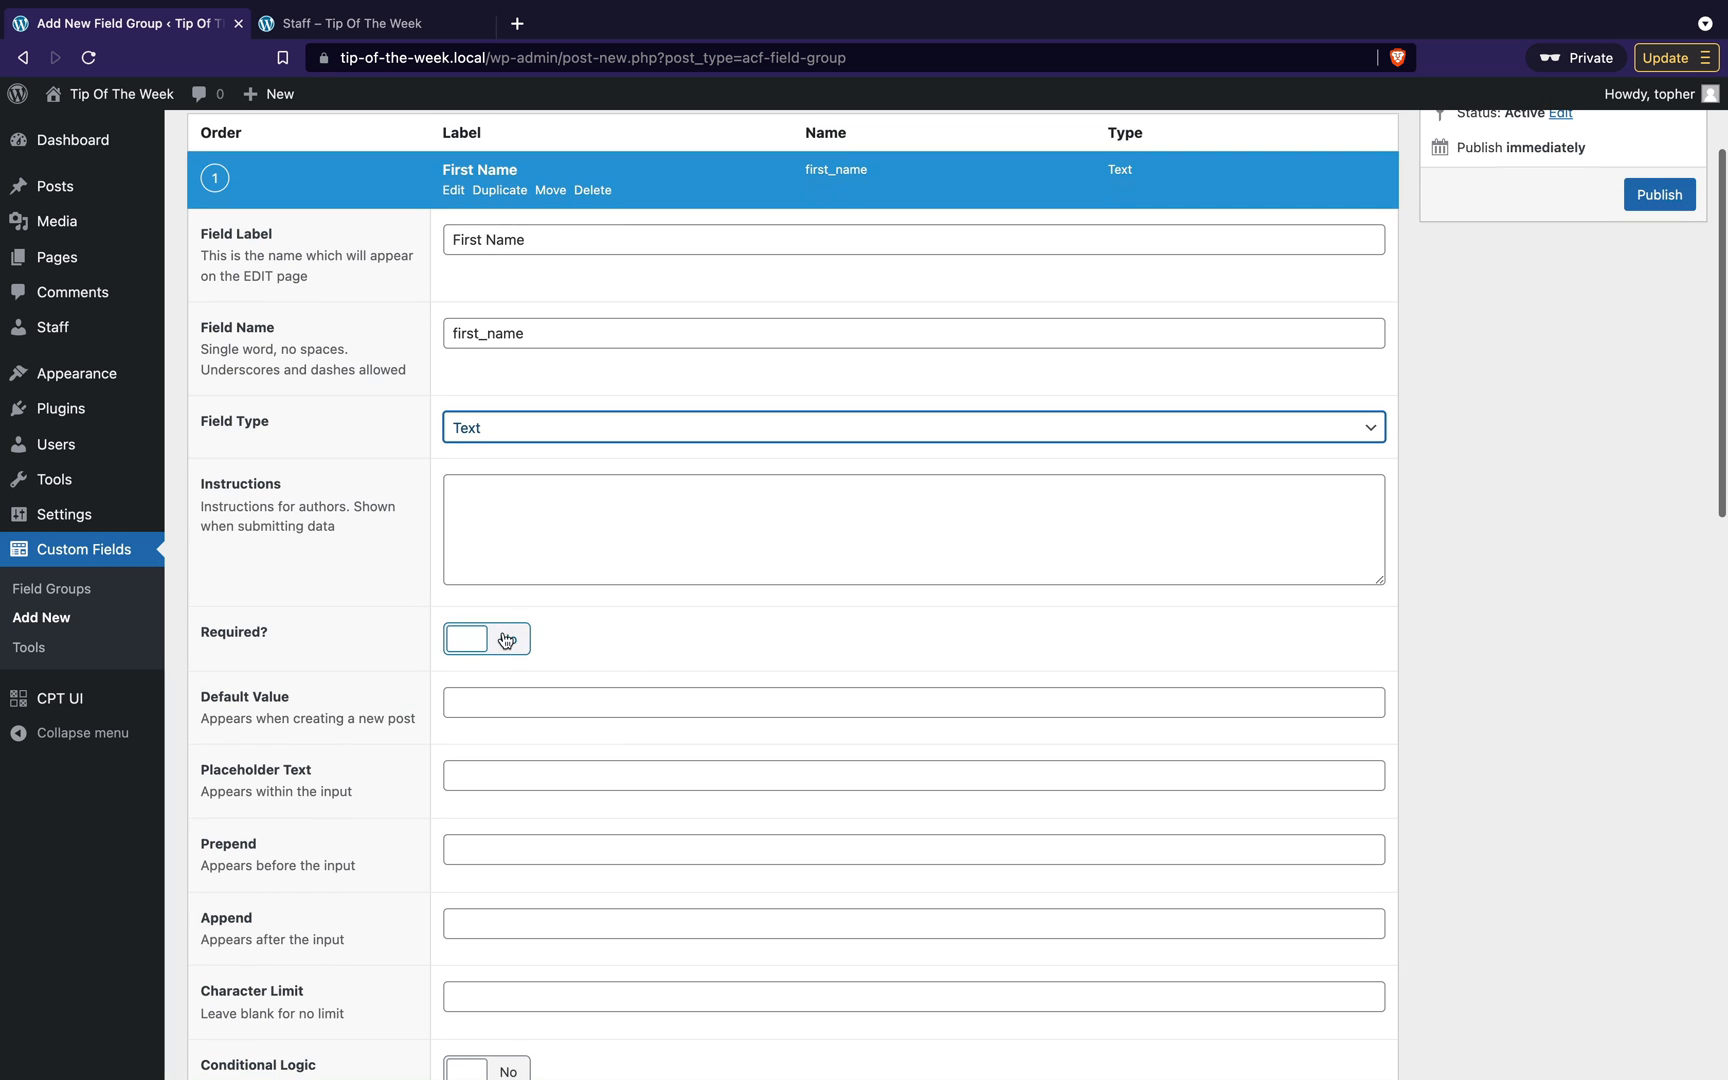
scroll(662, 608, down, 5)
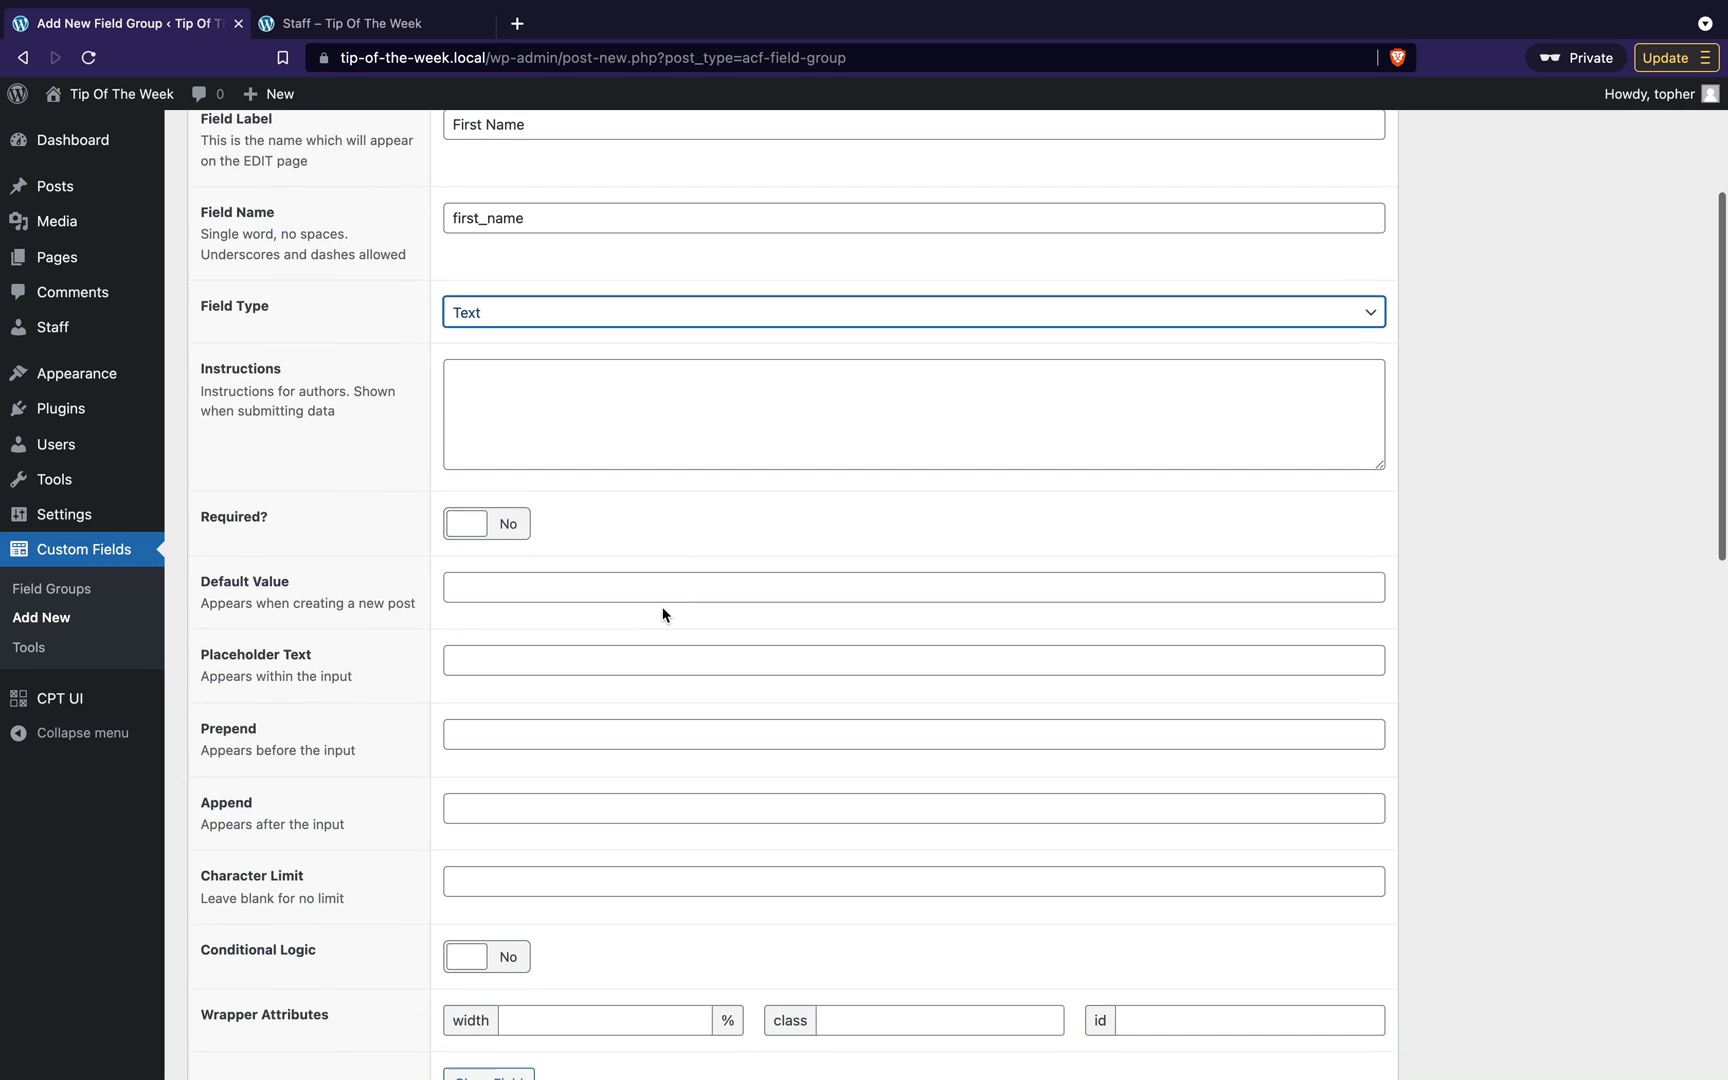
scroll(662, 610, up, 8)
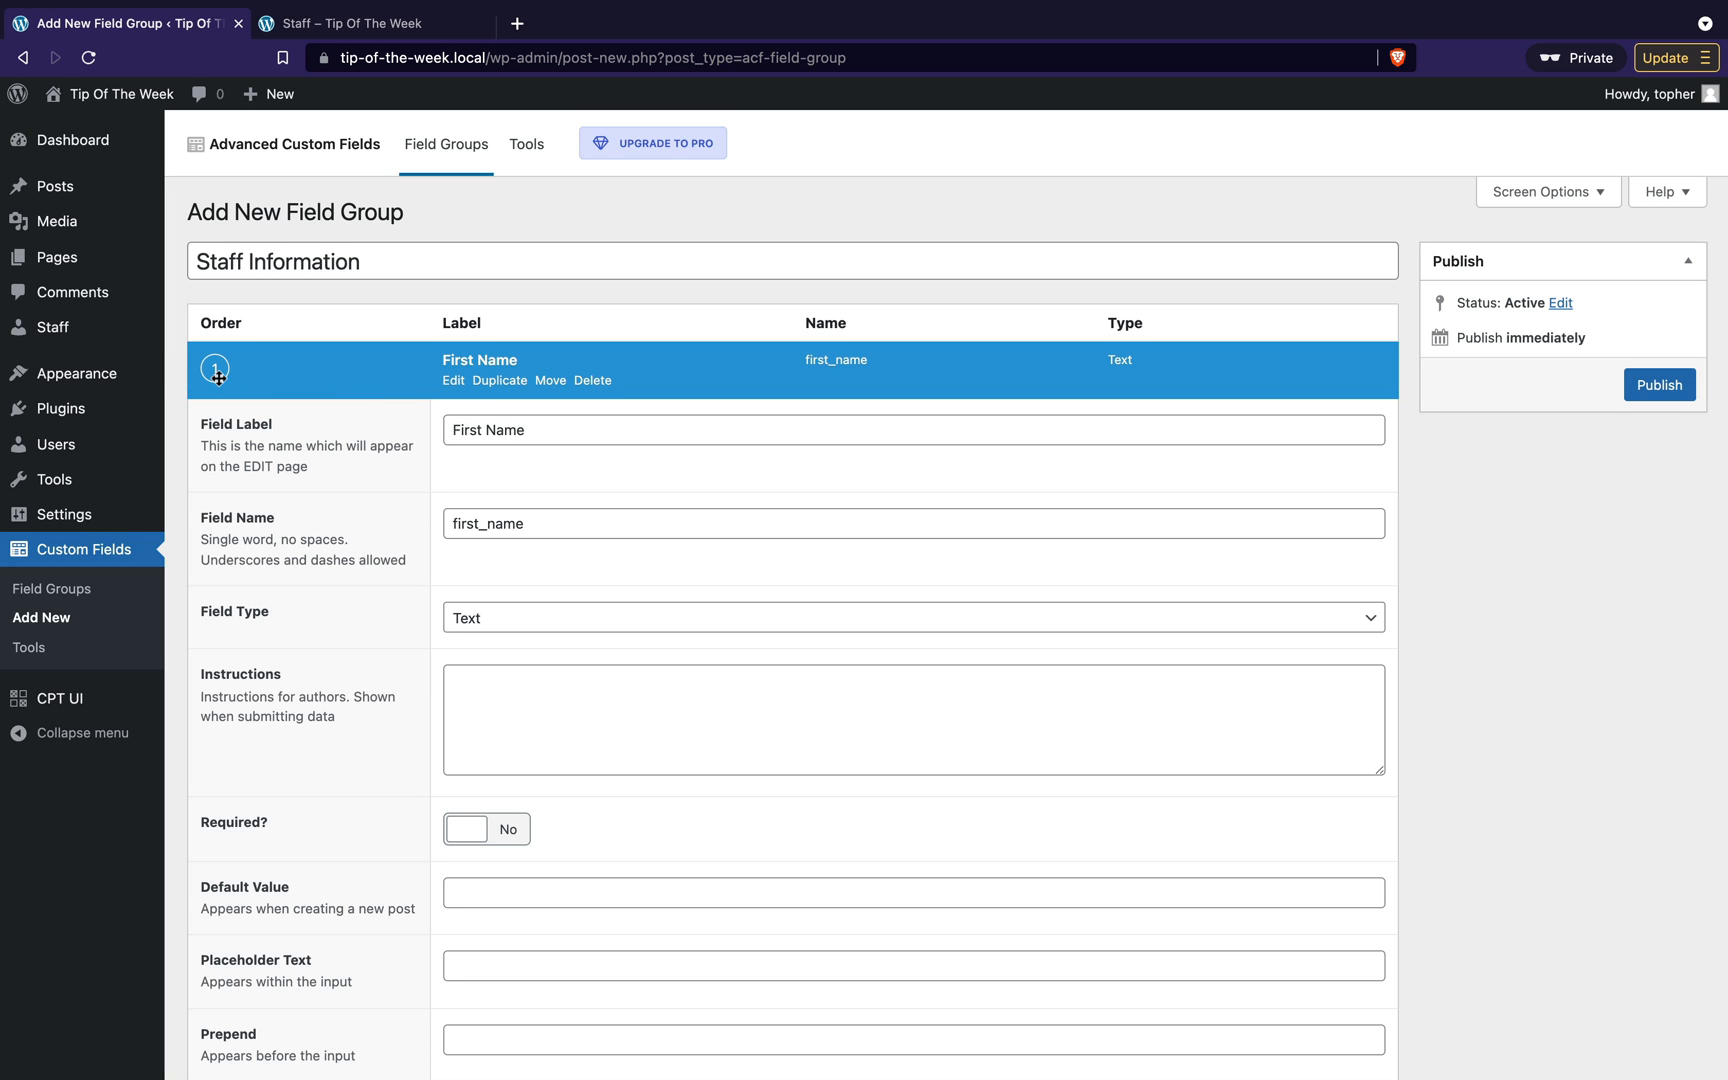
Step: Close the First Name field's settings and return to the group's field list
scroll(562, 560, down, 10)
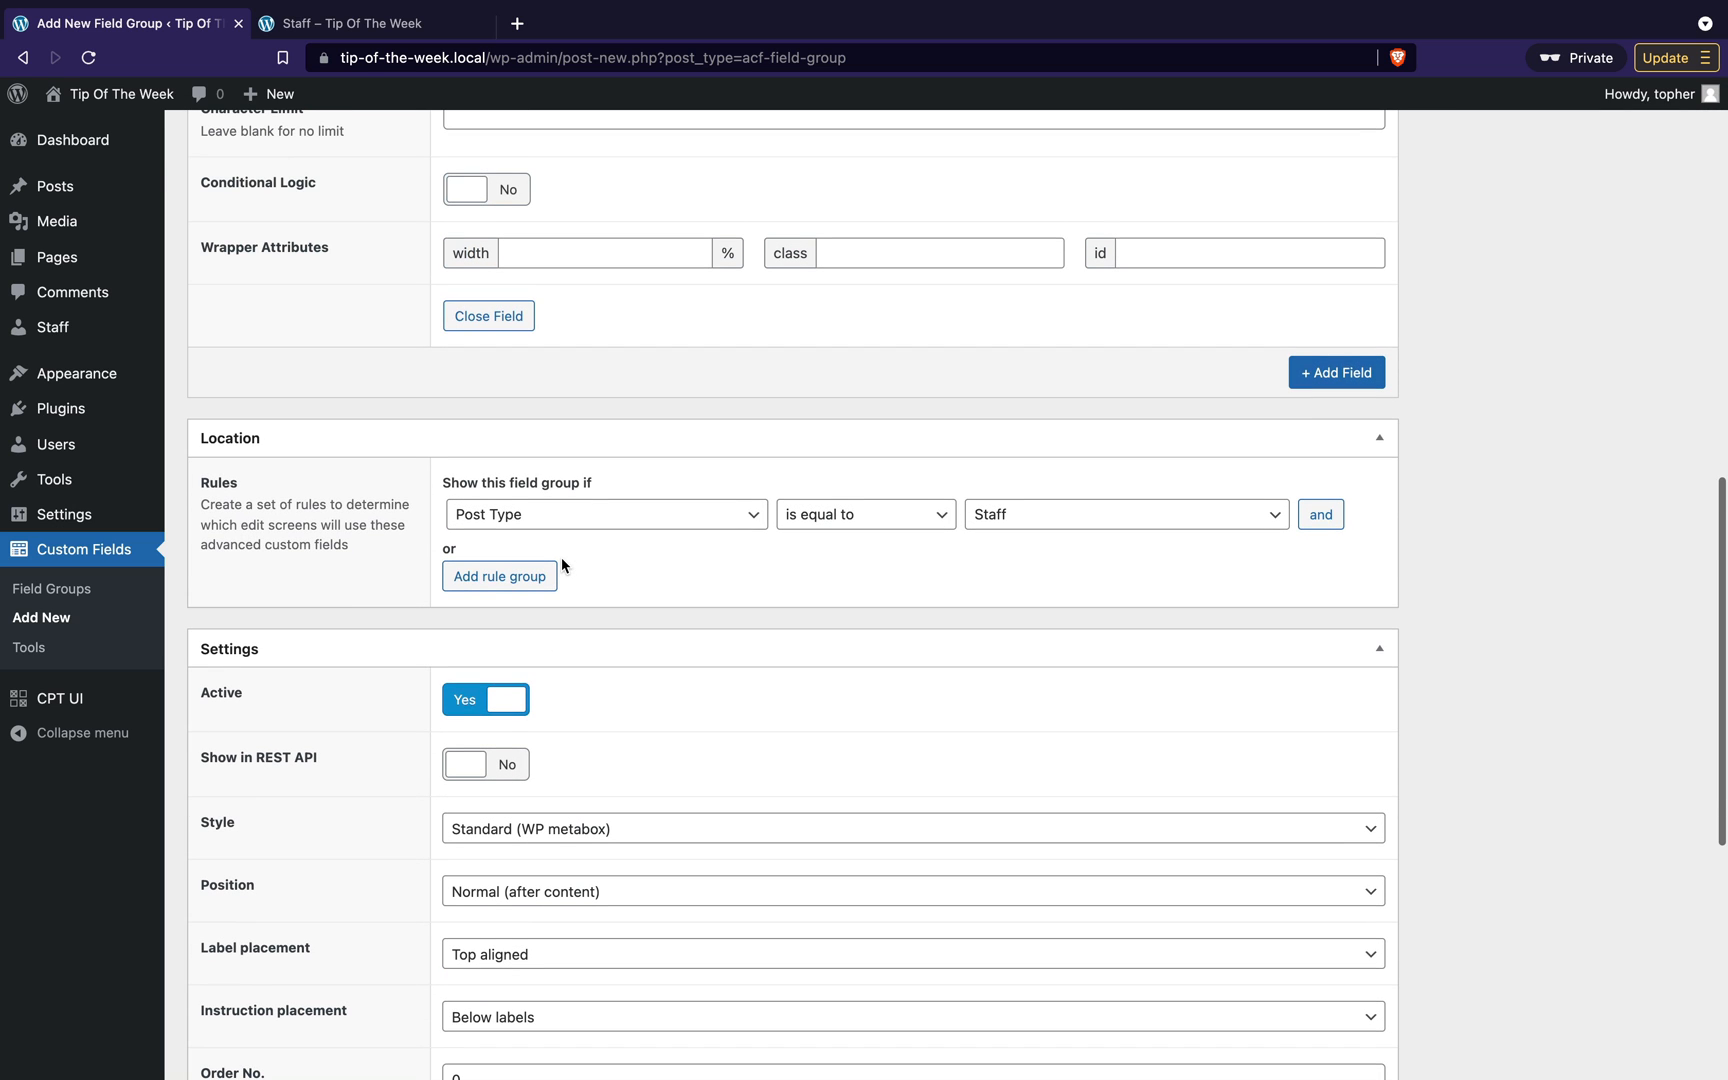
click(497, 322)
scroll(776, 240, up, 10)
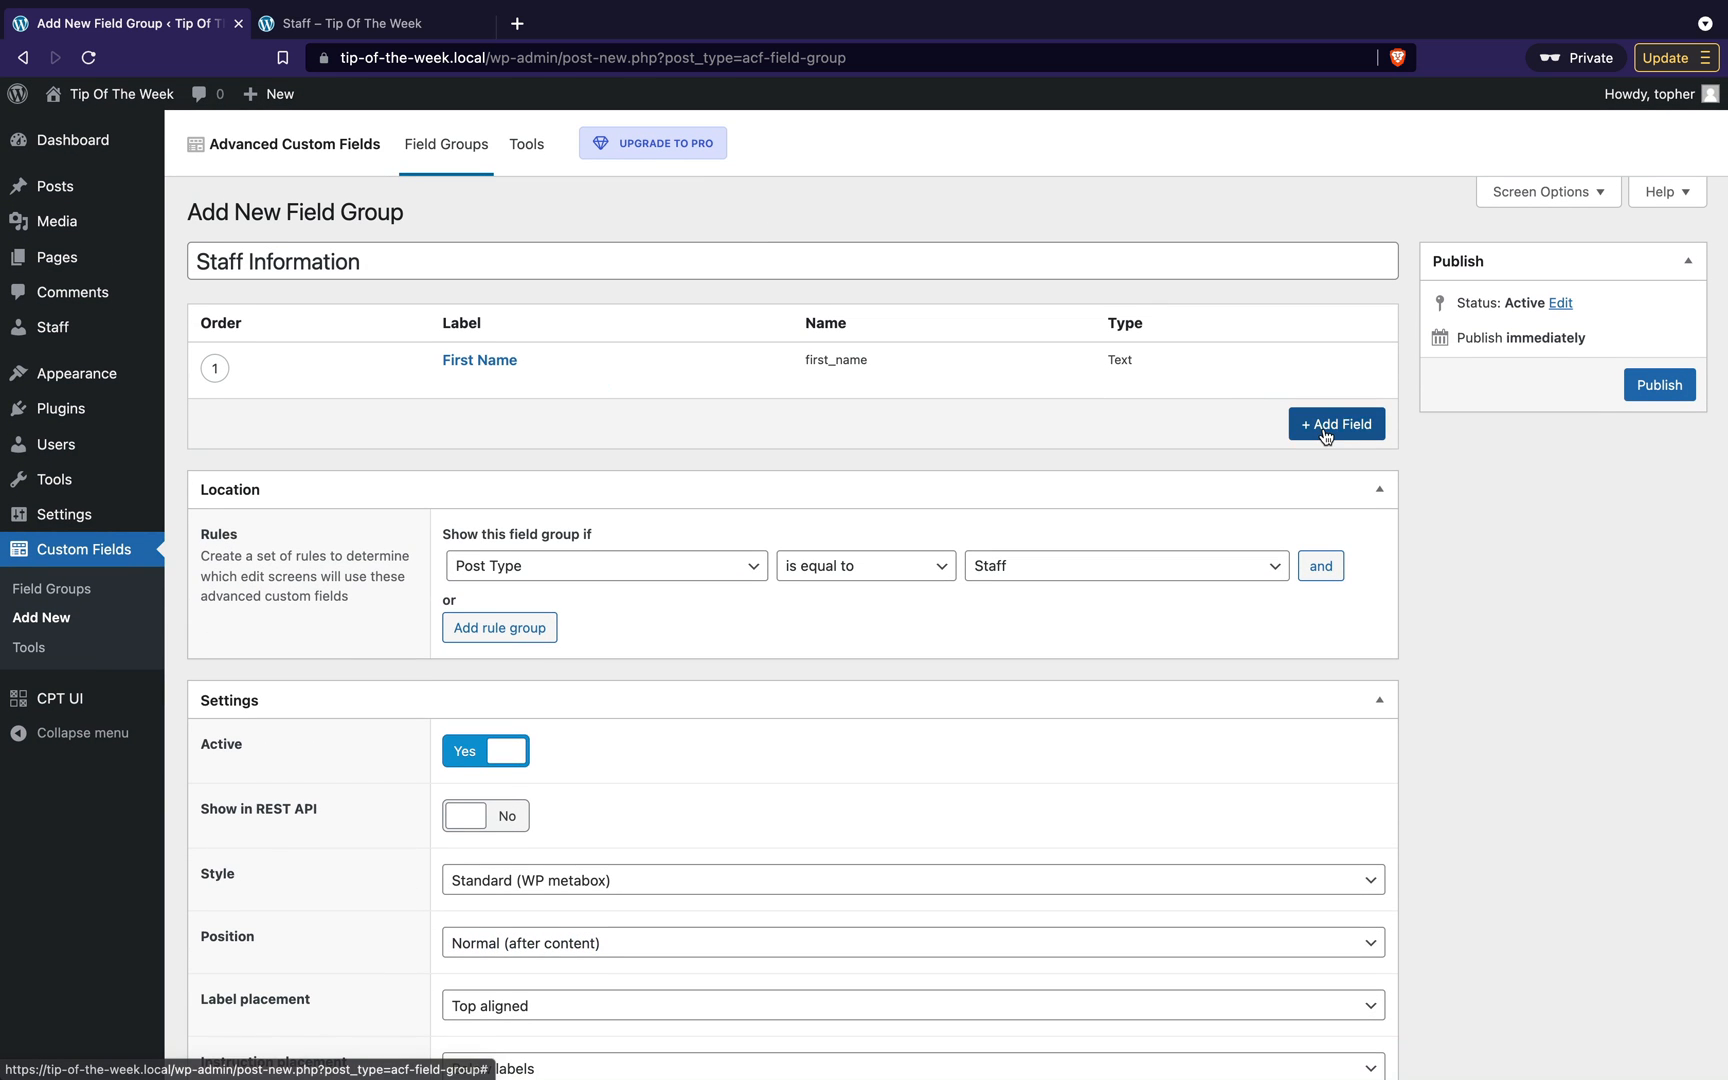
Step: Add a second text field labelled "Last Name" with its field name filled in from the label, and close its settings
click(1331, 424)
text(Last Name)
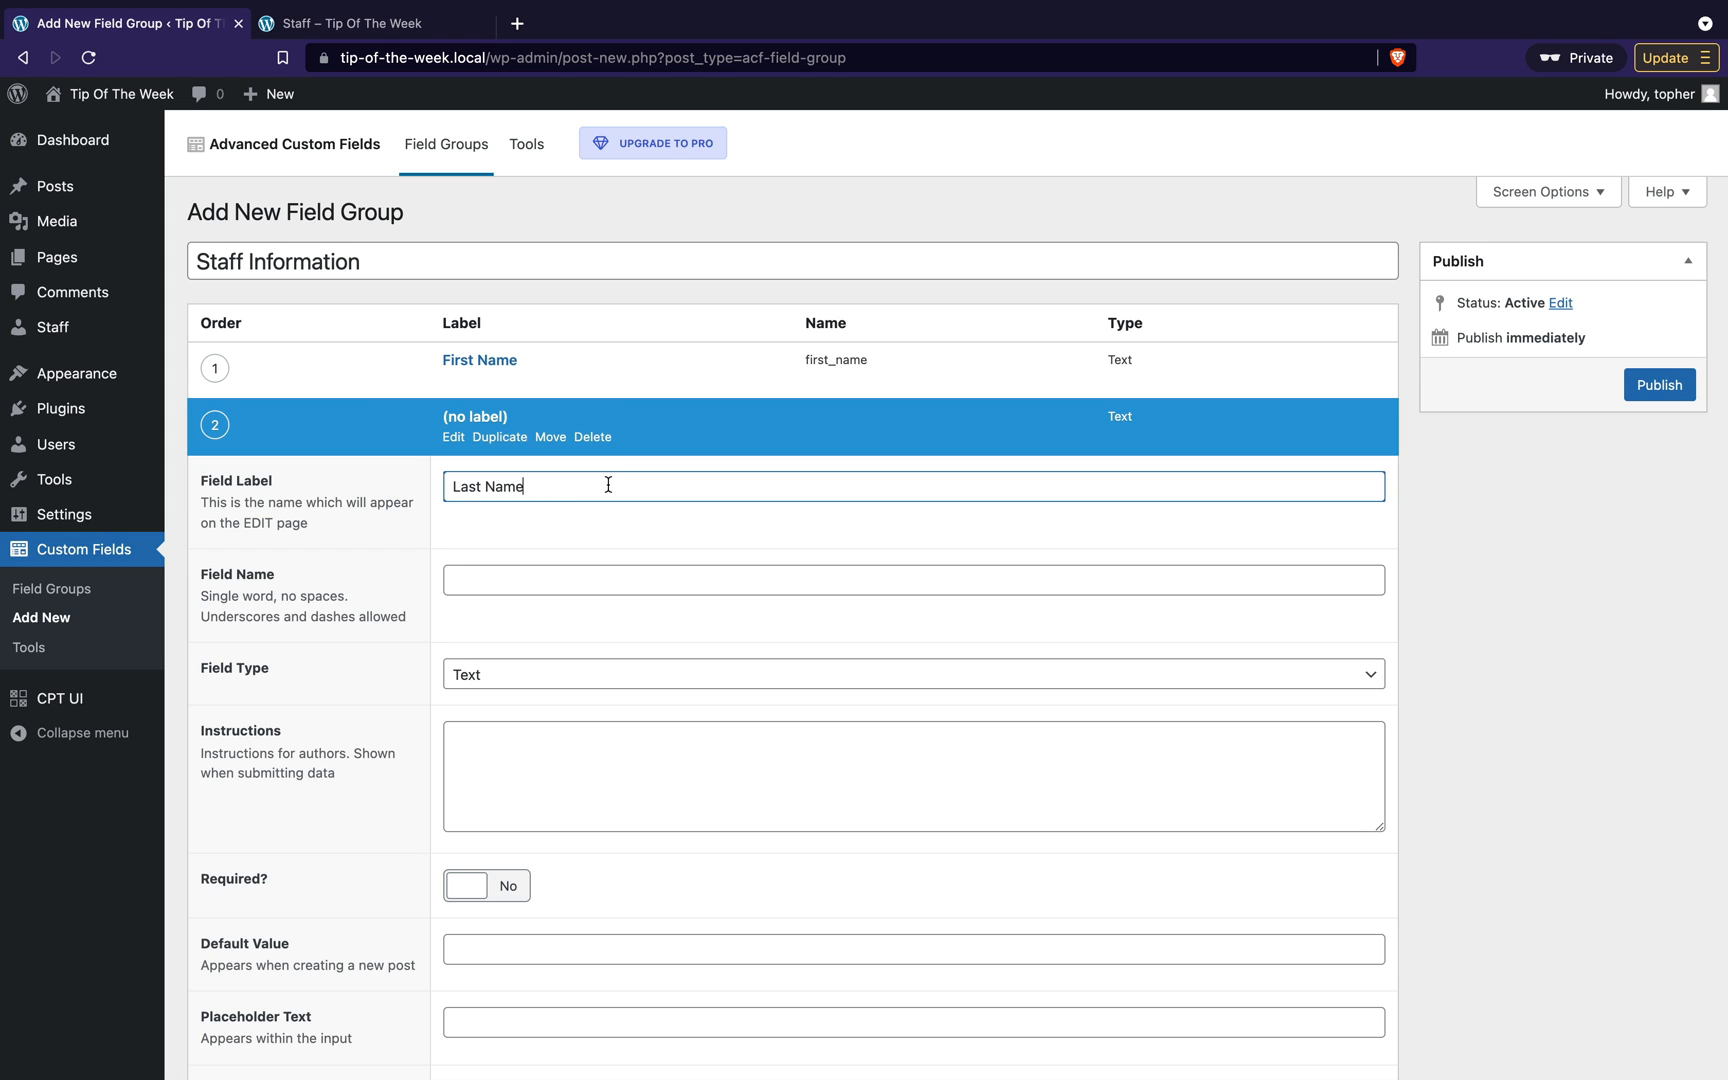
click(491, 576)
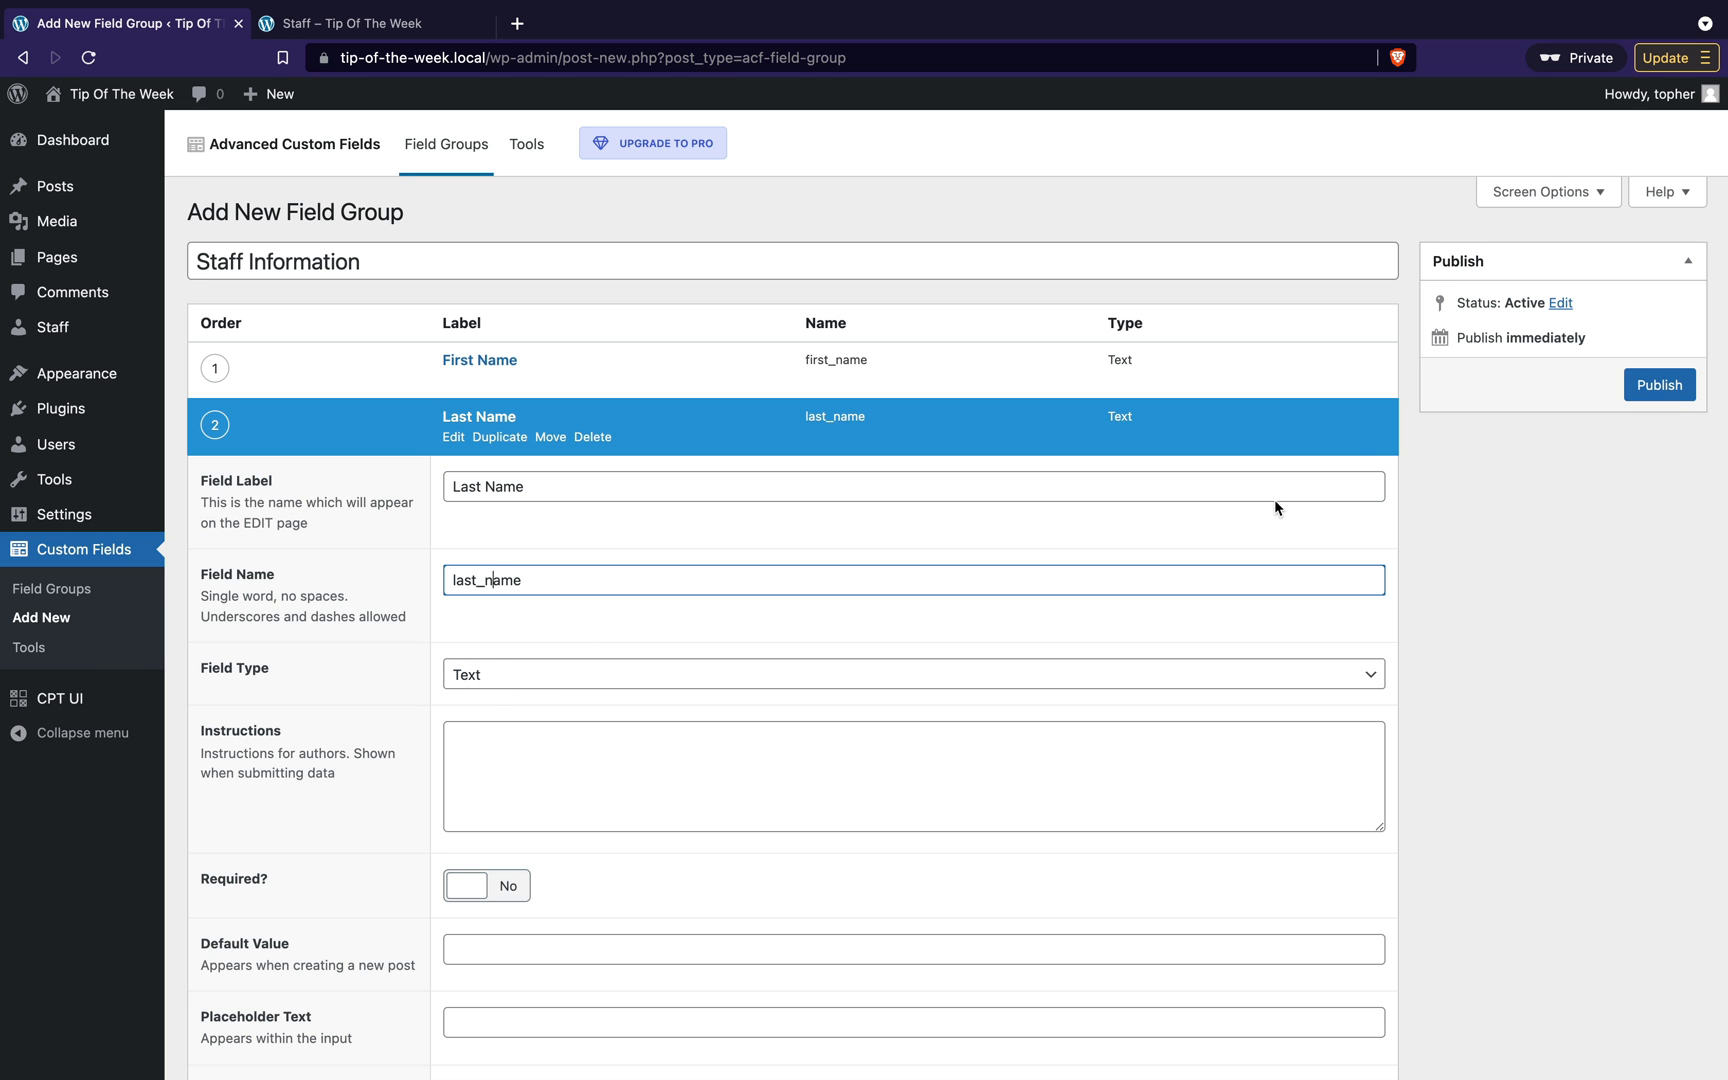
scroll(1436, 549, down, 10)
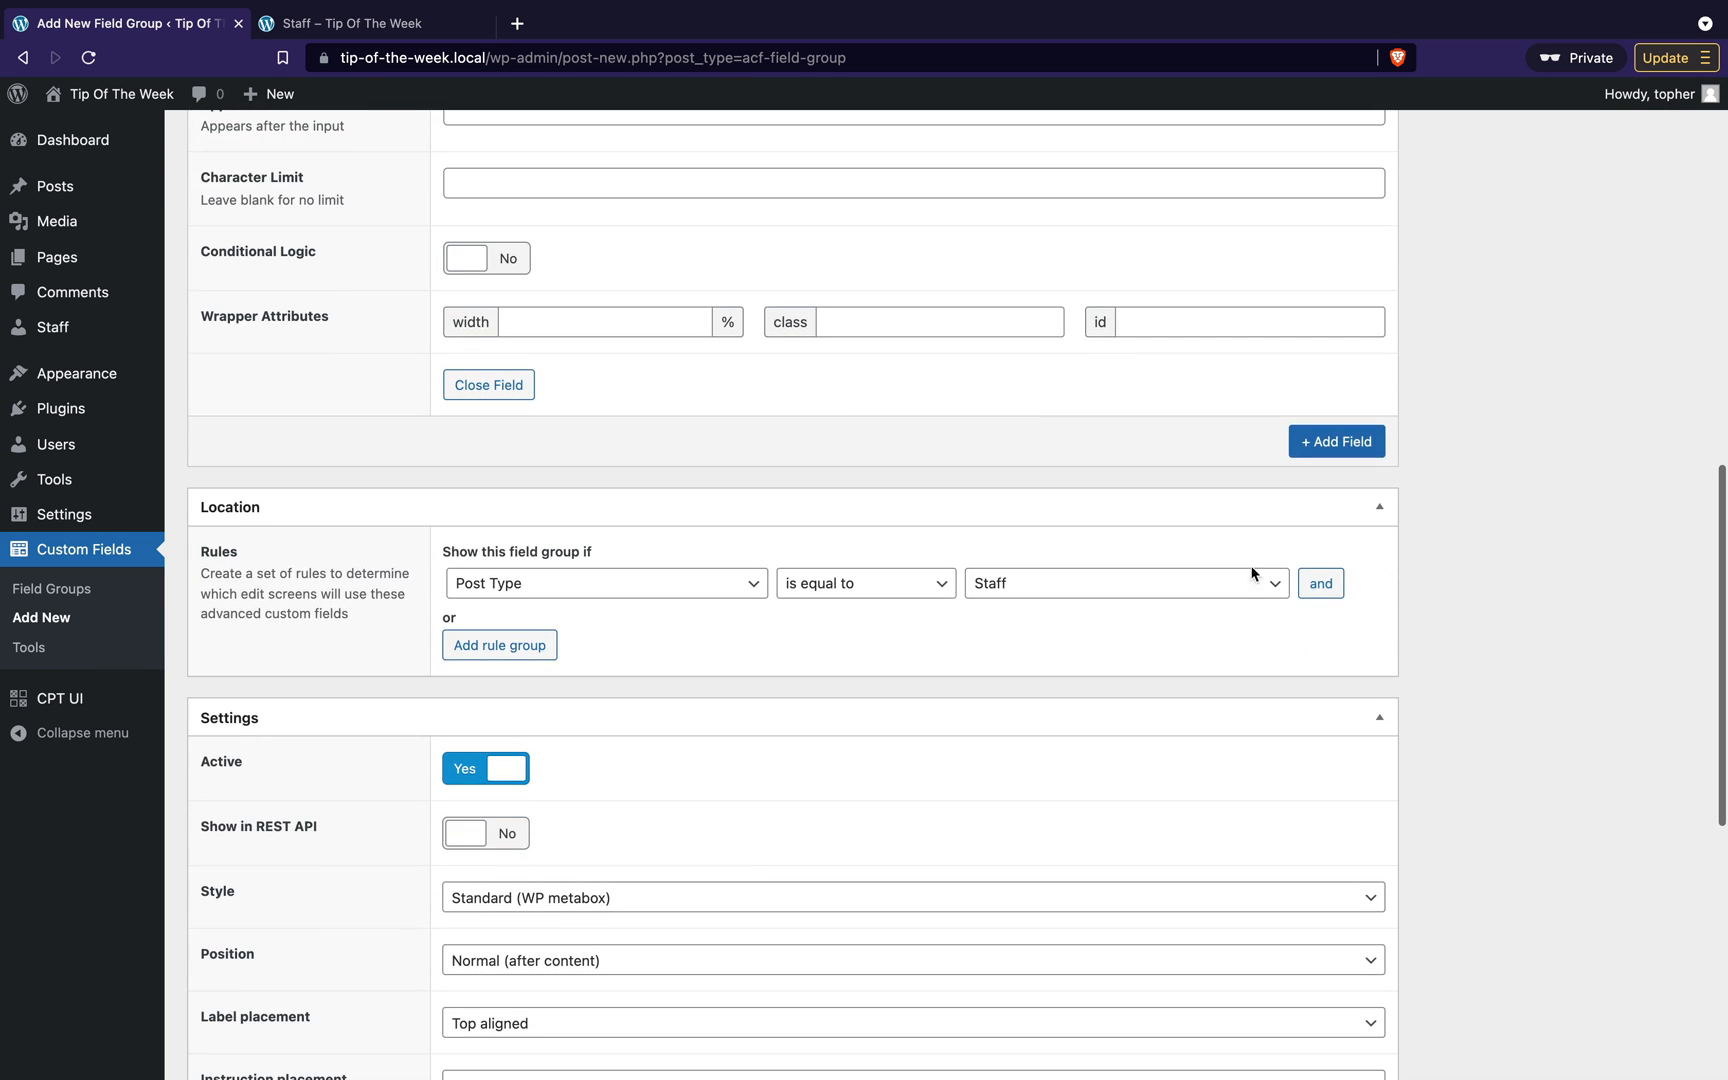
click(513, 398)
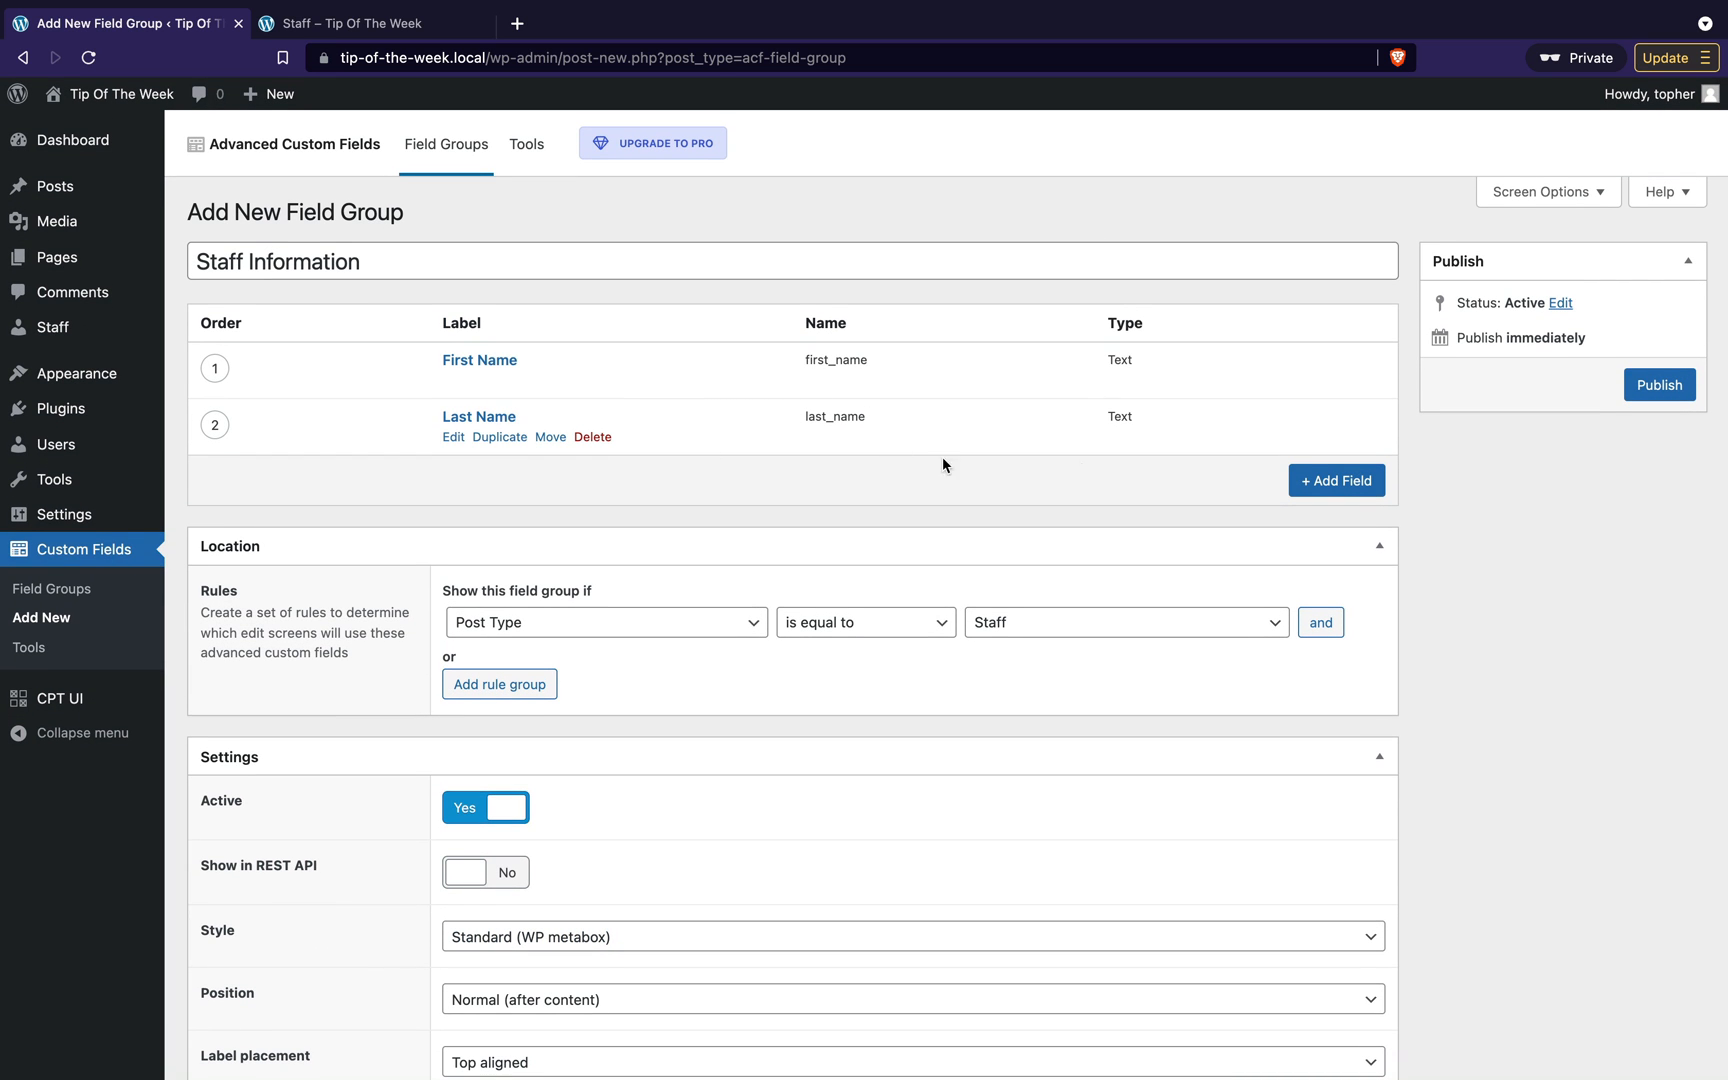
Step: Add a third text field labelled "Phone Number" with its field name filled in from the label, and publish the Staff Information field group
click(1318, 482)
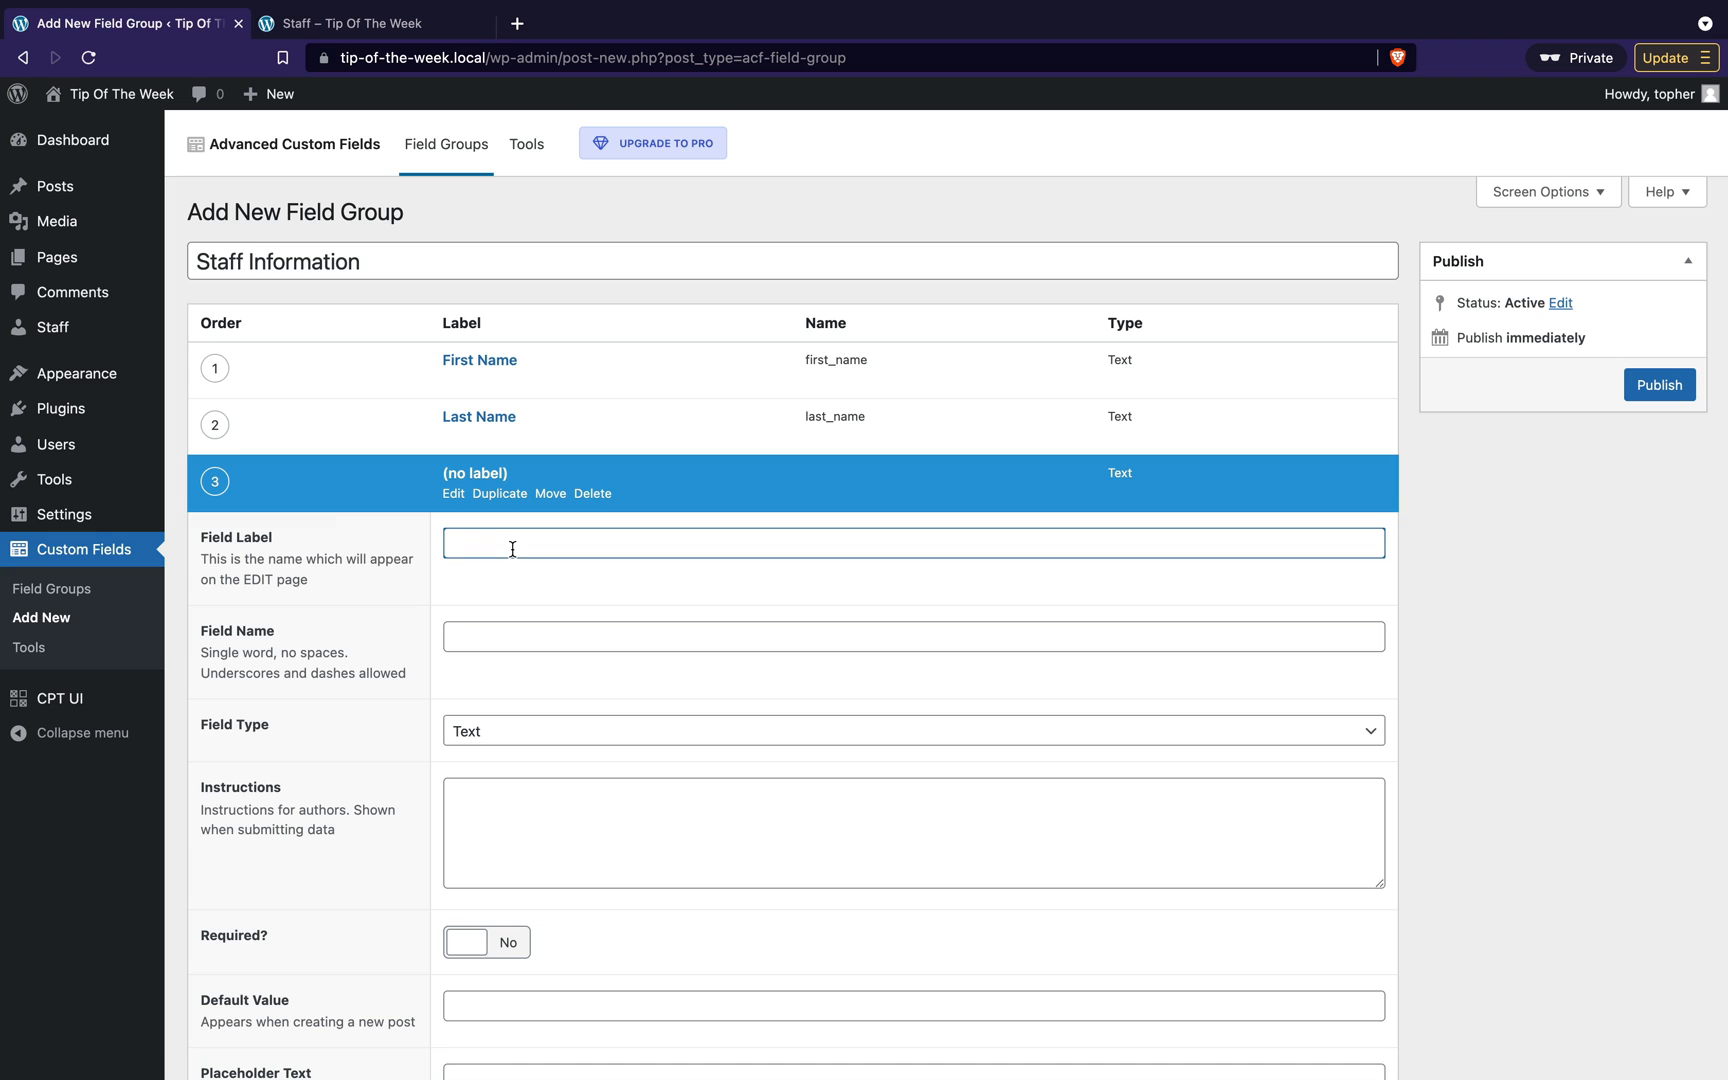
text(Phone Number)
click(544, 637)
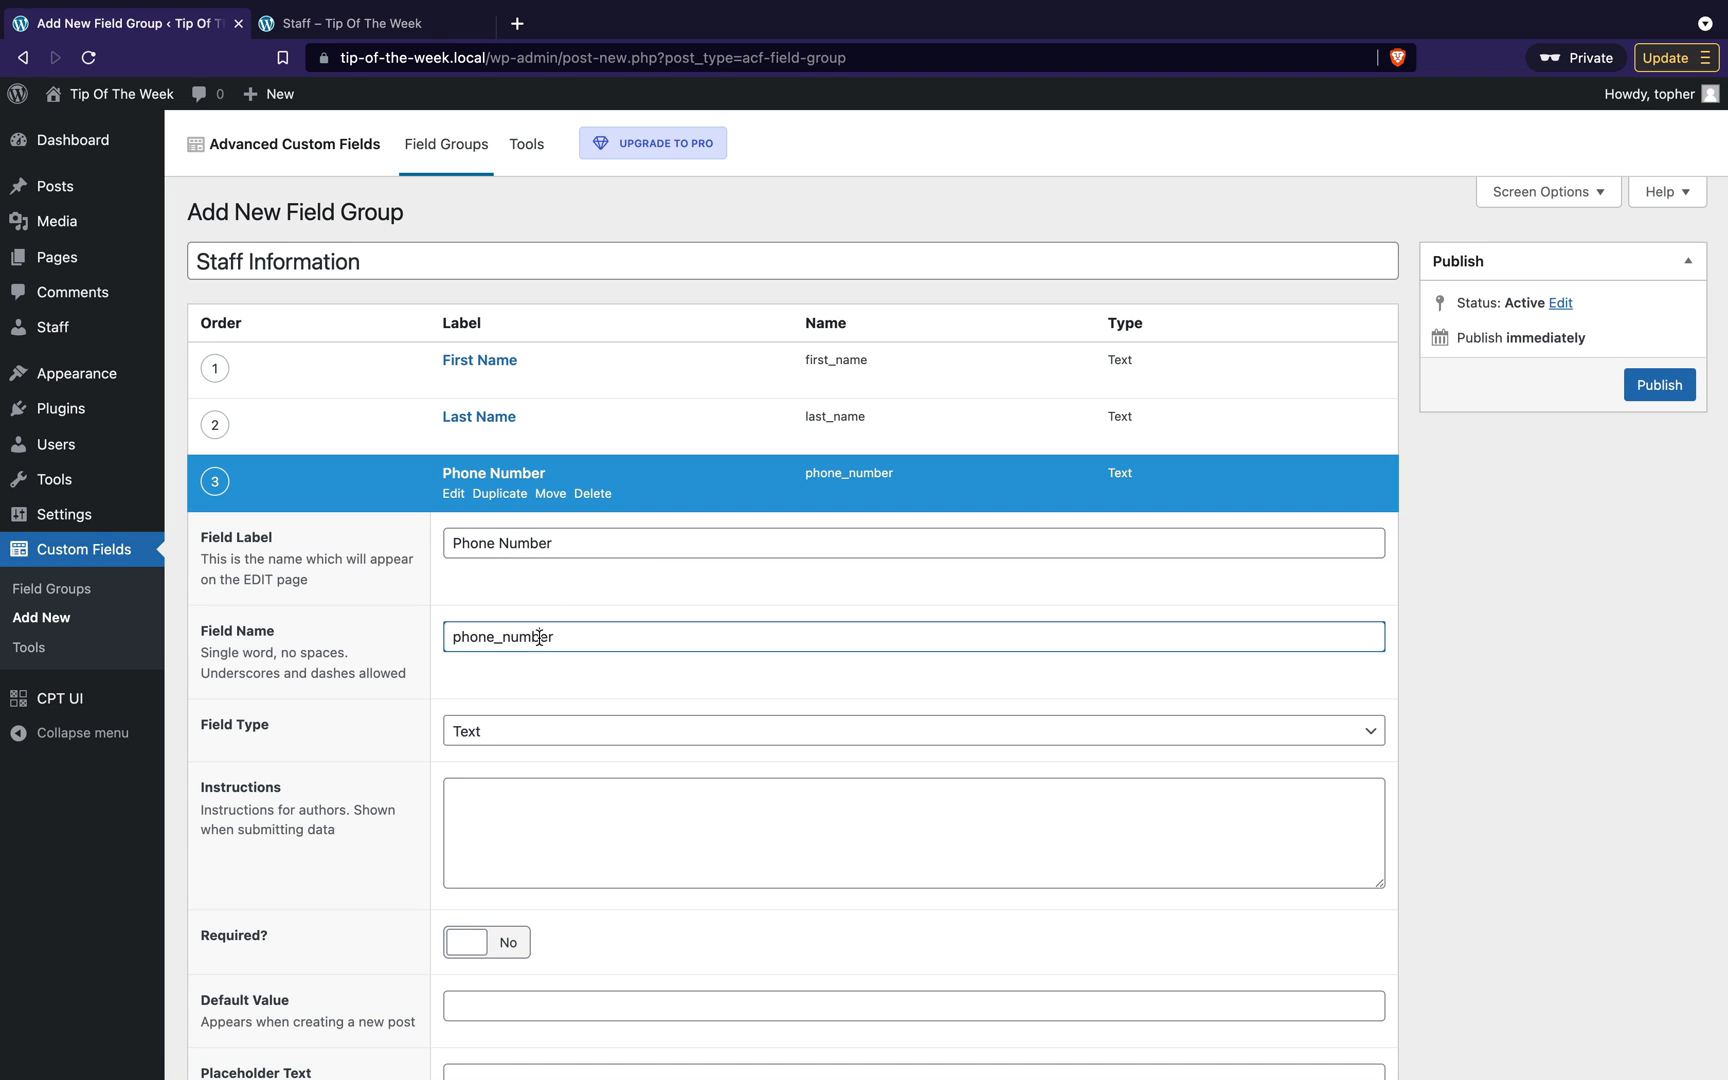
click(528, 730)
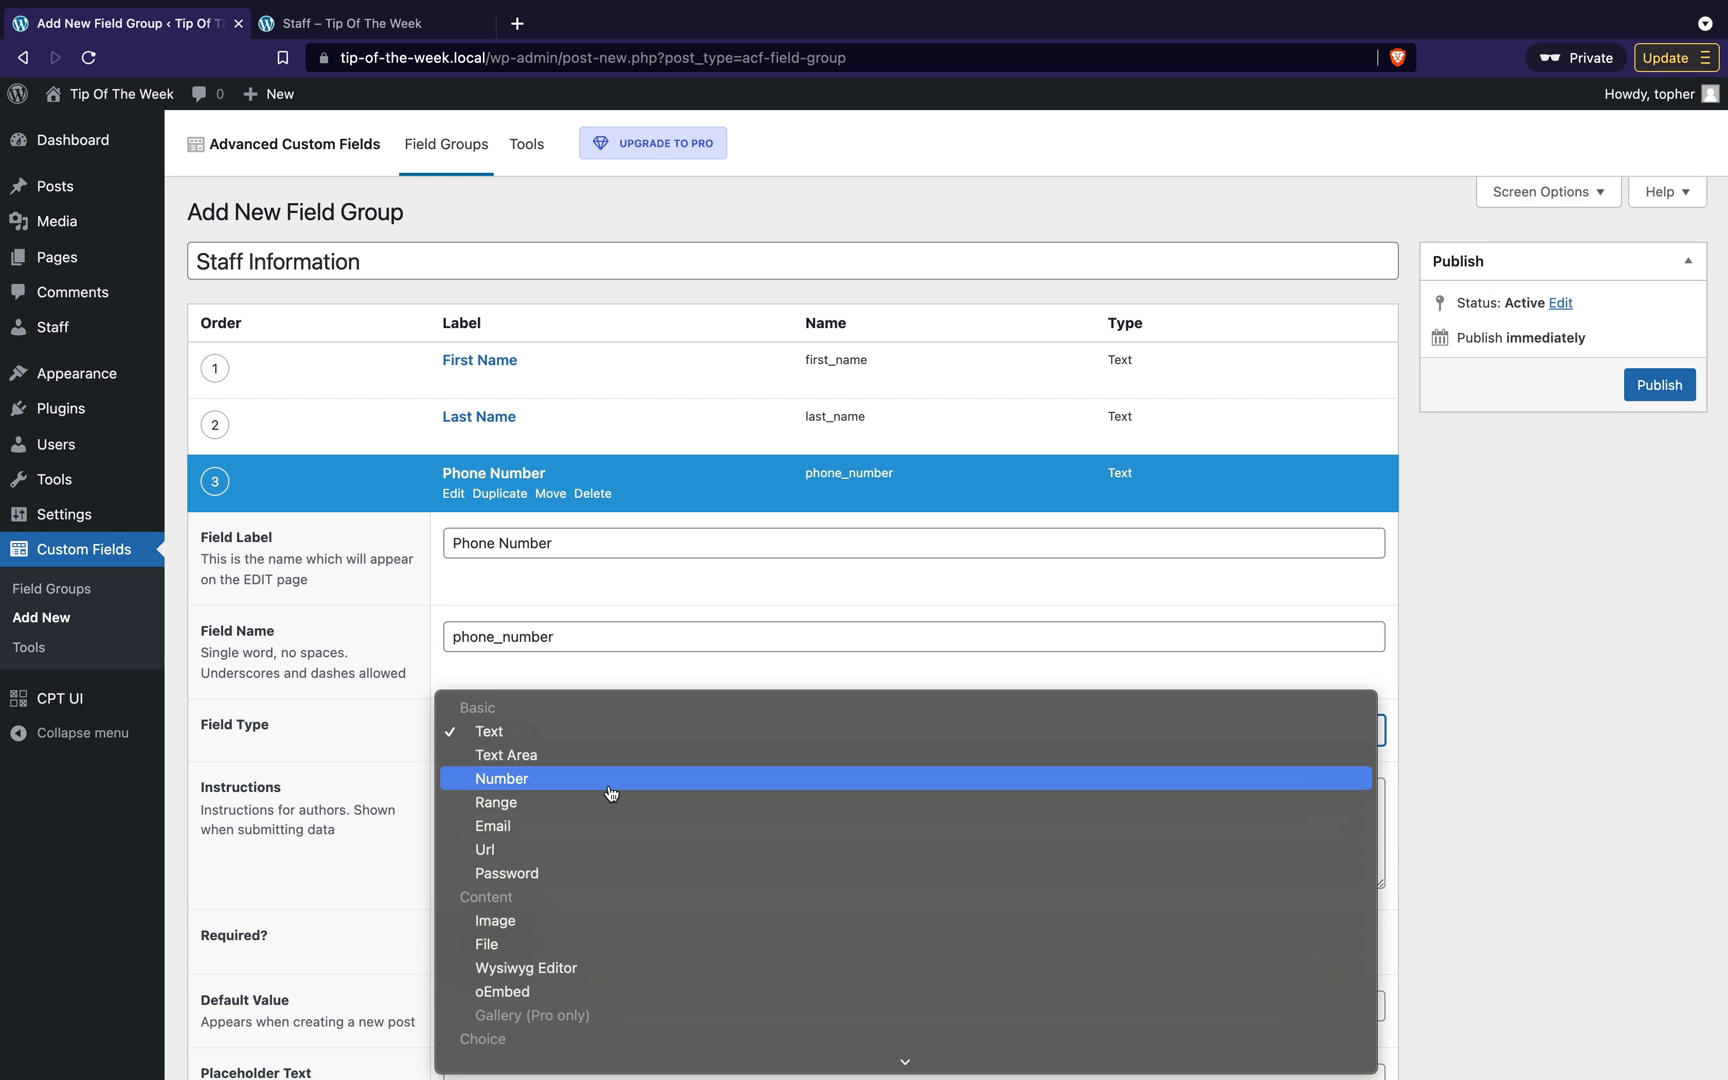
scroll(610, 793, down, 5)
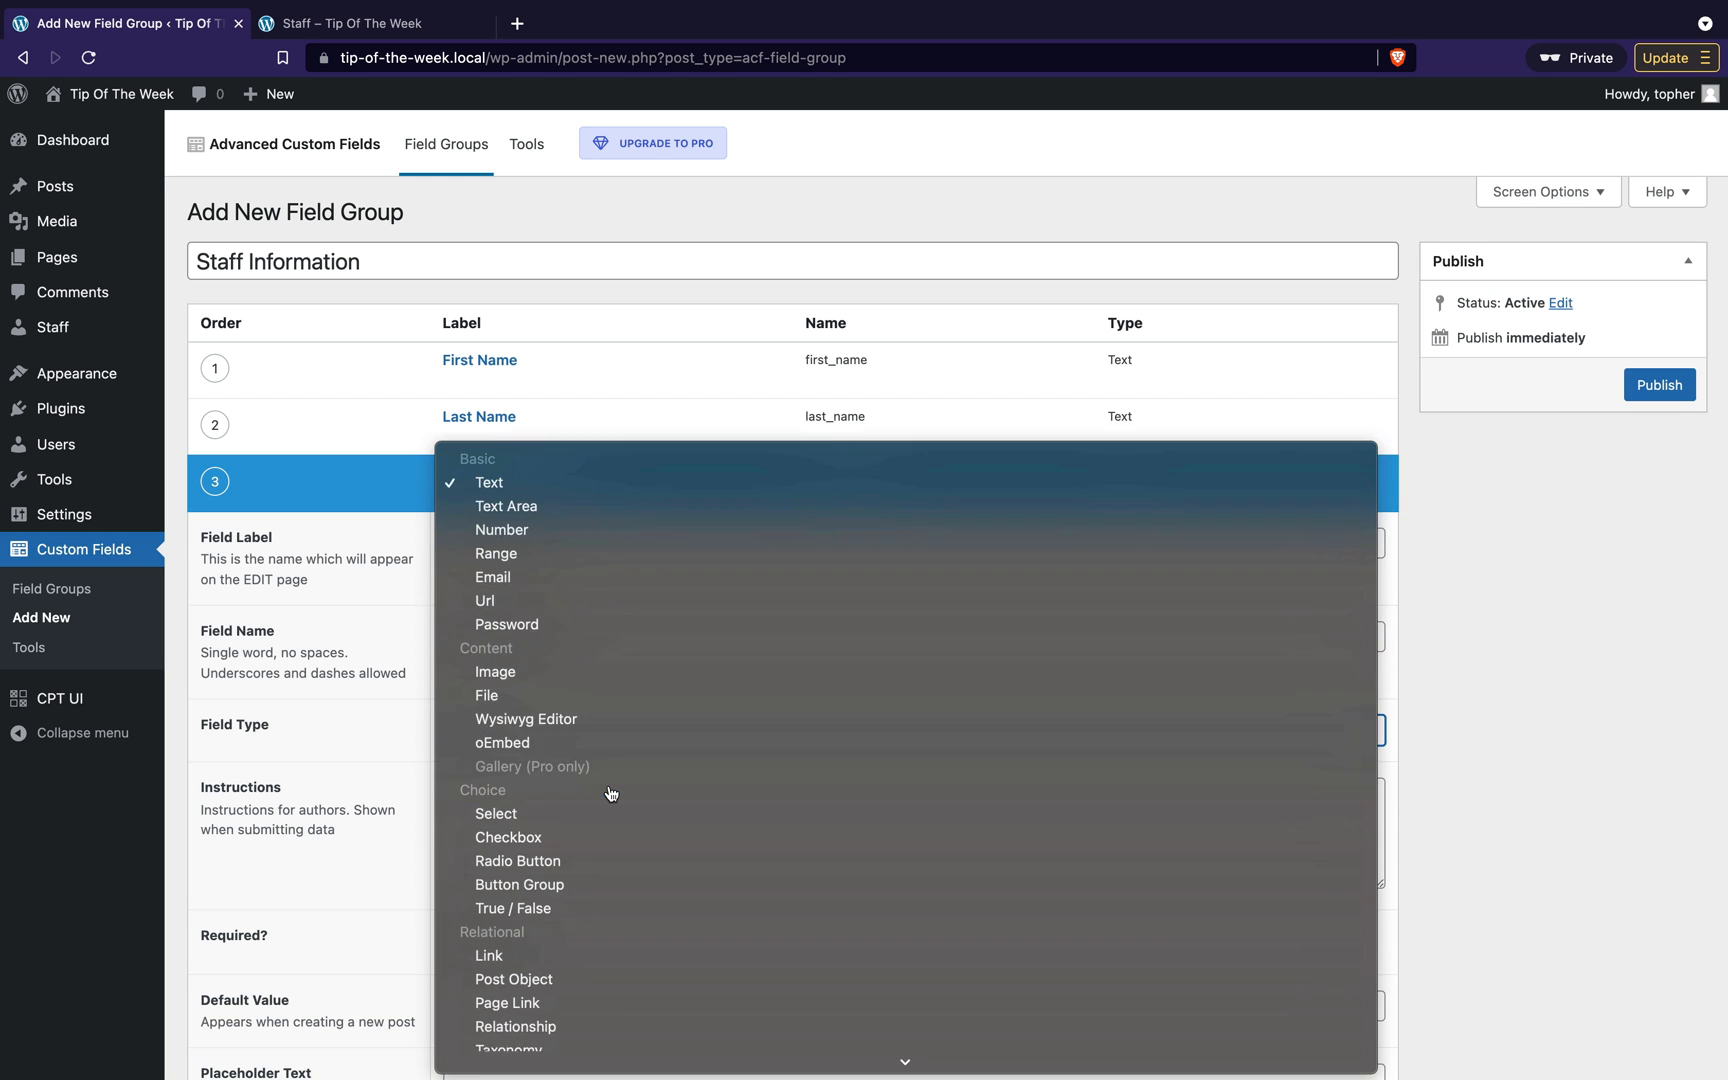
scroll(610, 793, down, 5)
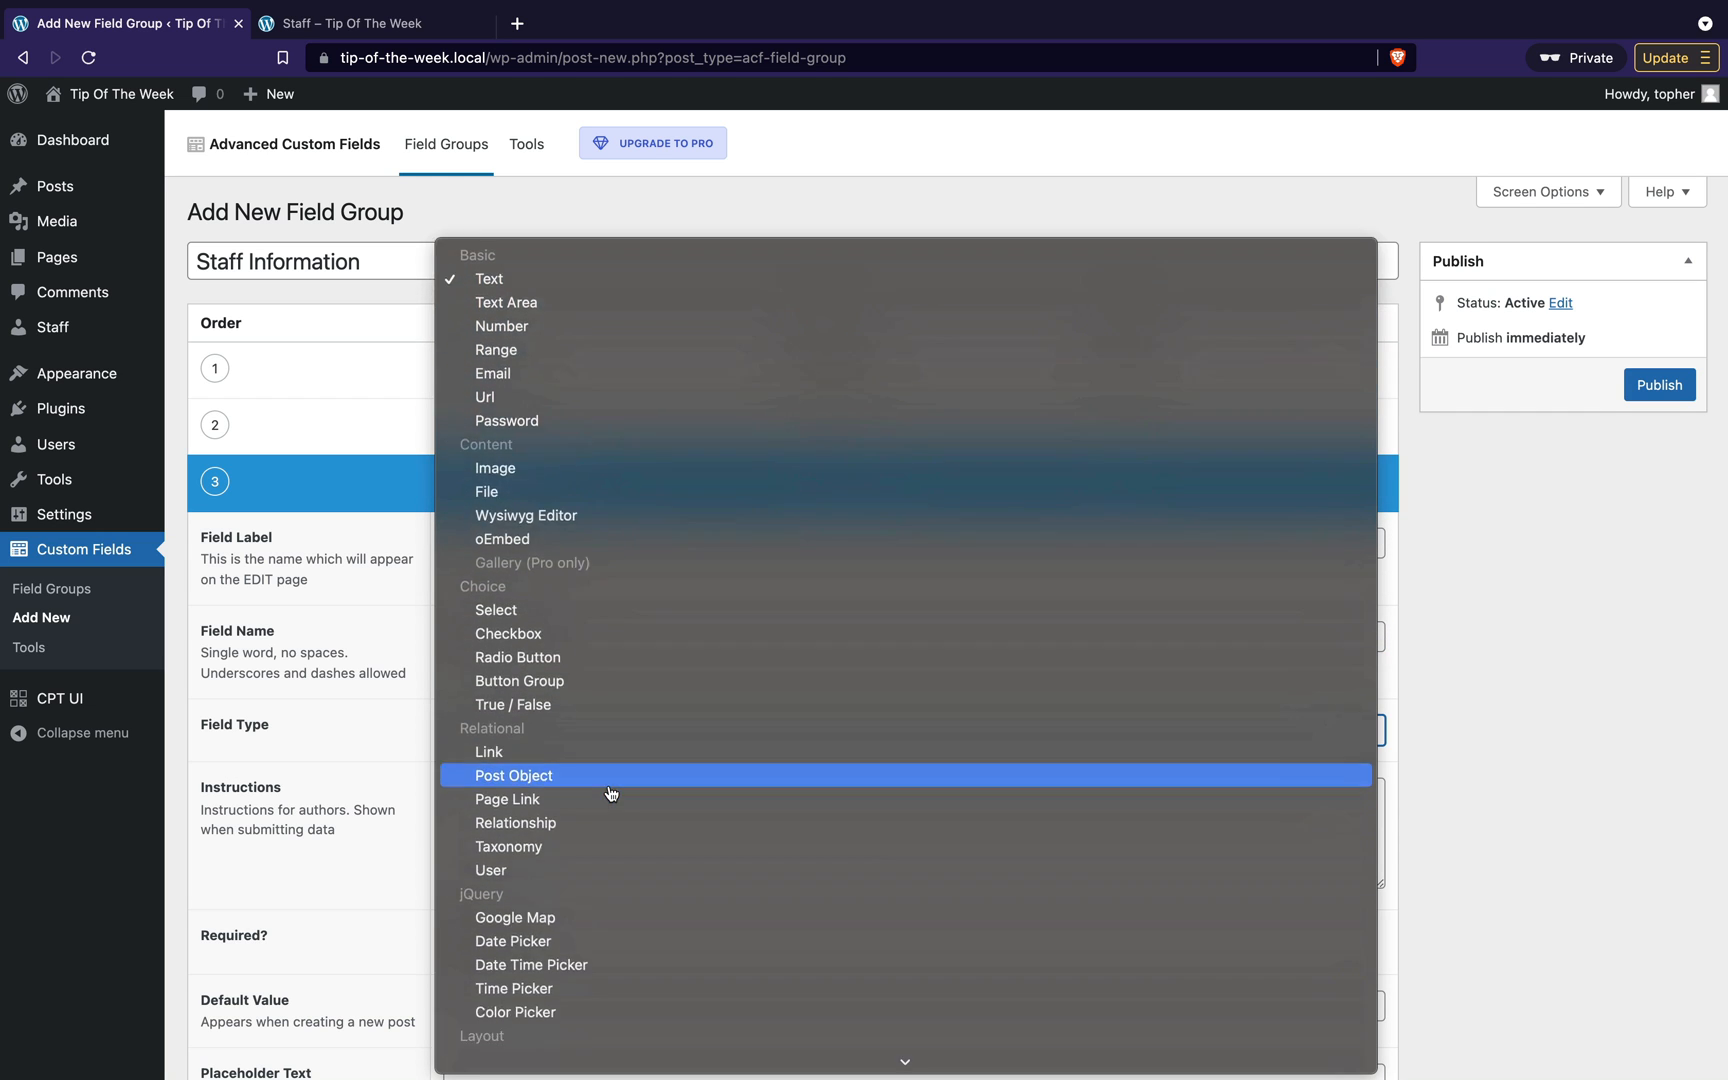
scroll(610, 793, down, 1)
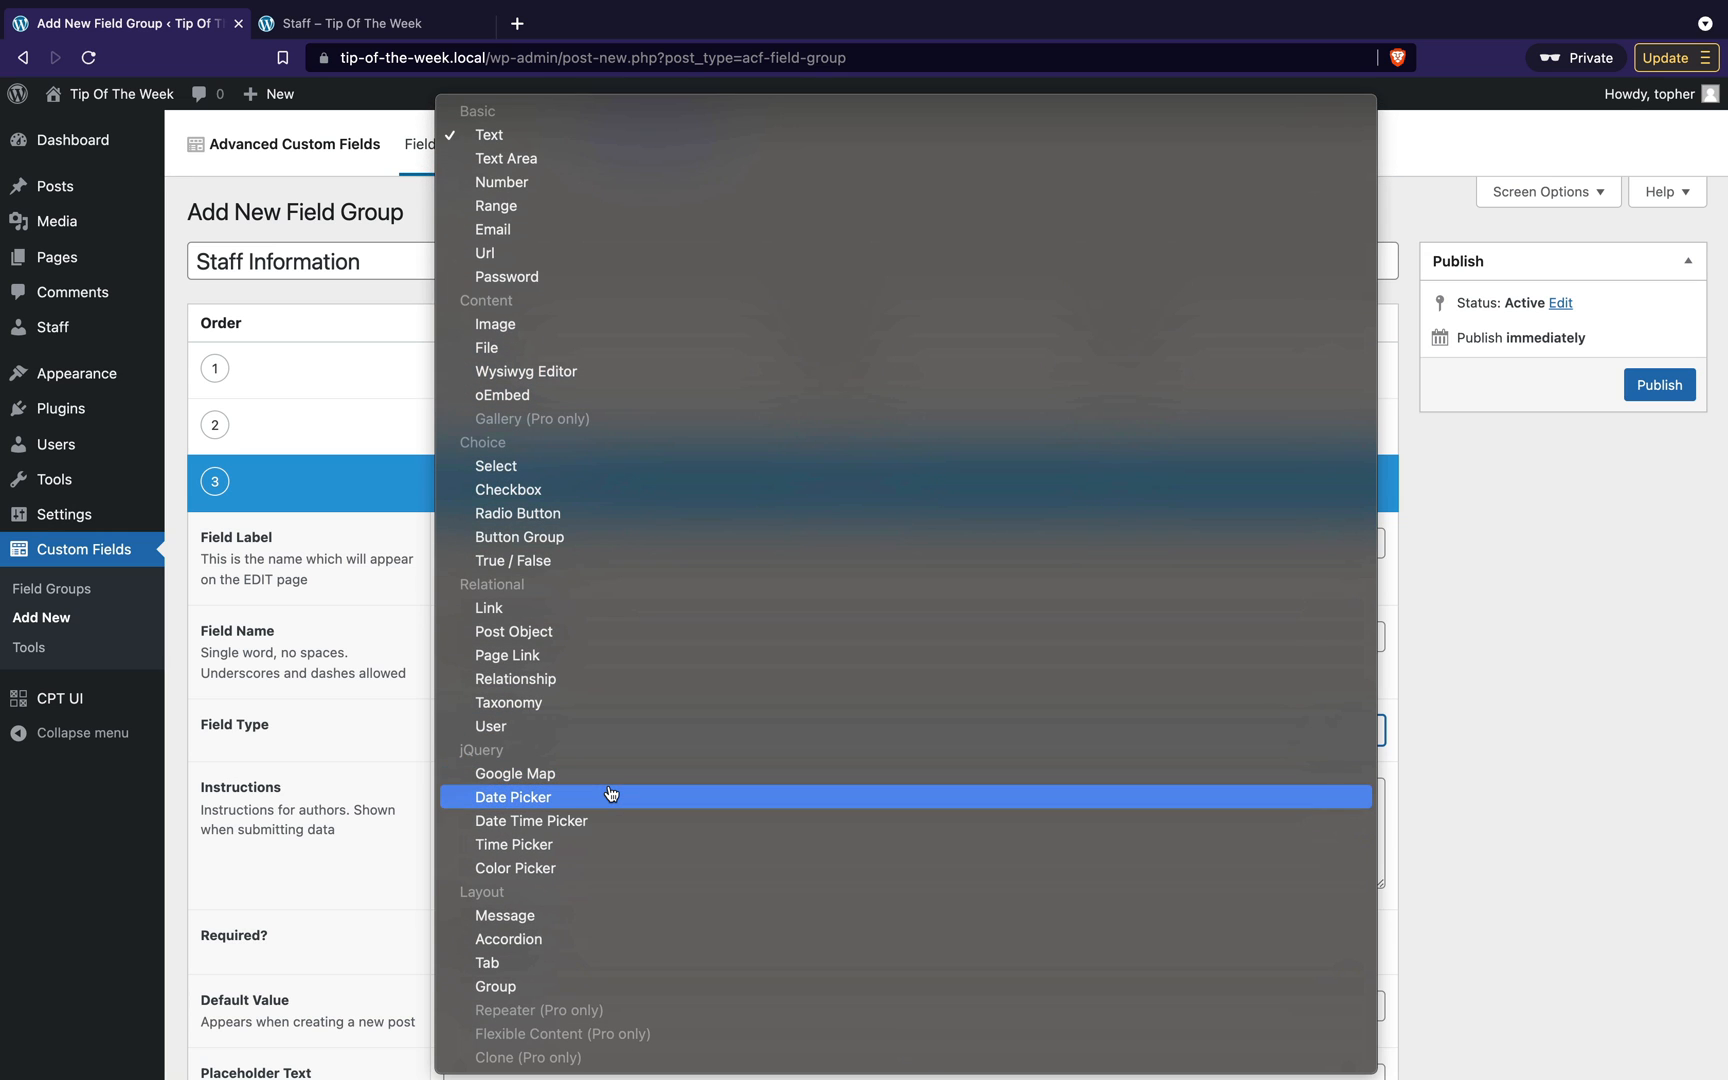
click(499, 133)
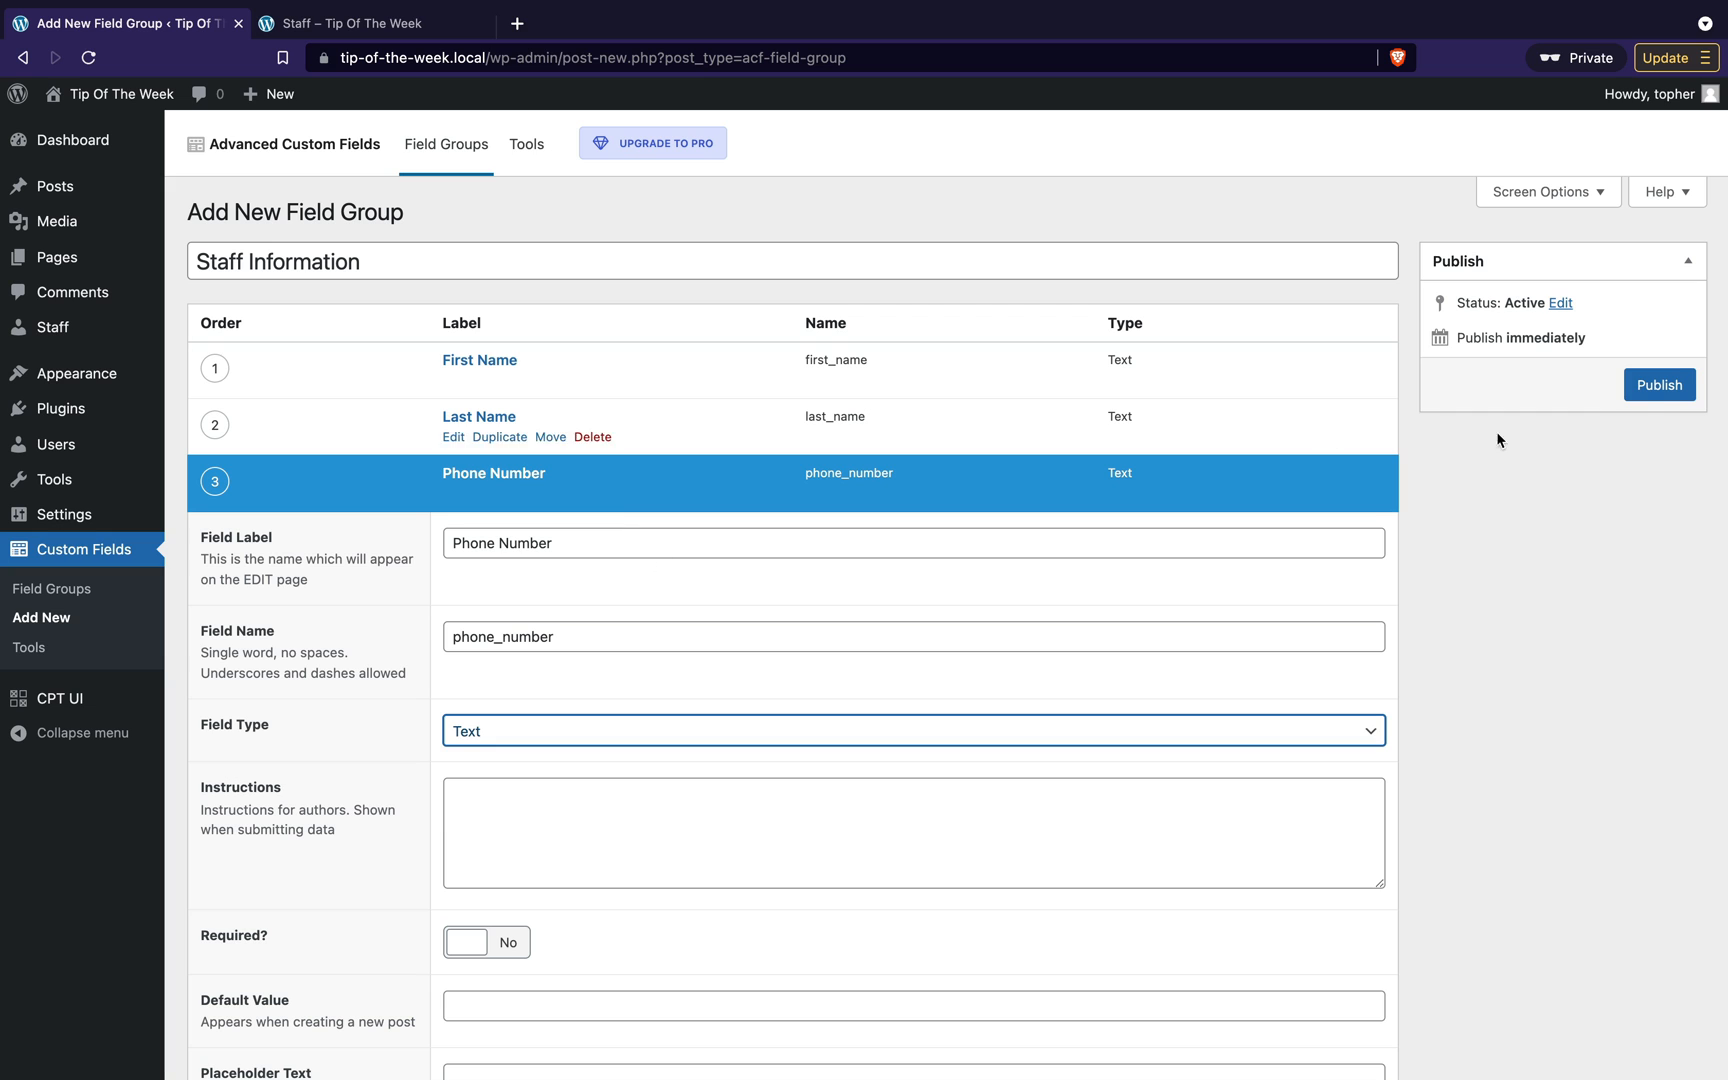
click(1655, 390)
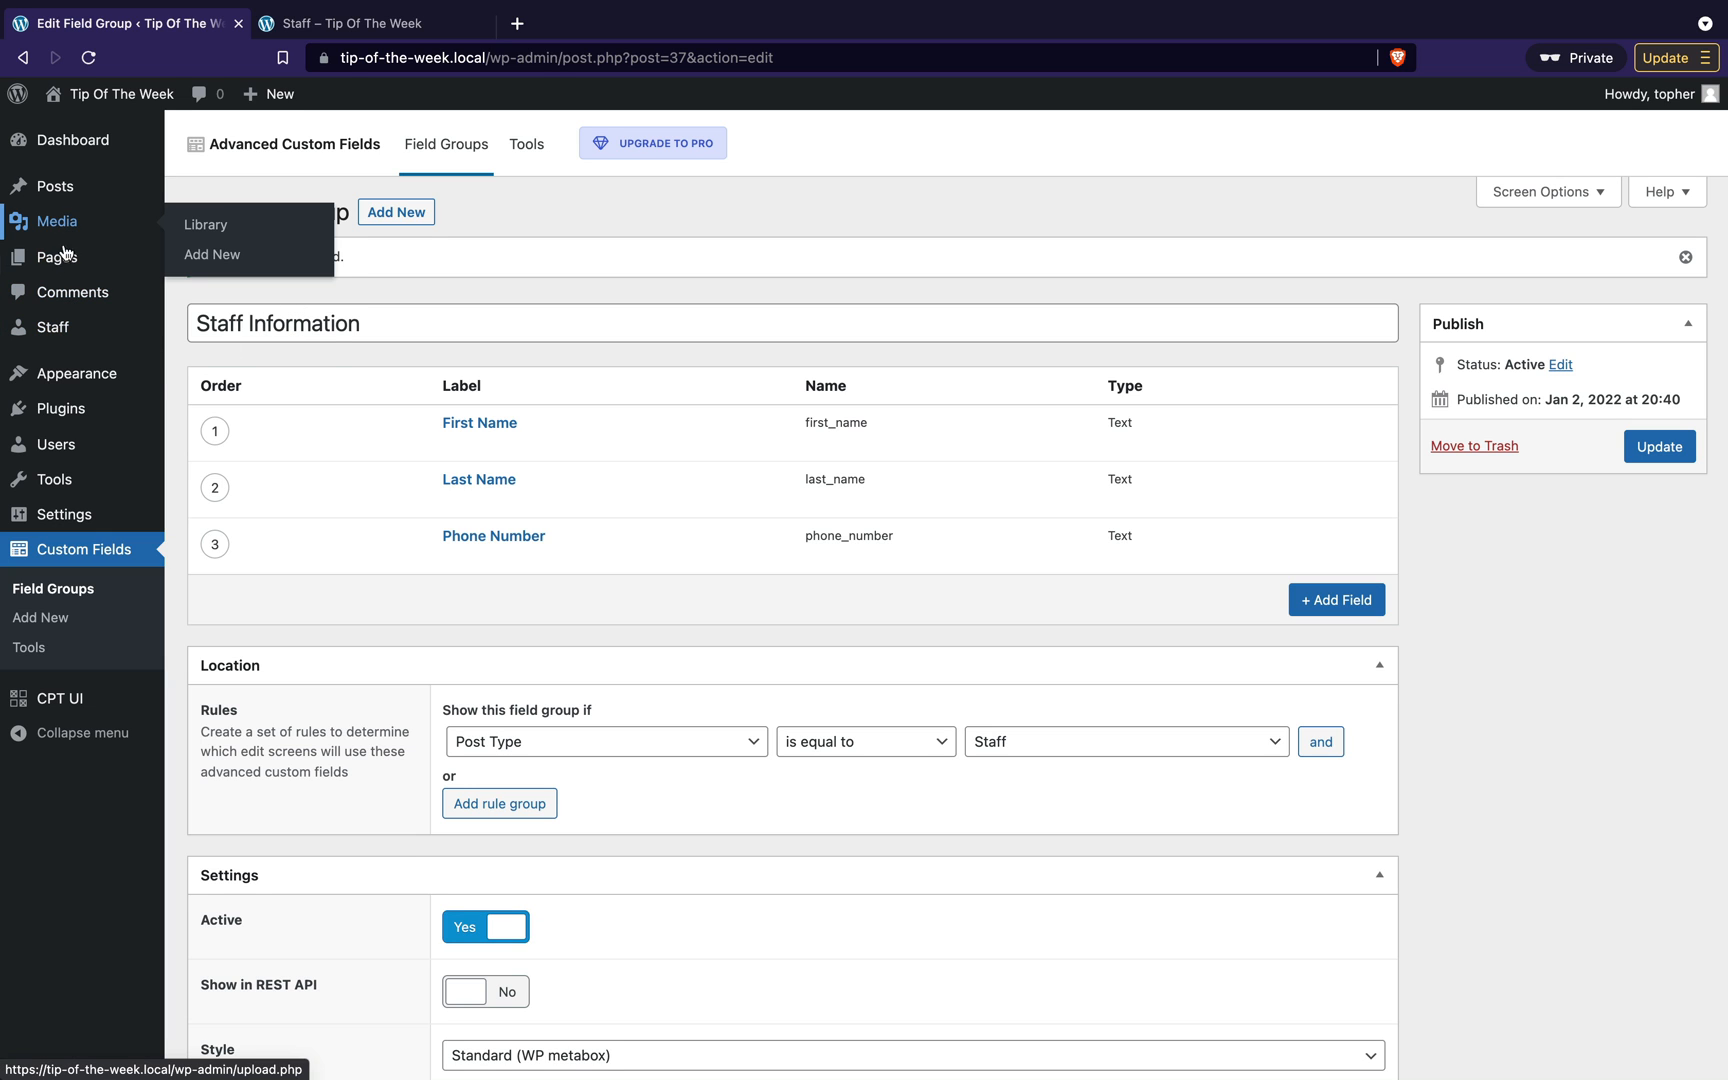
Step: Fill in the first name and phone number in the existing staff member's Staff Information fields and update the entry
click(55, 328)
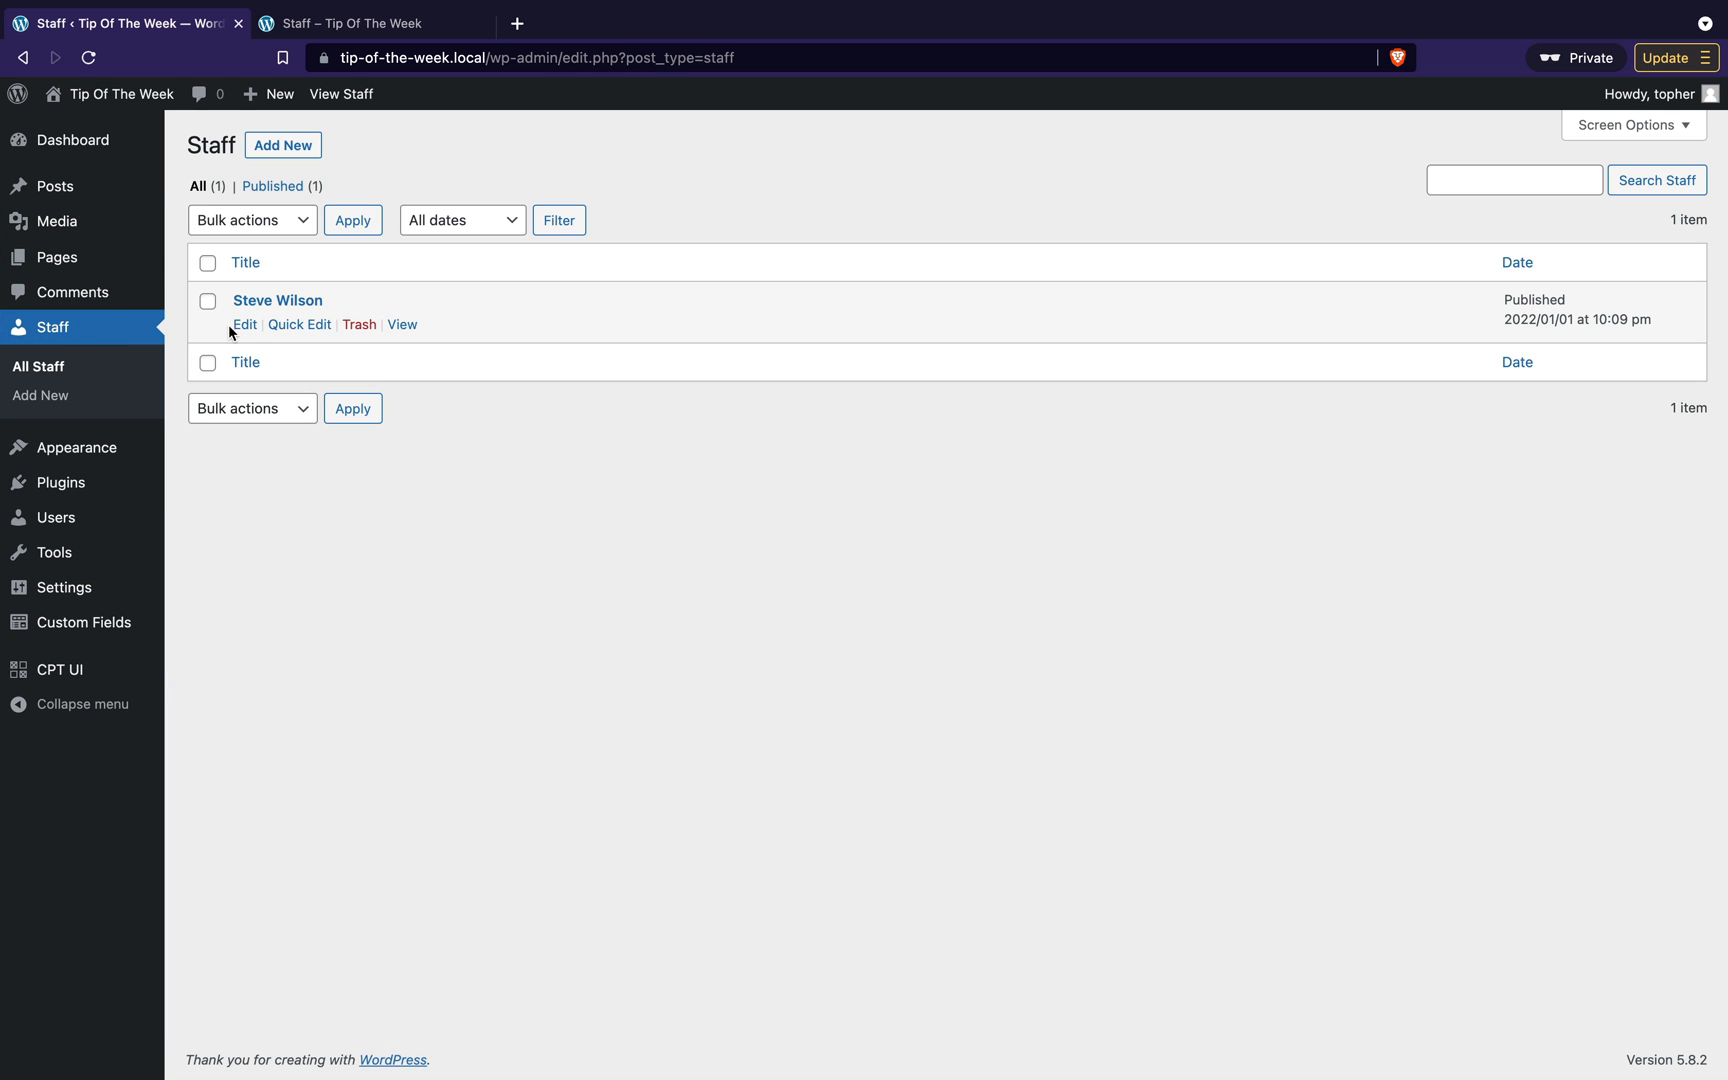
click(245, 325)
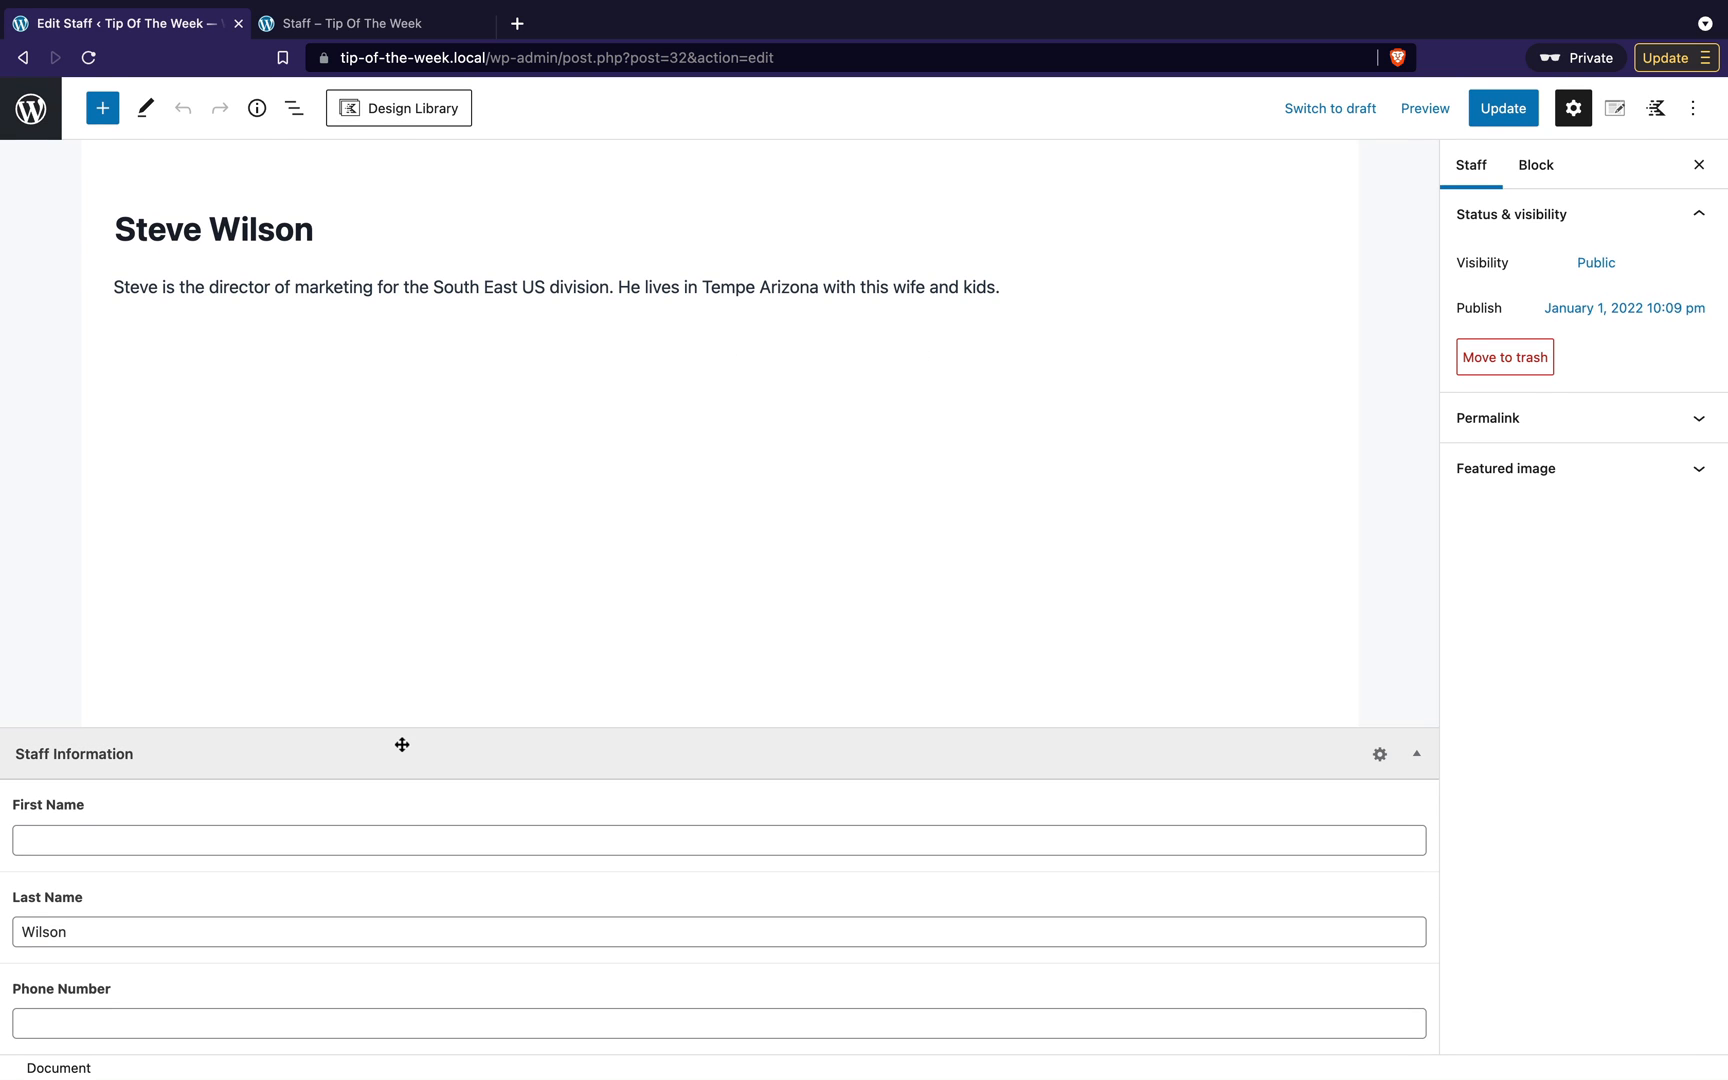
click(116, 842)
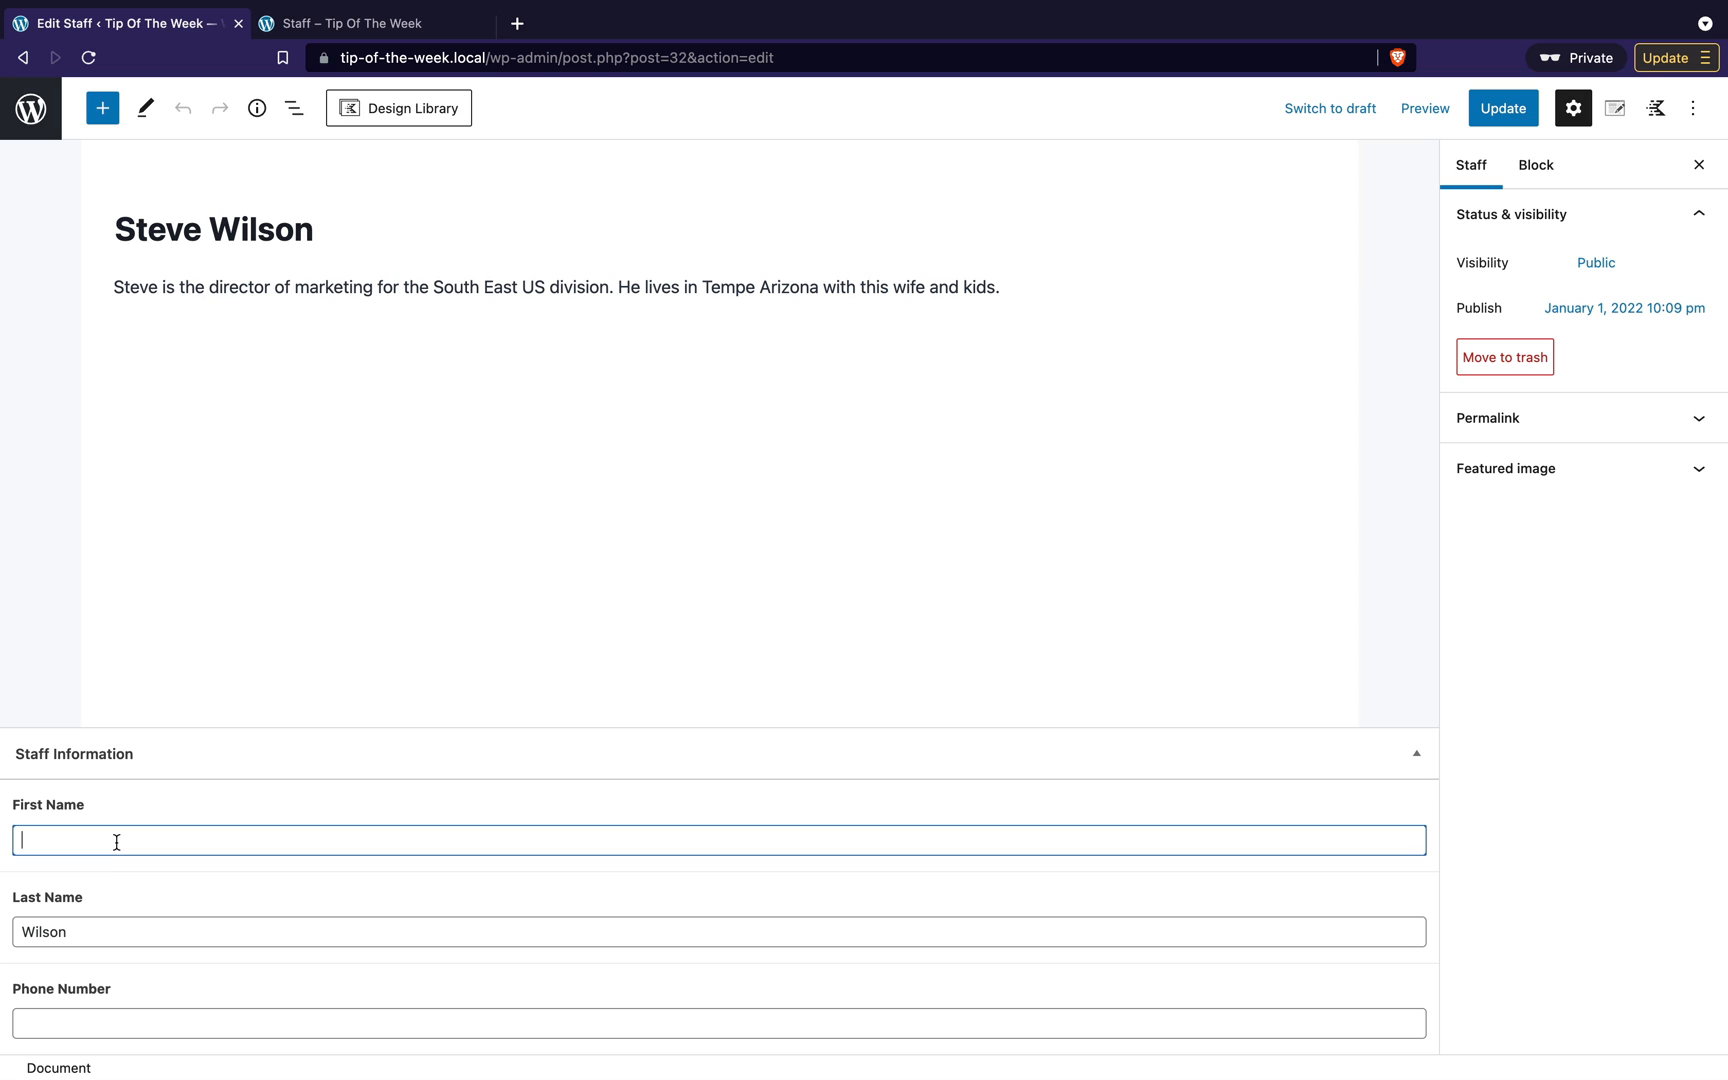
text(Steve)
click(73, 941)
click(60, 1019)
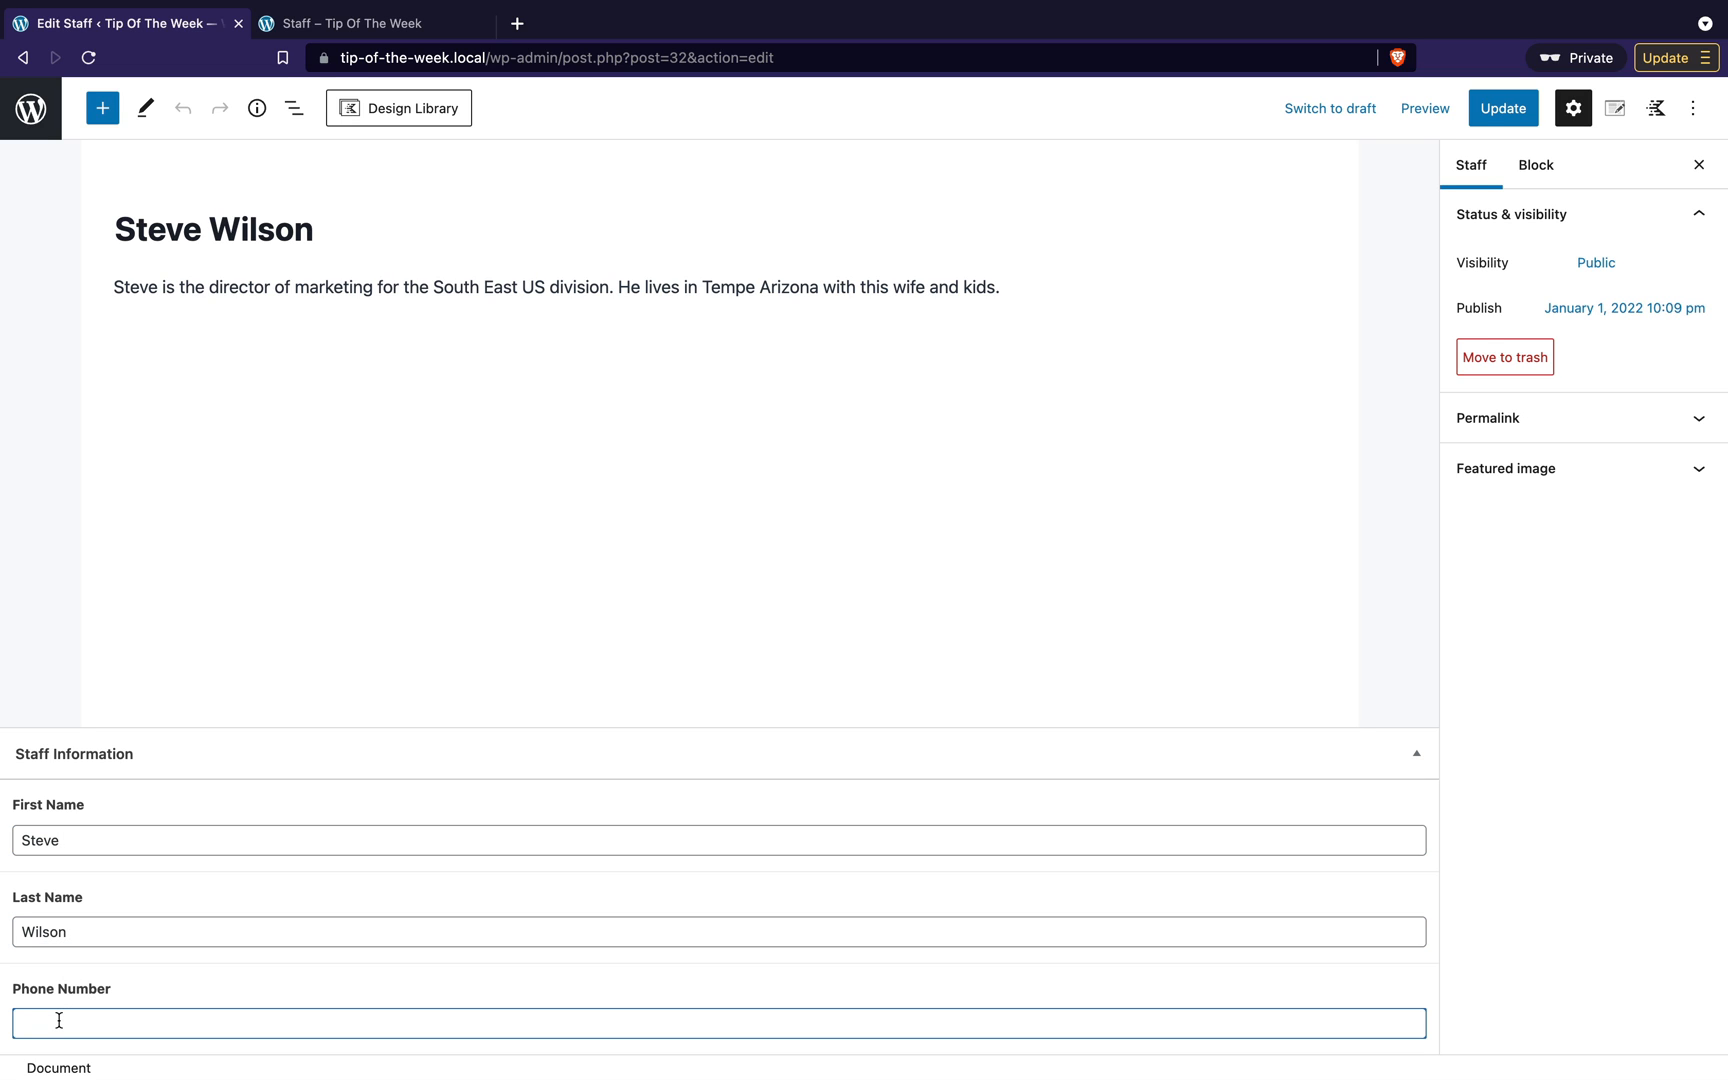
text(616-555-1212)
click(1499, 122)
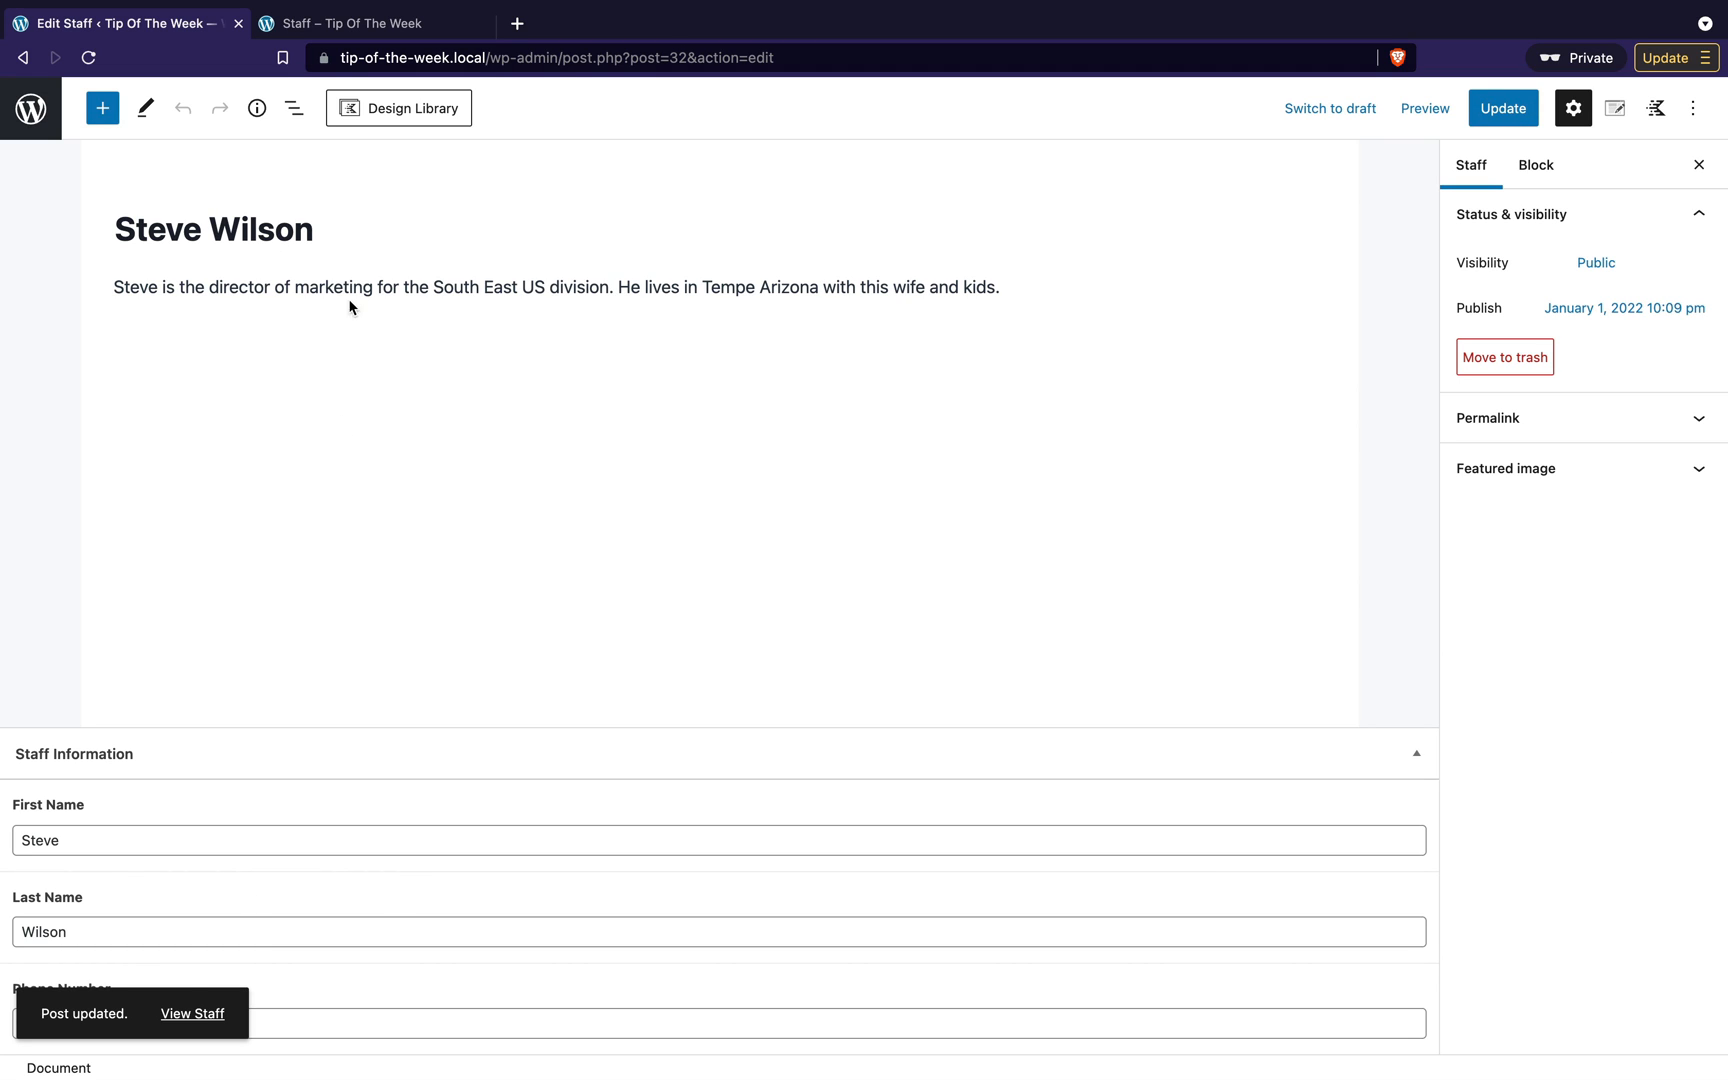
Step: View the staff member's page on the public site to check for the custom fields, and return to the Staff archive
click(375, 26)
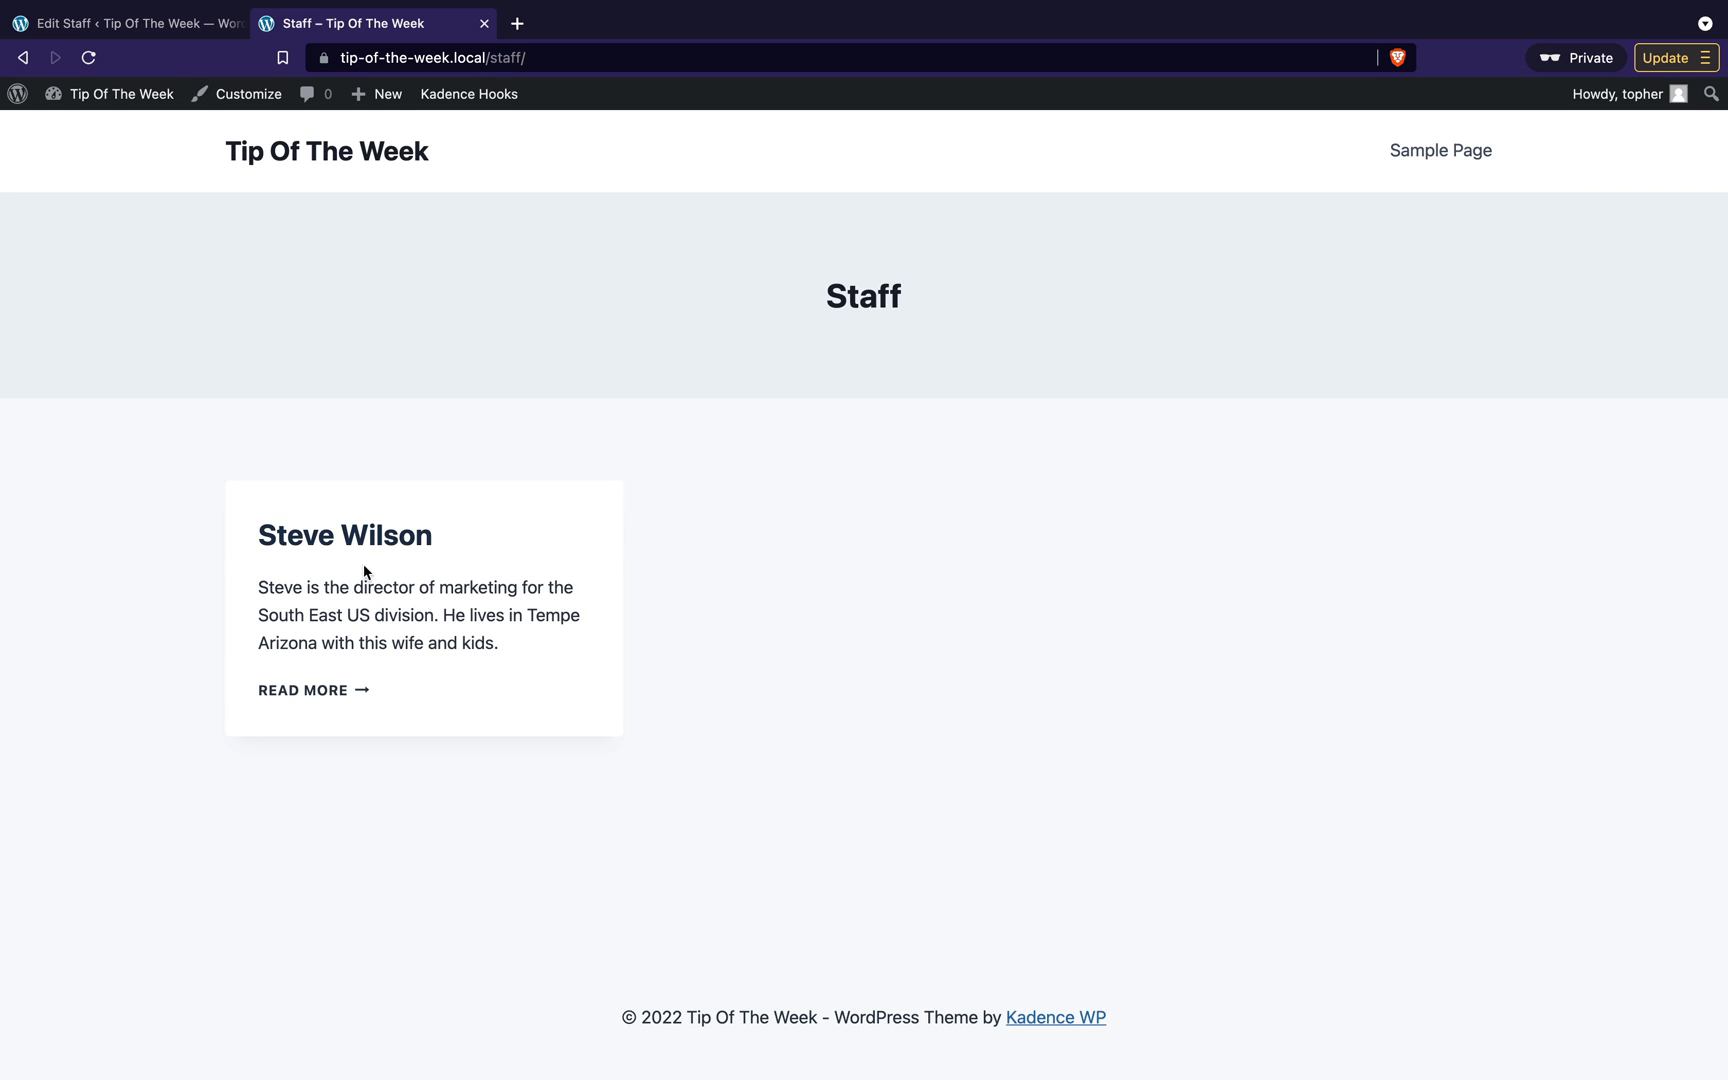
click(395, 538)
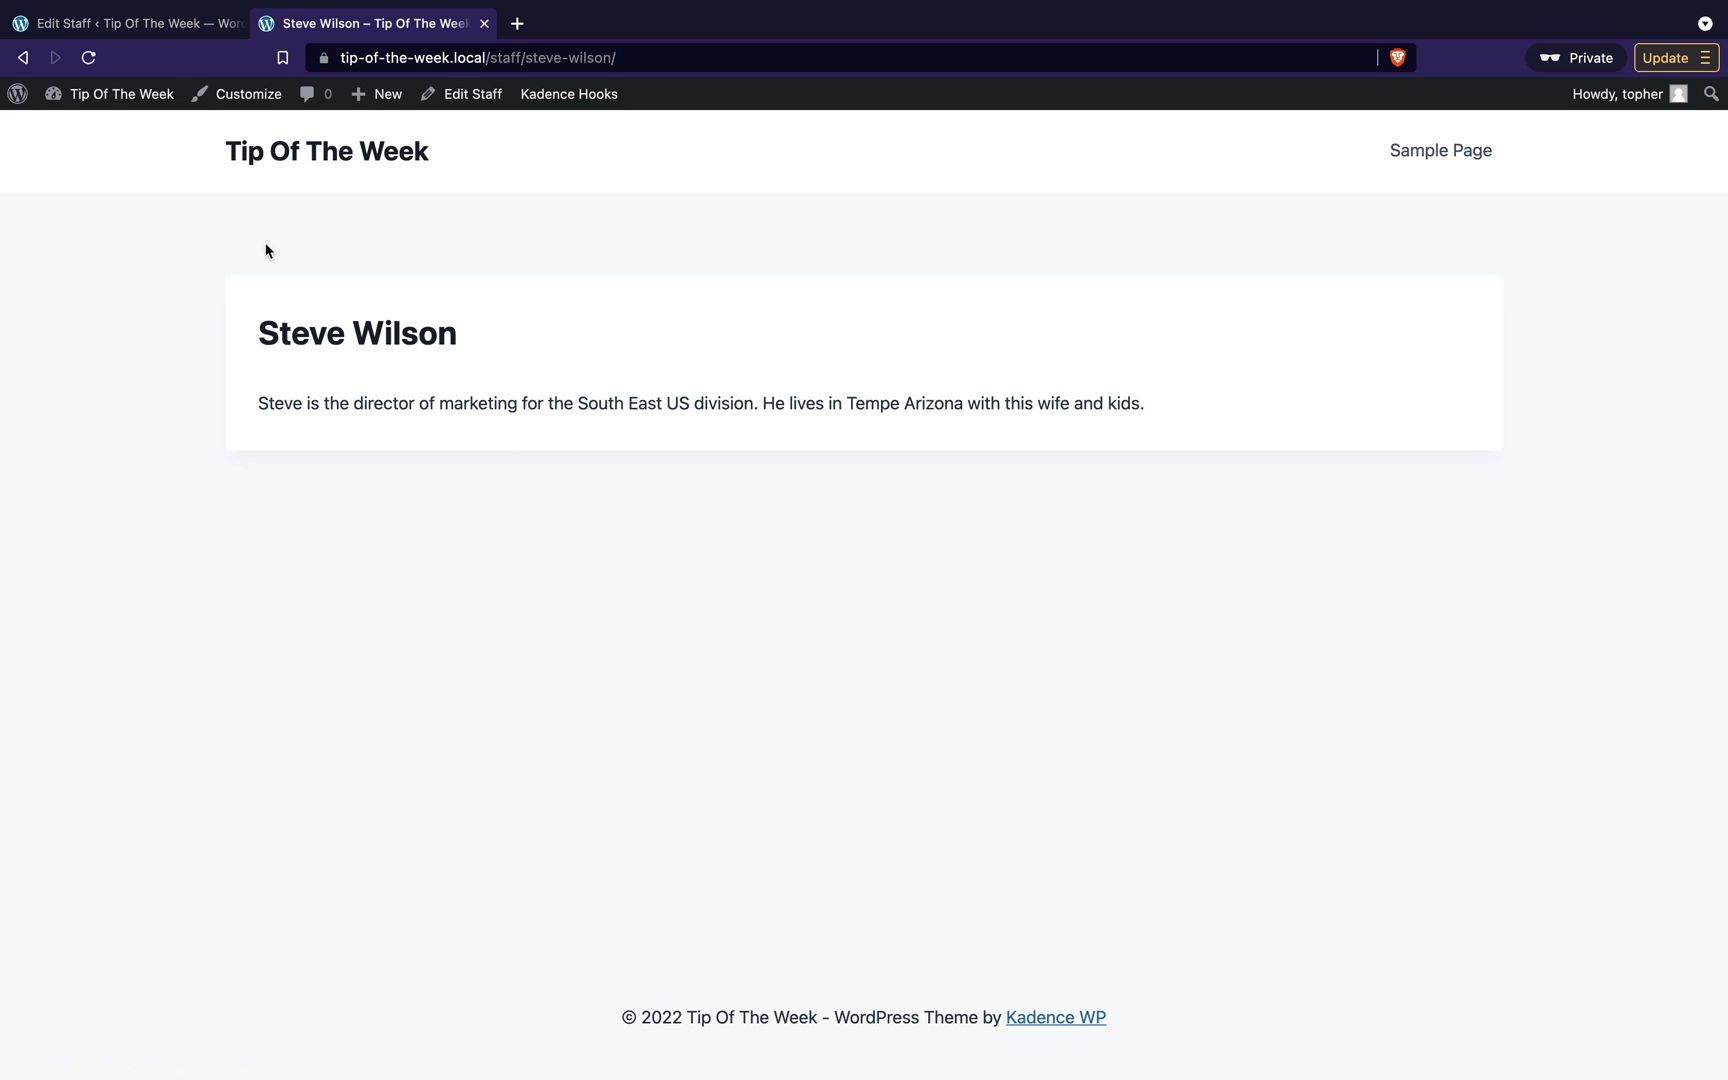
click(23, 59)
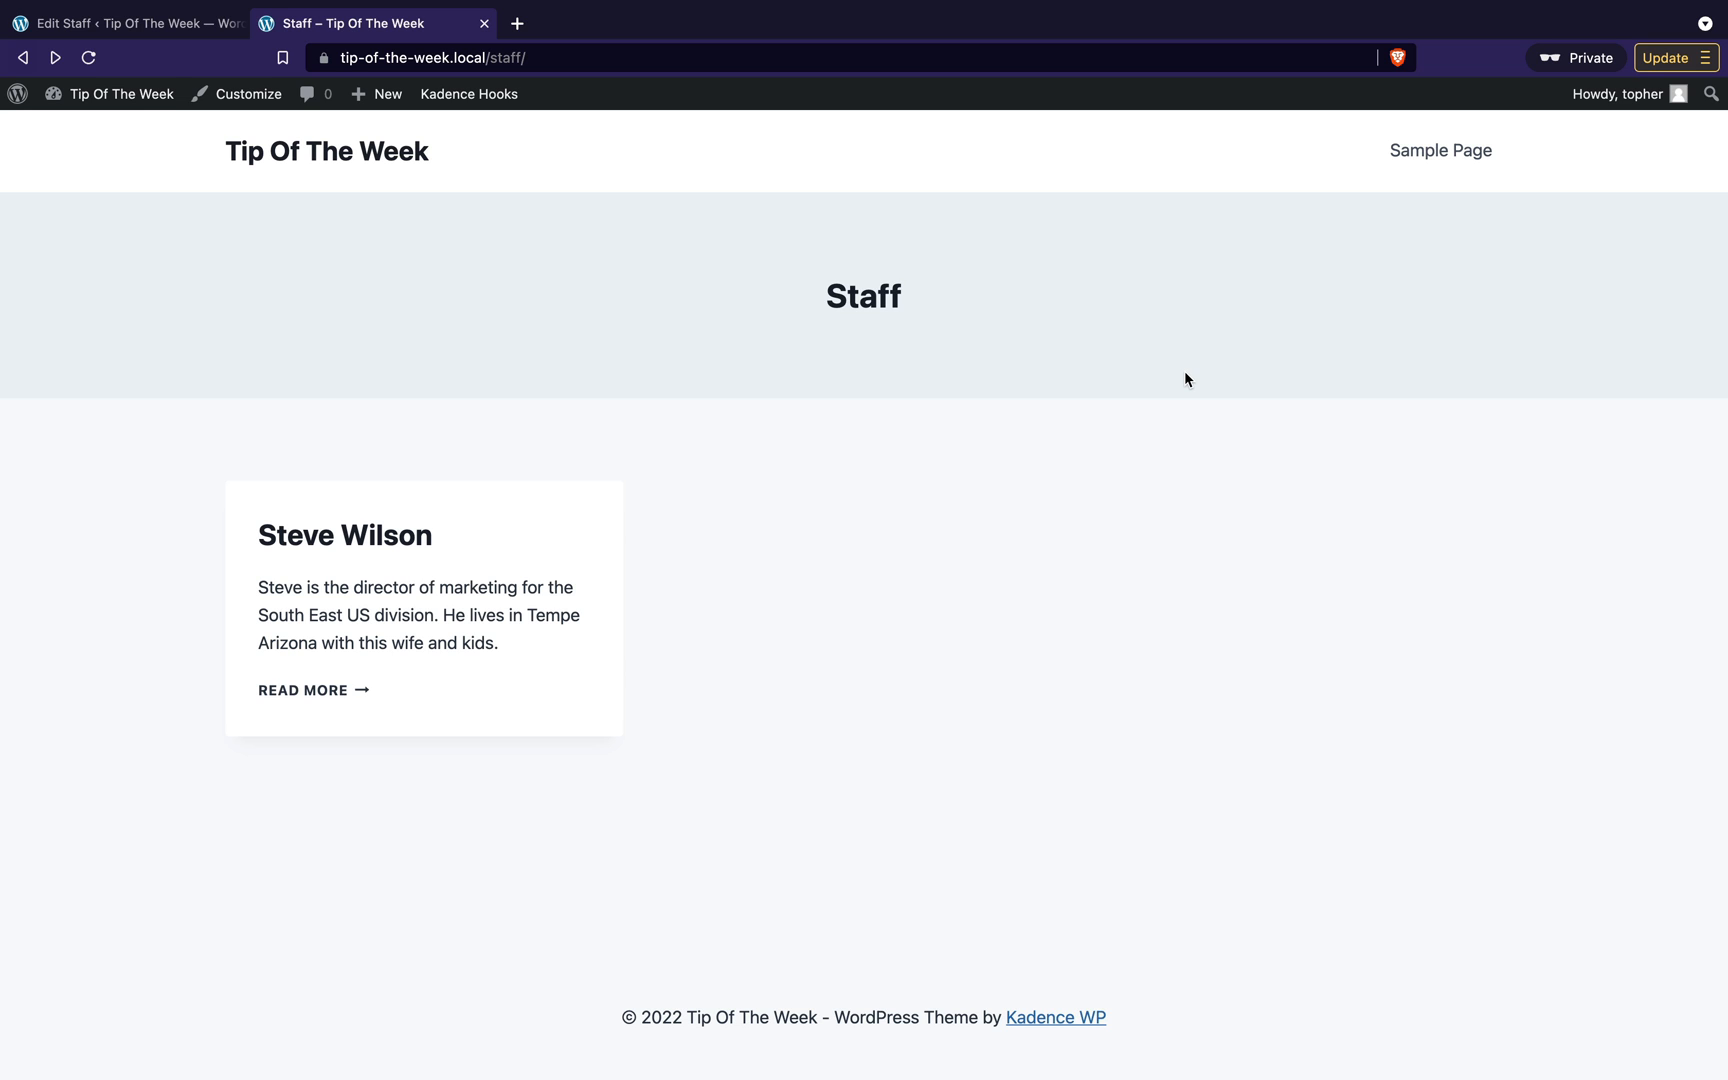
Step: Check the Staff Information fields on a blank new Staff entry, leave it without saving, and go back to the public Staff archive
click(114, 22)
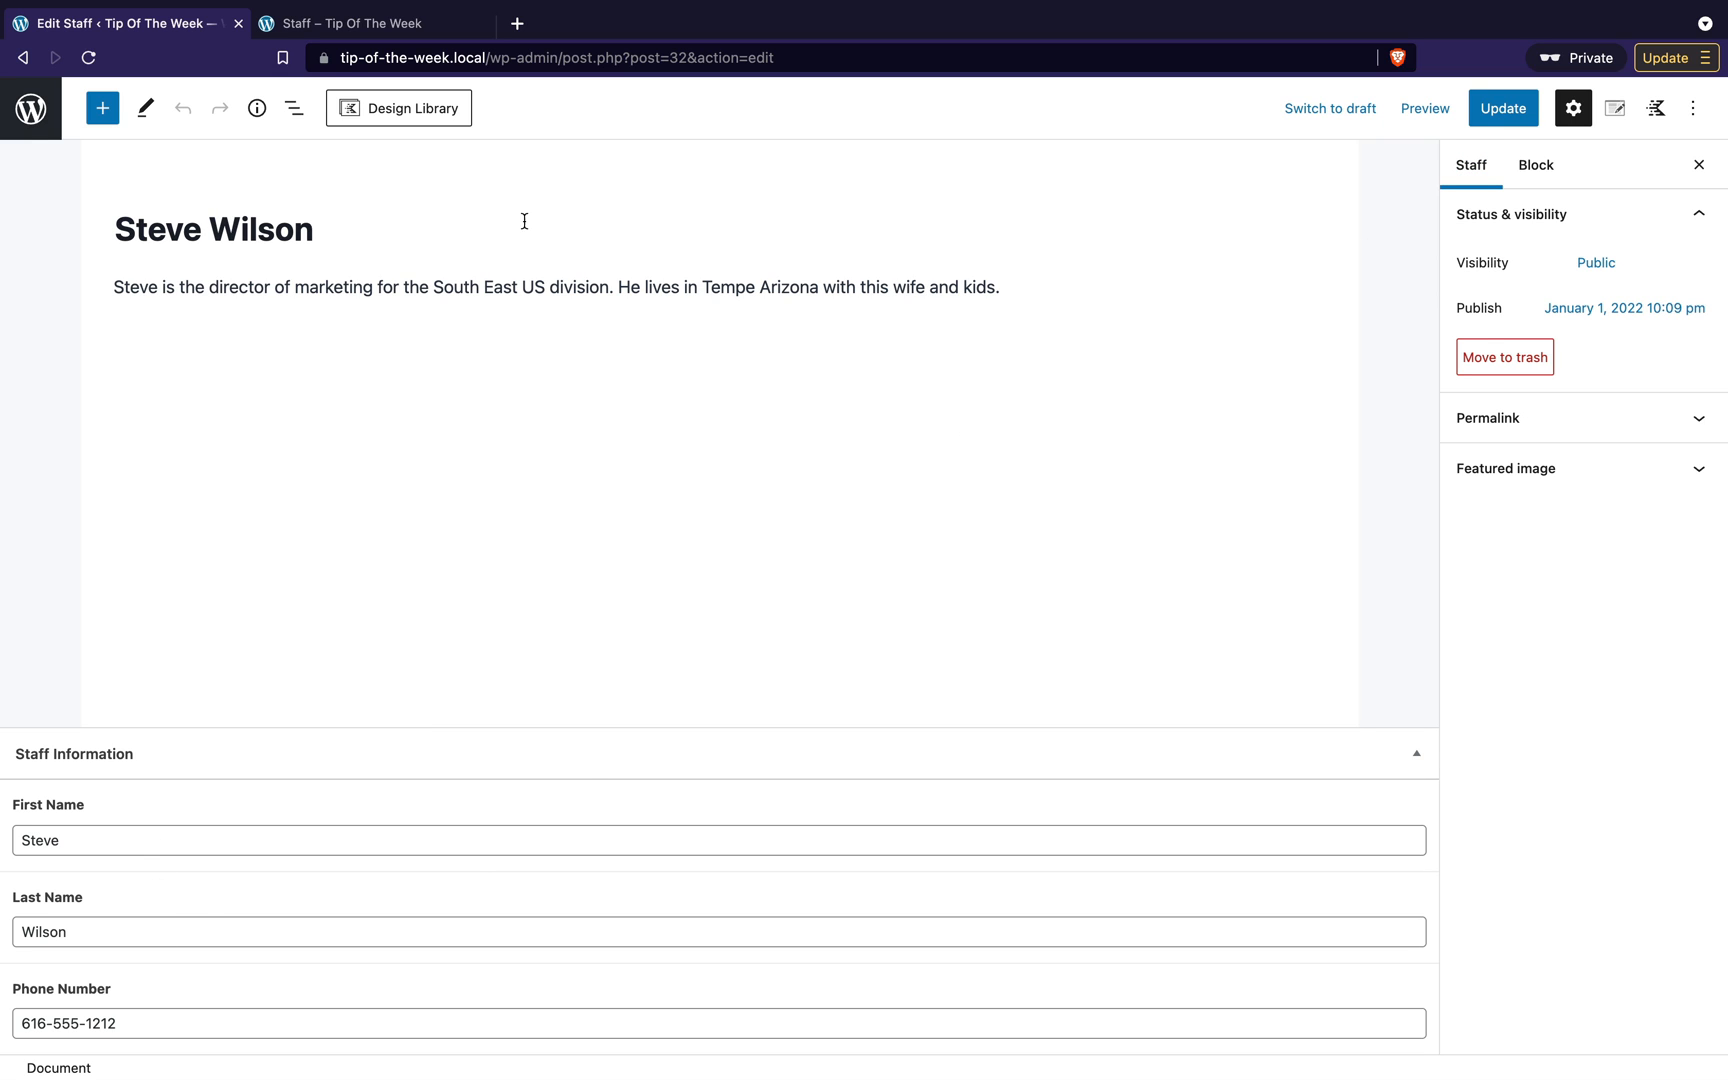
click(30, 108)
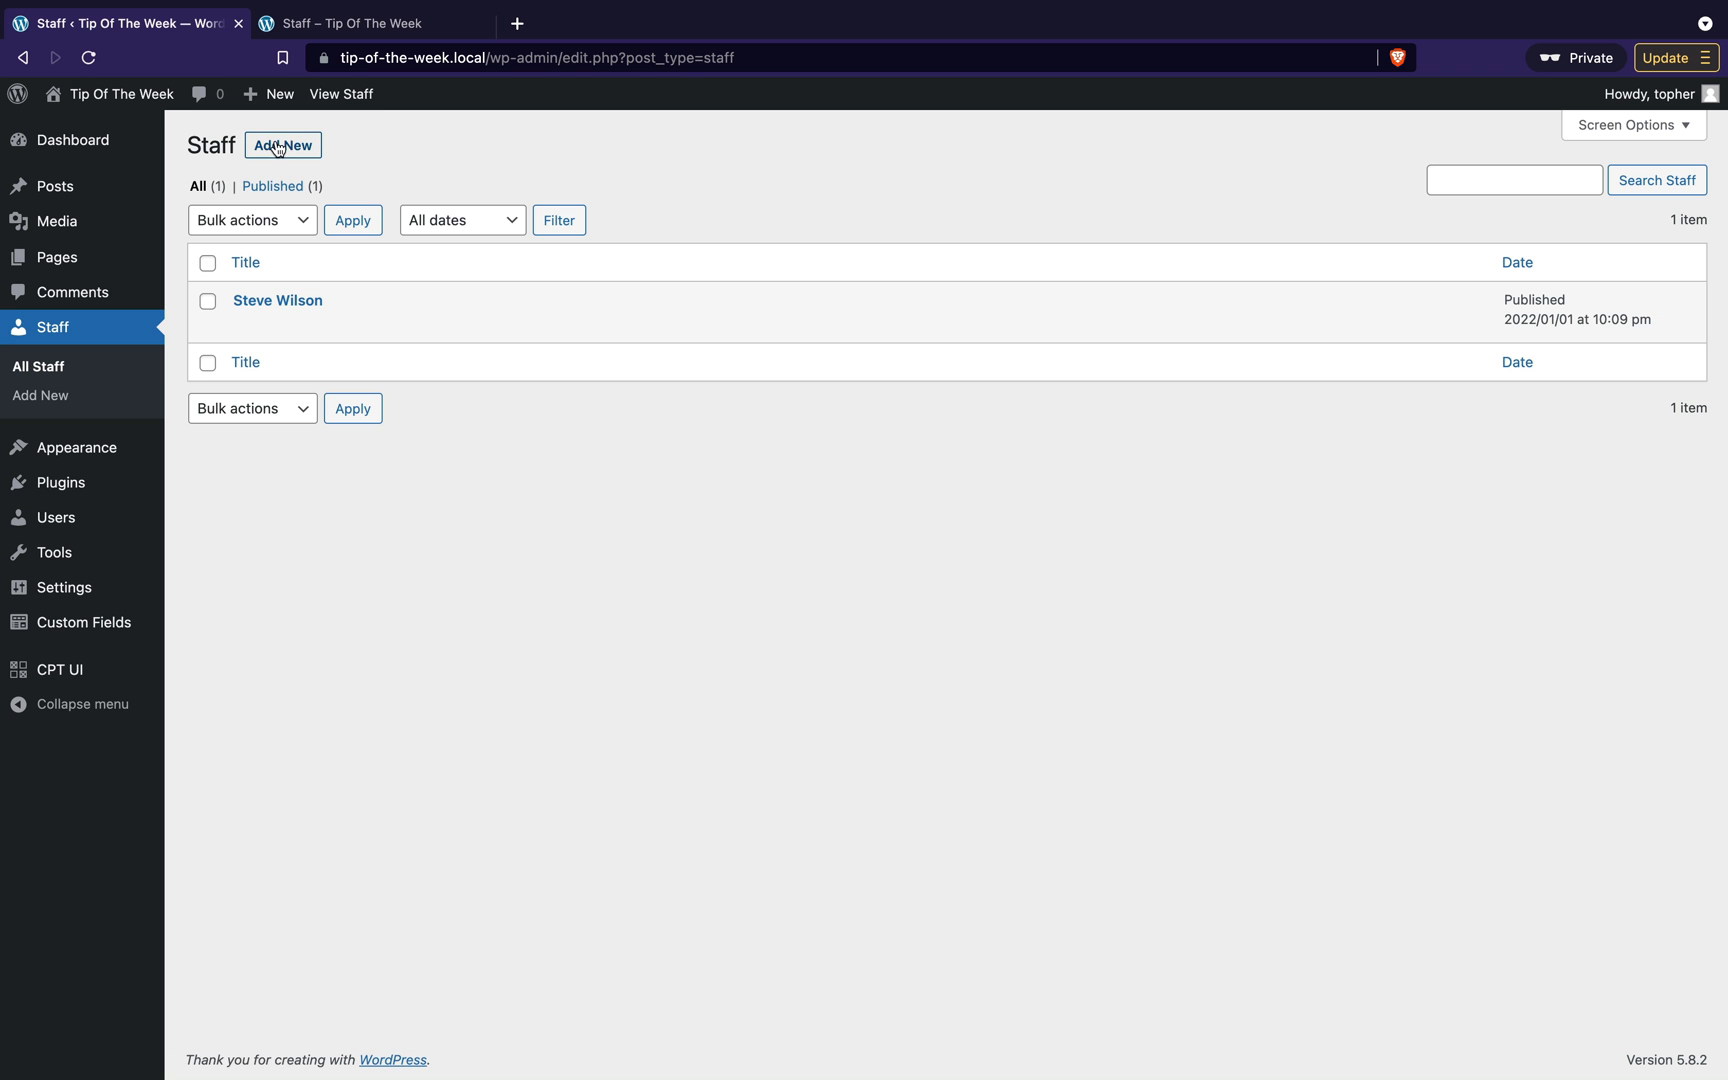
click(280, 146)
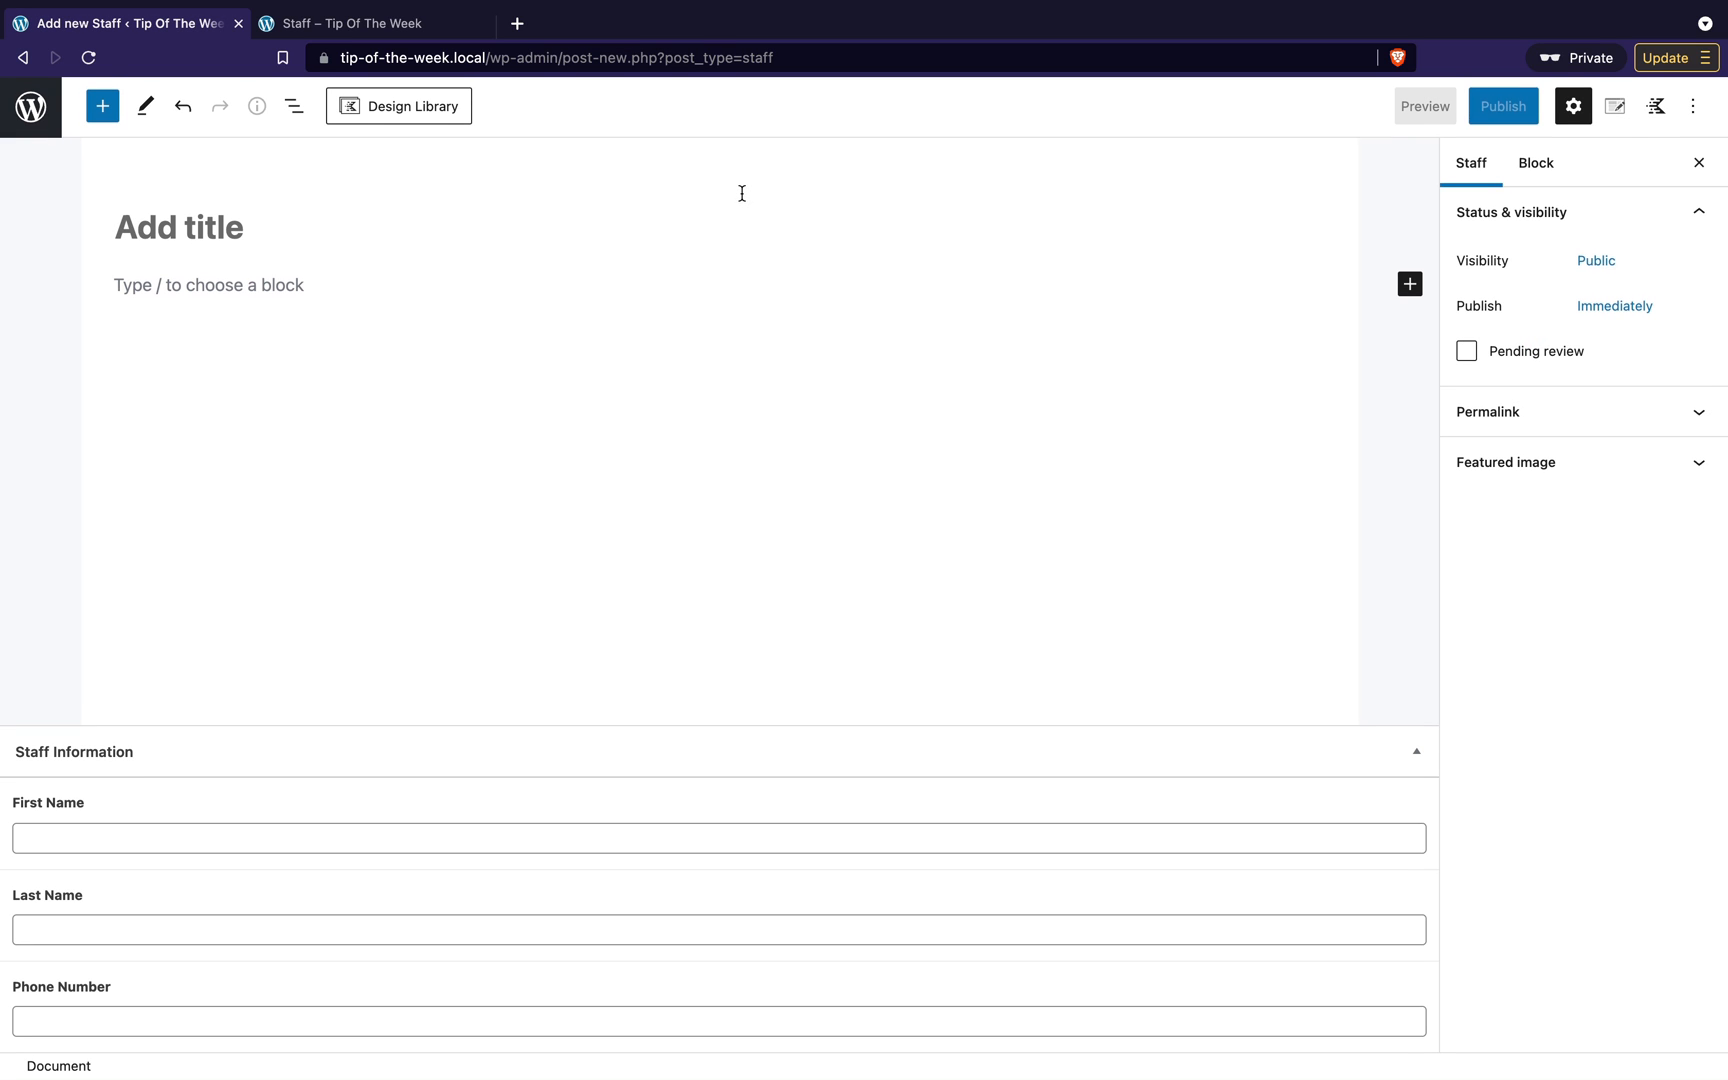
click(33, 117)
click(916, 404)
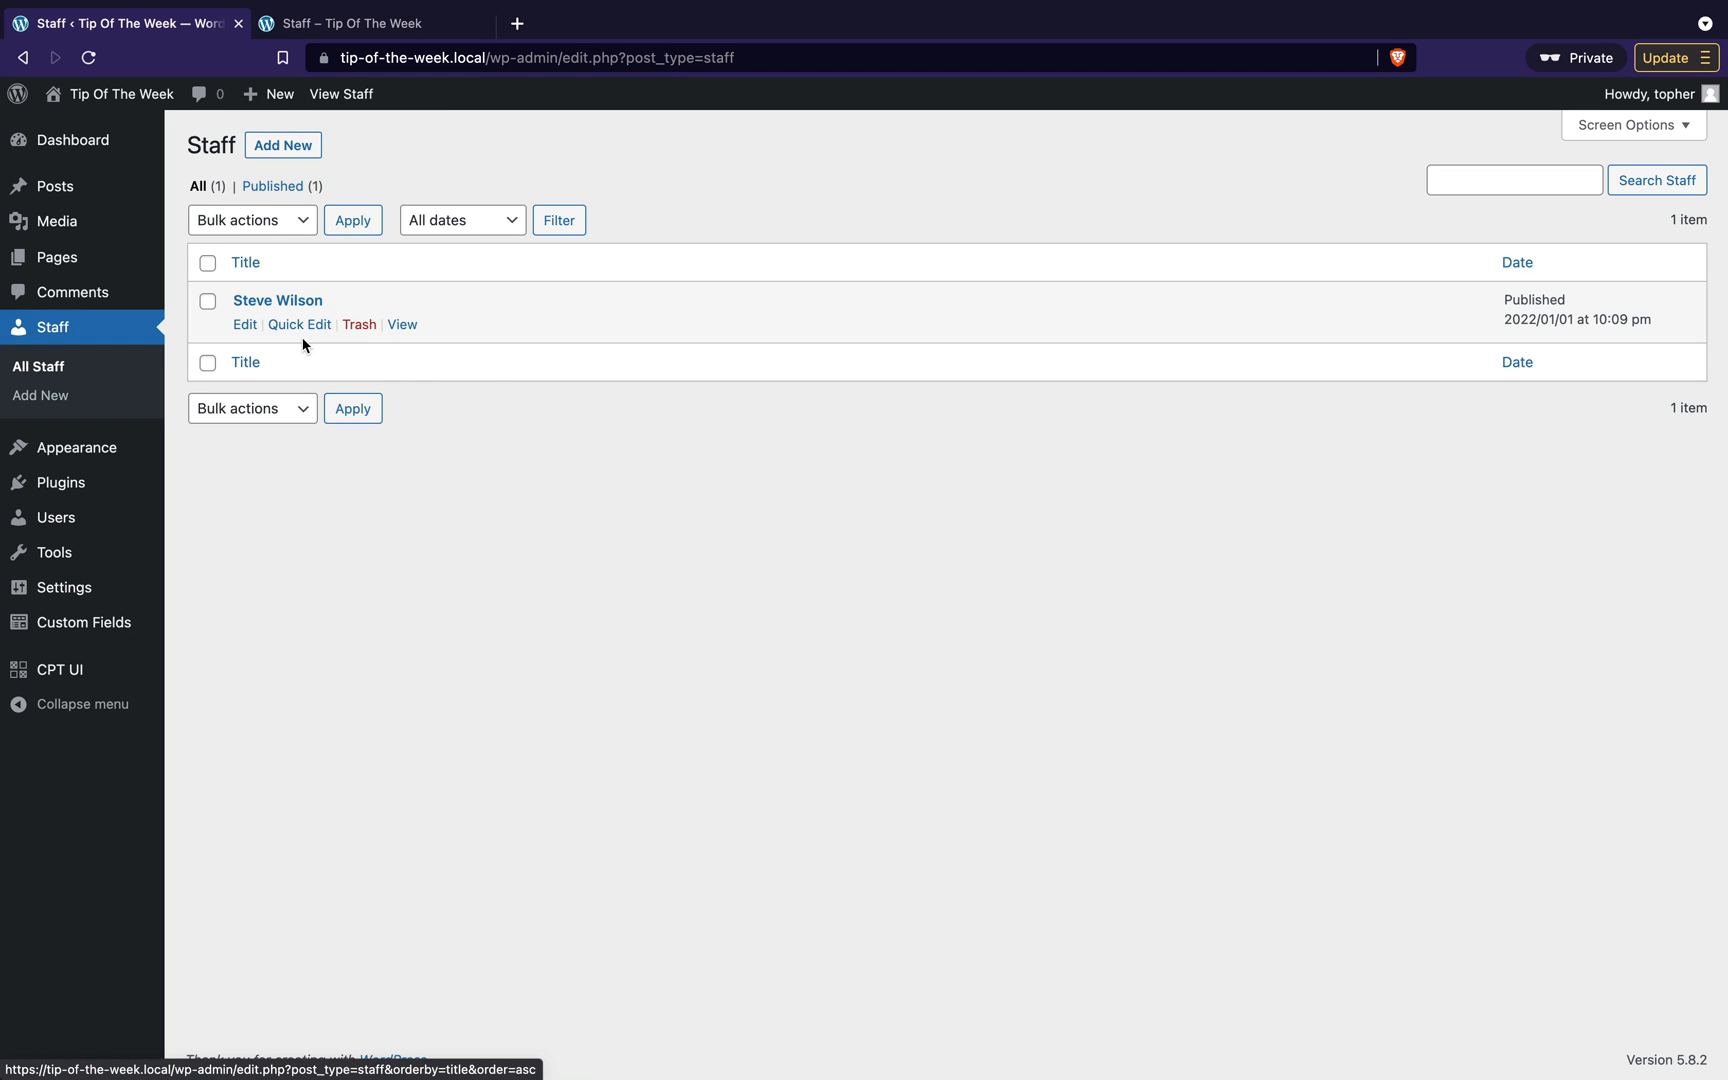
click(336, 27)
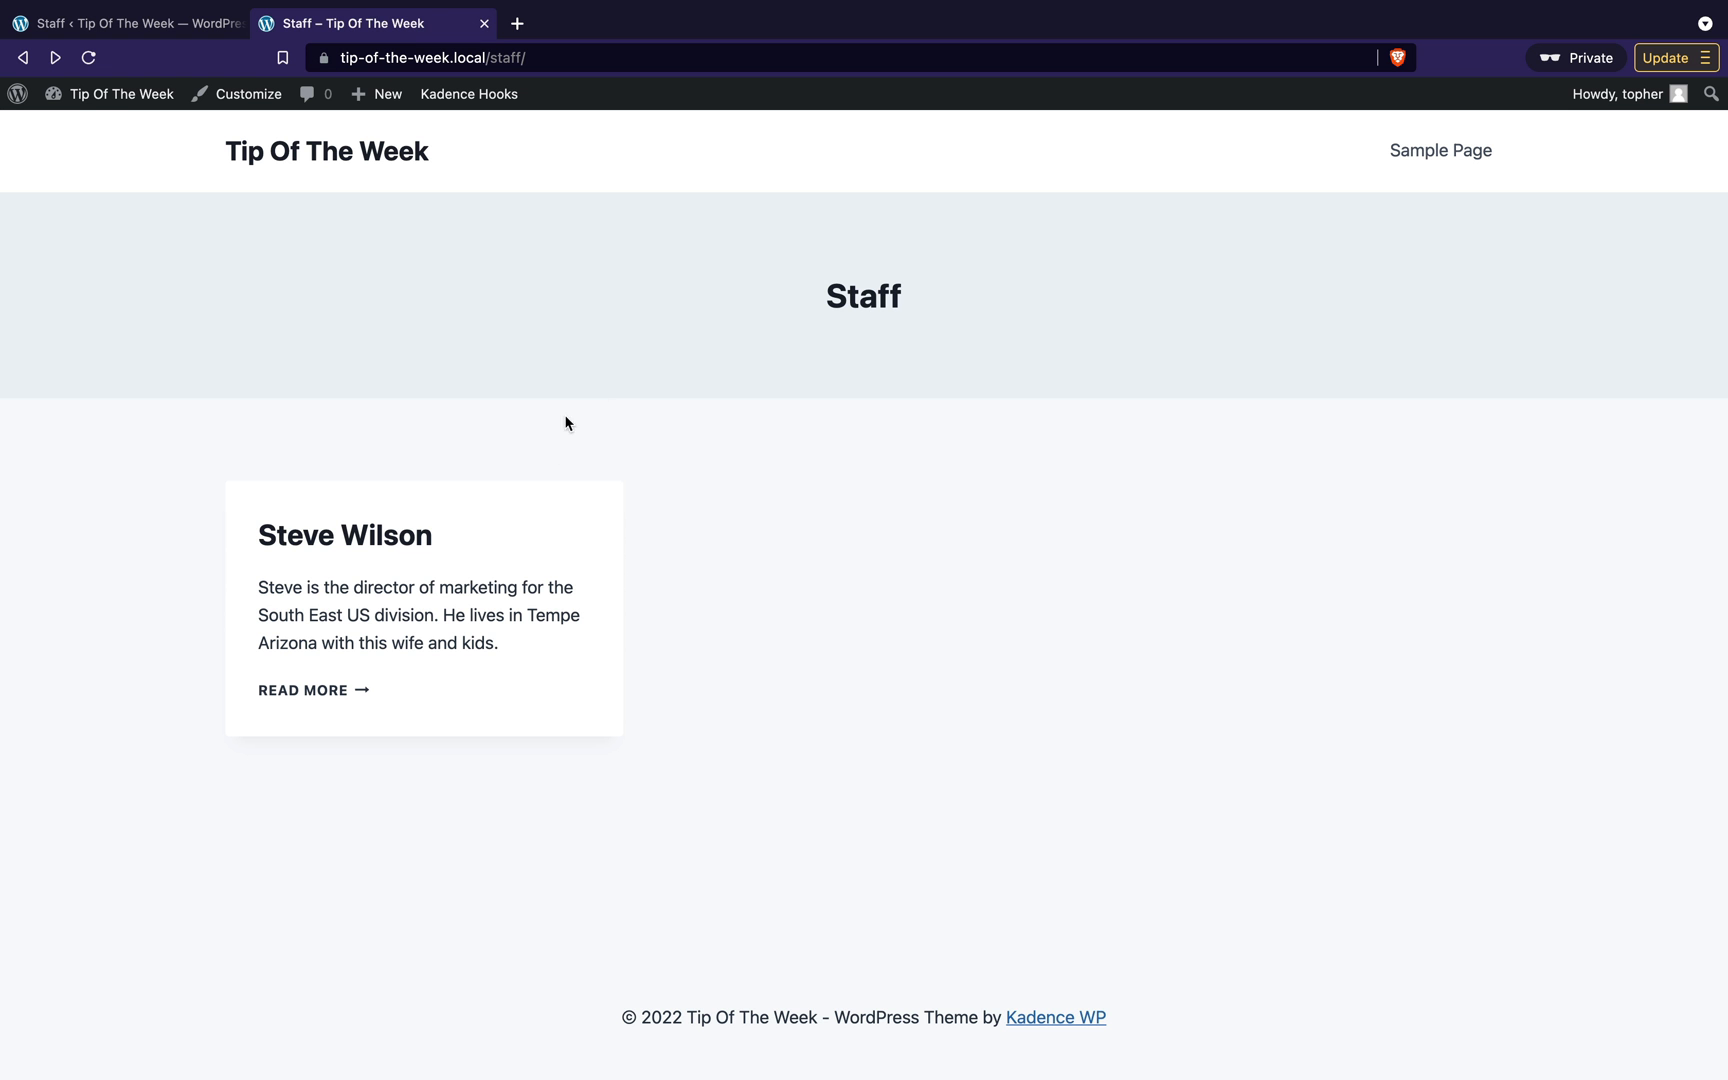